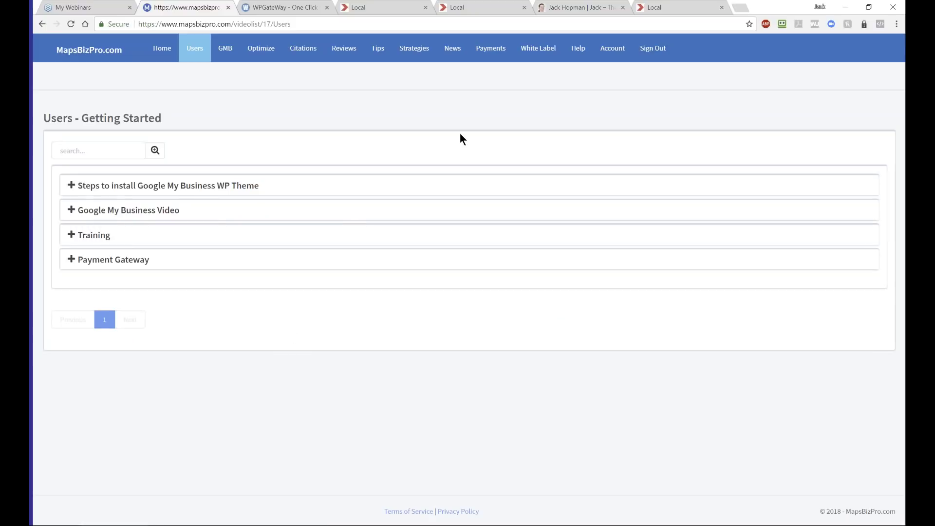
- From Payments > Products, log in as the client of the Google My Business Training product
click(493, 55)
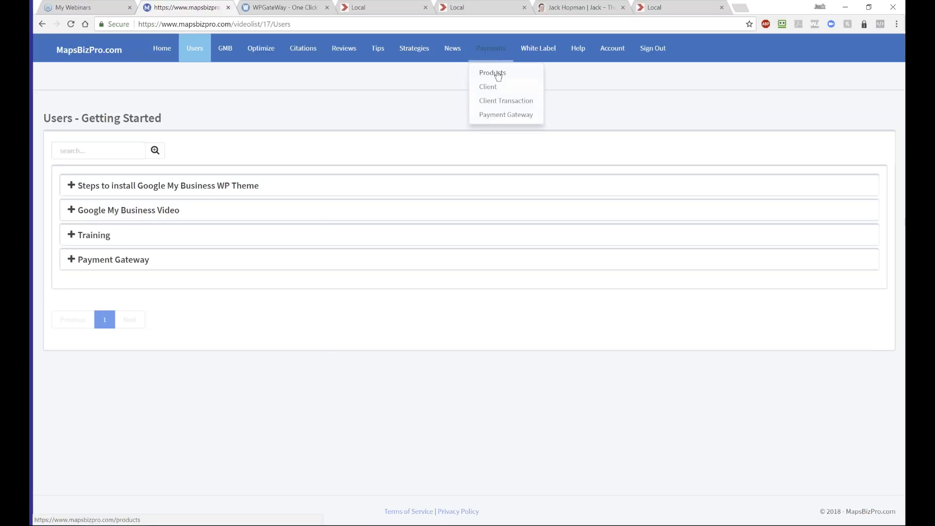
click(494, 74)
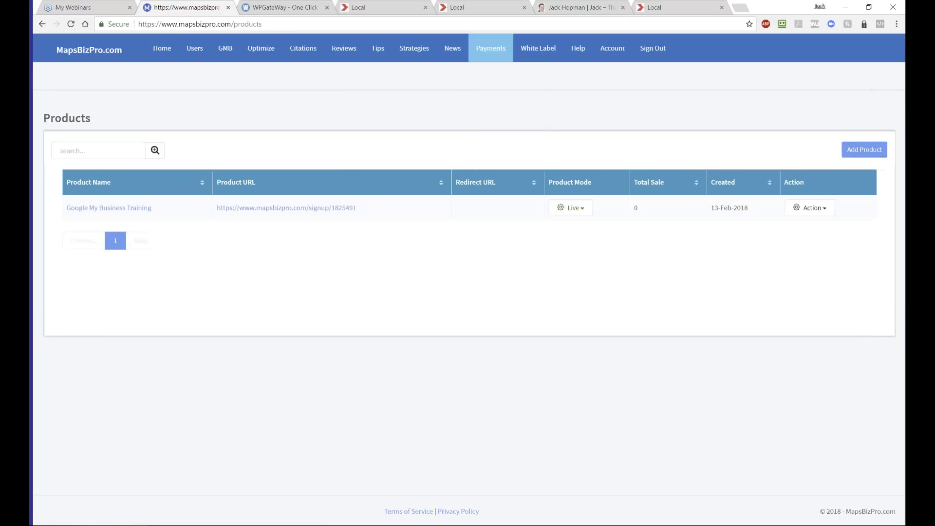
click(813, 210)
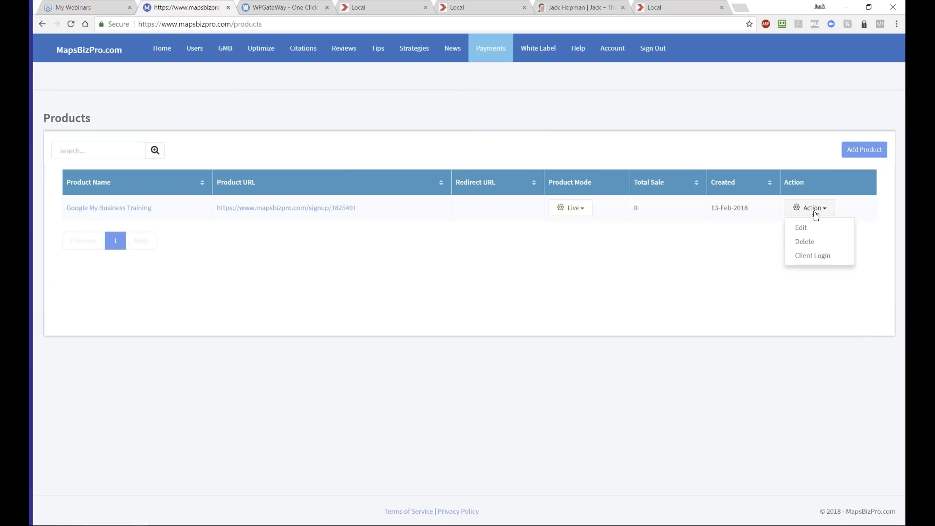
click(818, 259)
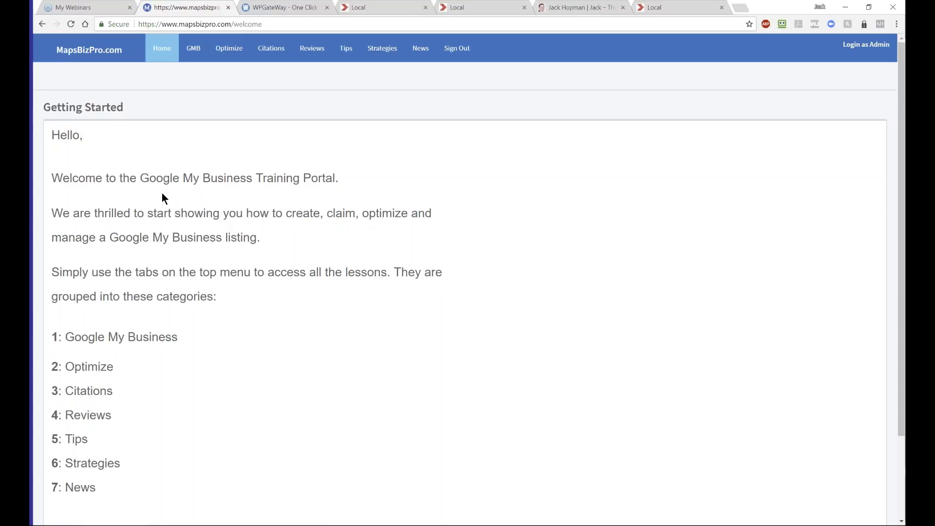
- Review the client welcome page, then switch back with Login as Admin and scroll the admin welcome page
scroll(171, 239, down, 3)
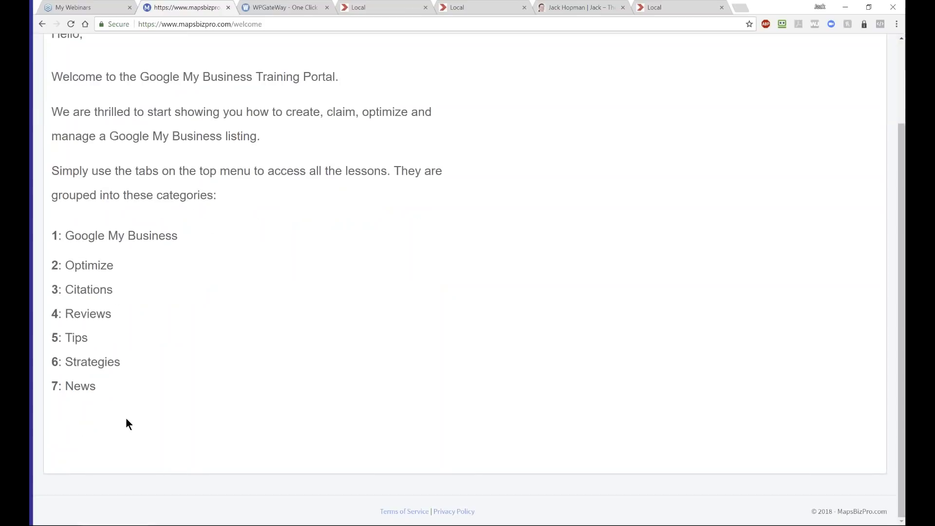
scroll(168, 370, up, 3)
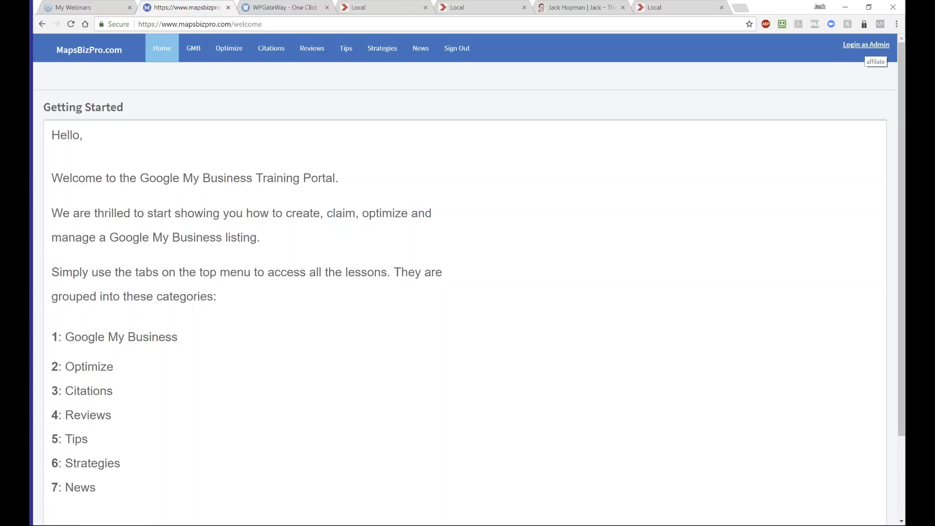
click(866, 45)
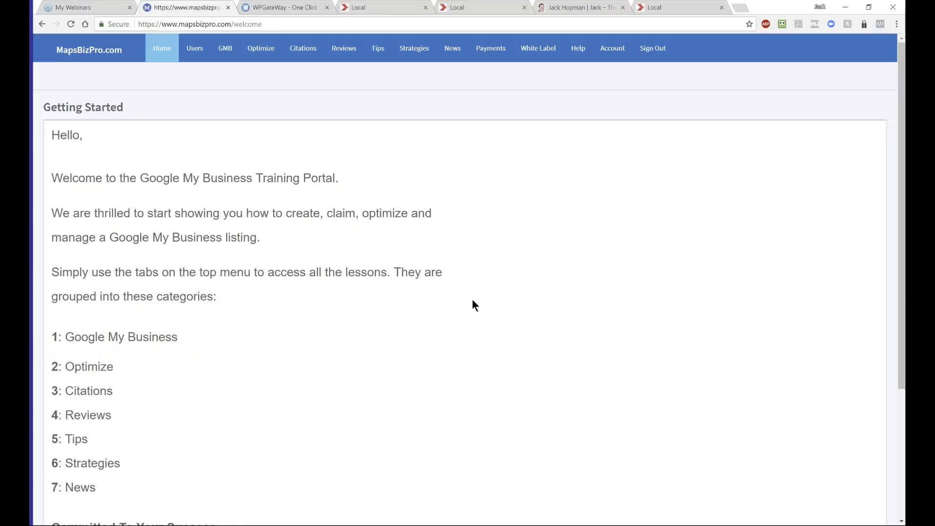
scroll(472, 306, down, 4)
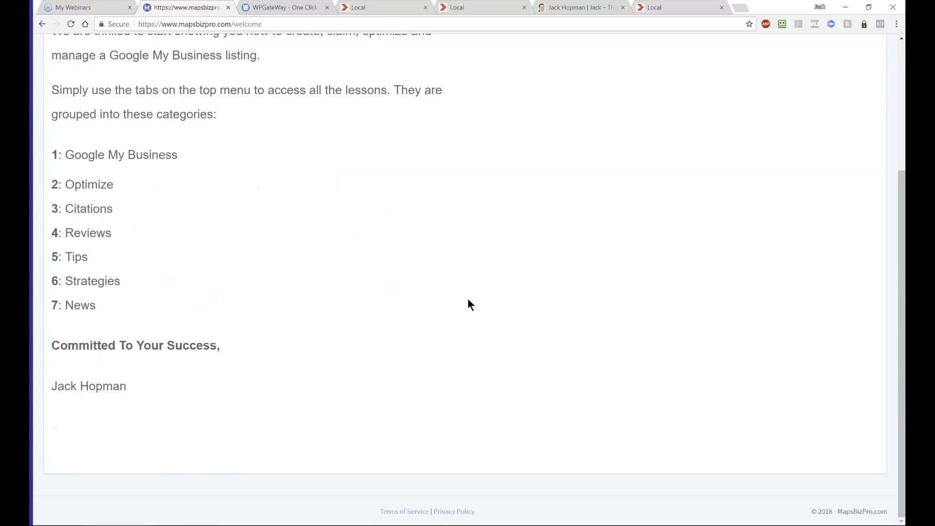
scroll(465, 304, up, 3)
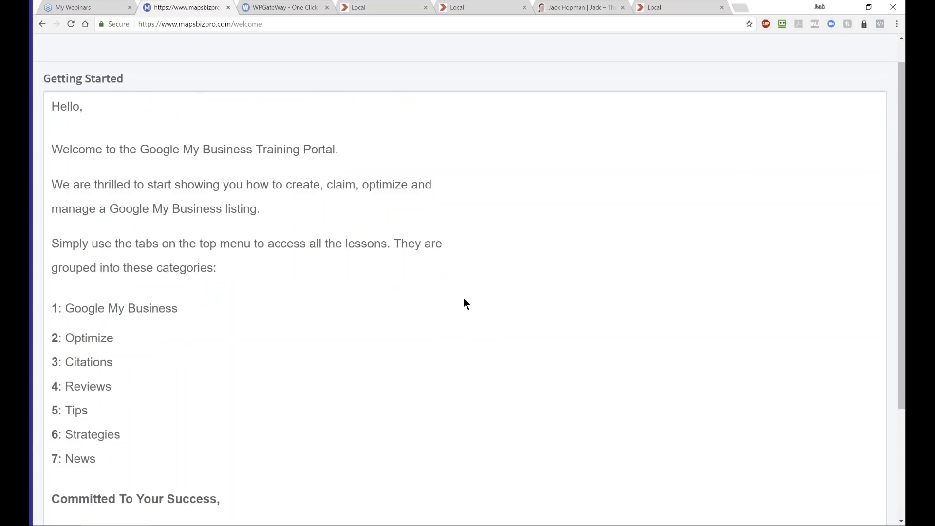
scroll(464, 299, up, 1)
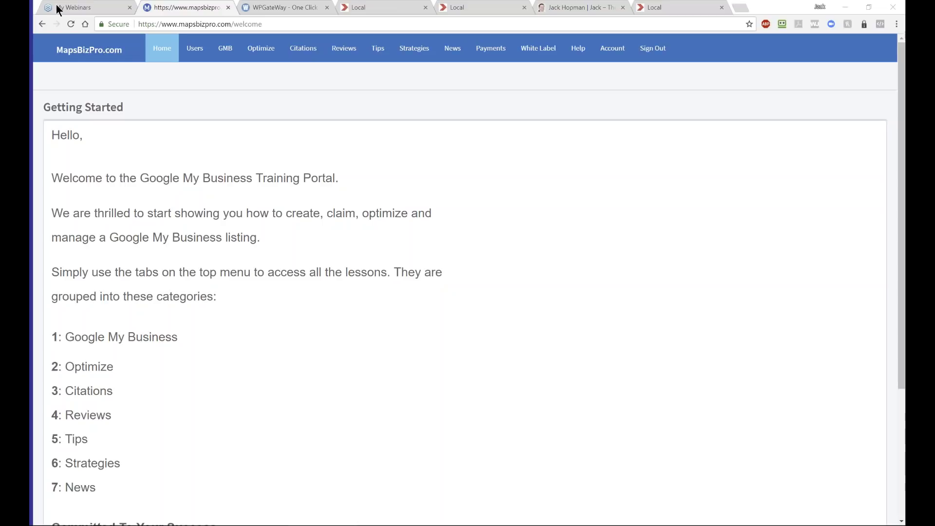
- Sign in to the Local demo site's WordPress admin at /wp-admin using the saved username and password
click(372, 8)
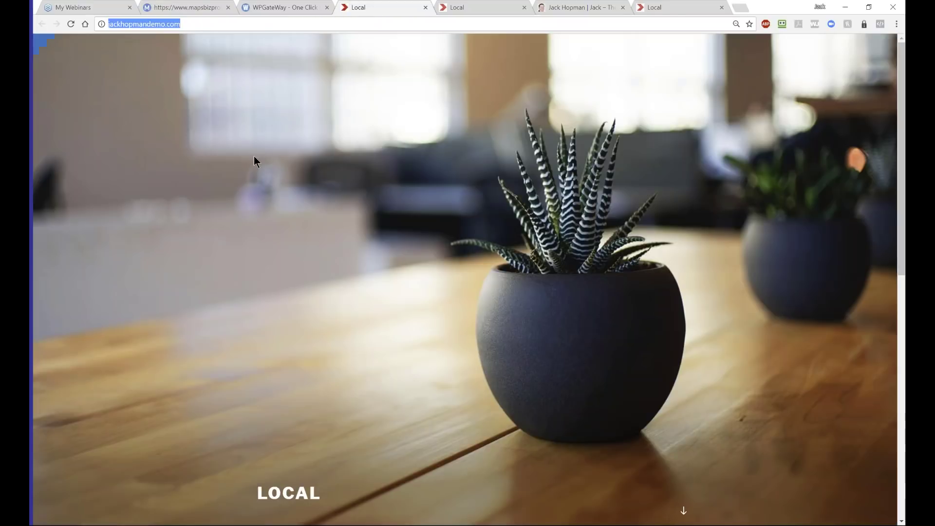
click(196, 24)
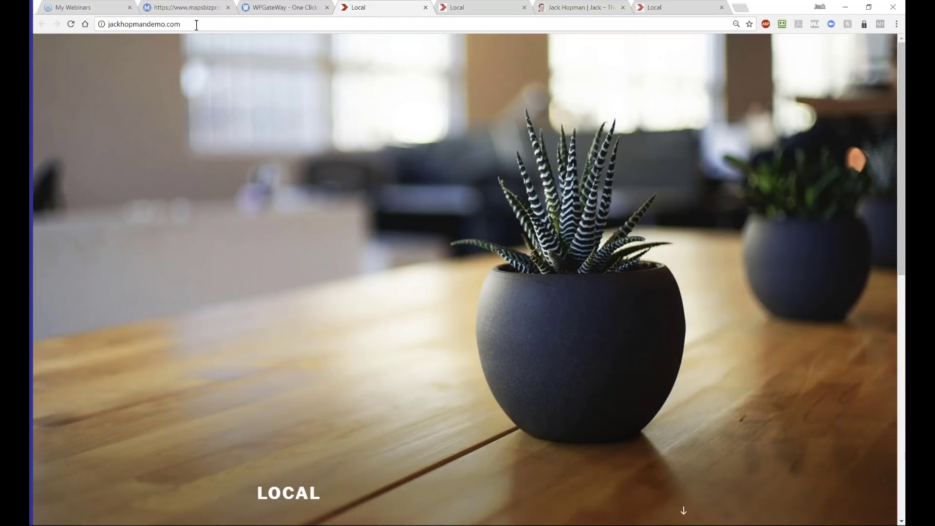
text(/wp-)
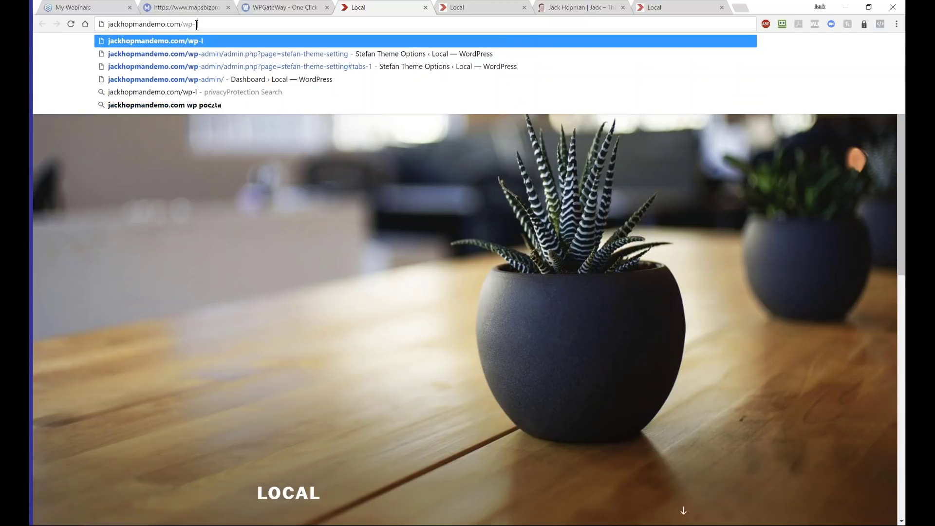
text(admin)
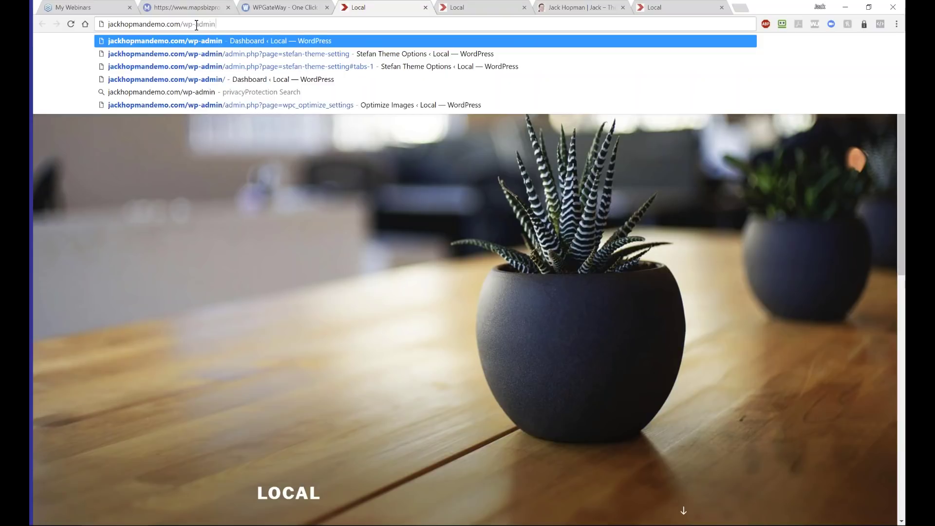
key(Return)
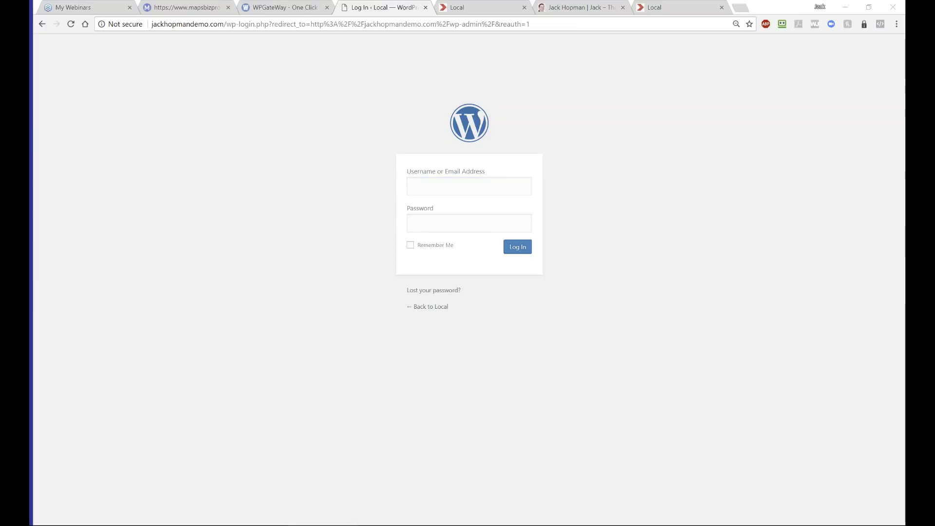
click(436, 185)
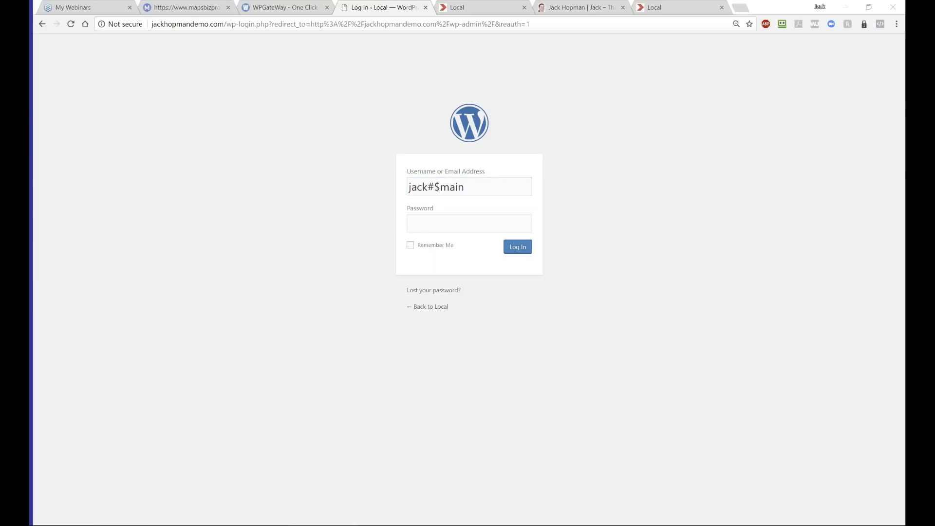
click(433, 225)
key(ctrl+v)
click(517, 247)
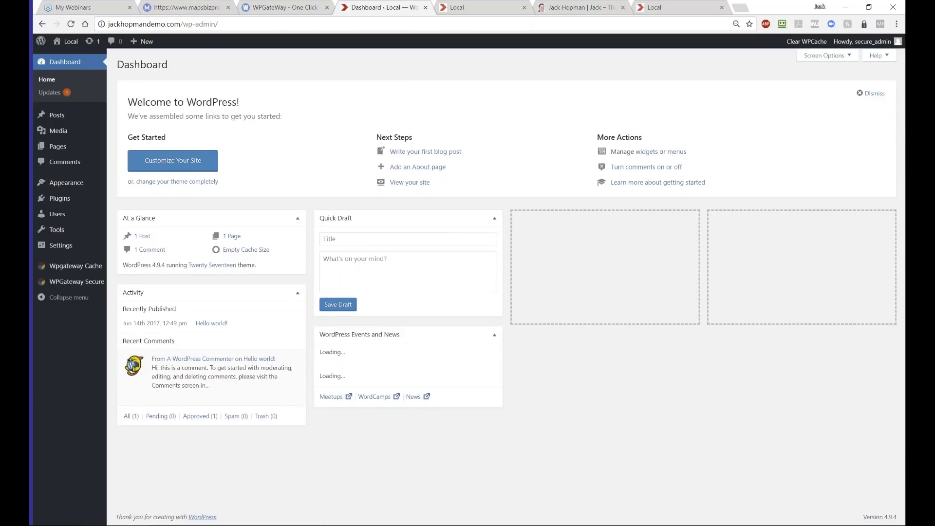
- Open the Plugins > Add New page, then view the WPGateWay domain list tab
mouse_move(55, 236)
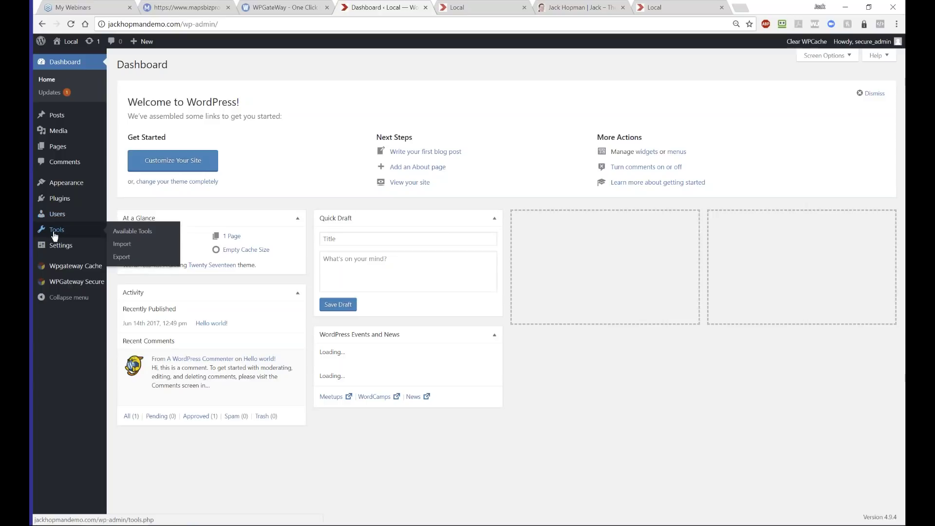
mouse_move(57, 210)
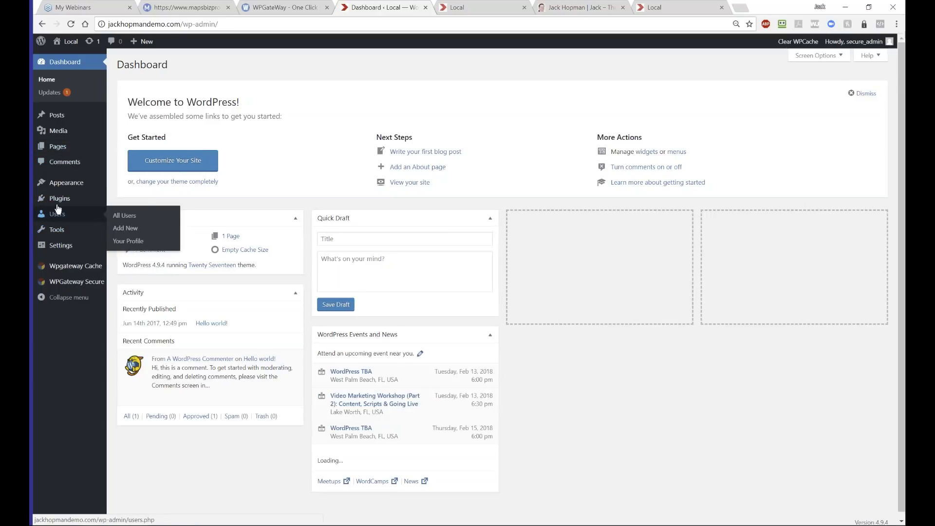
click(119, 214)
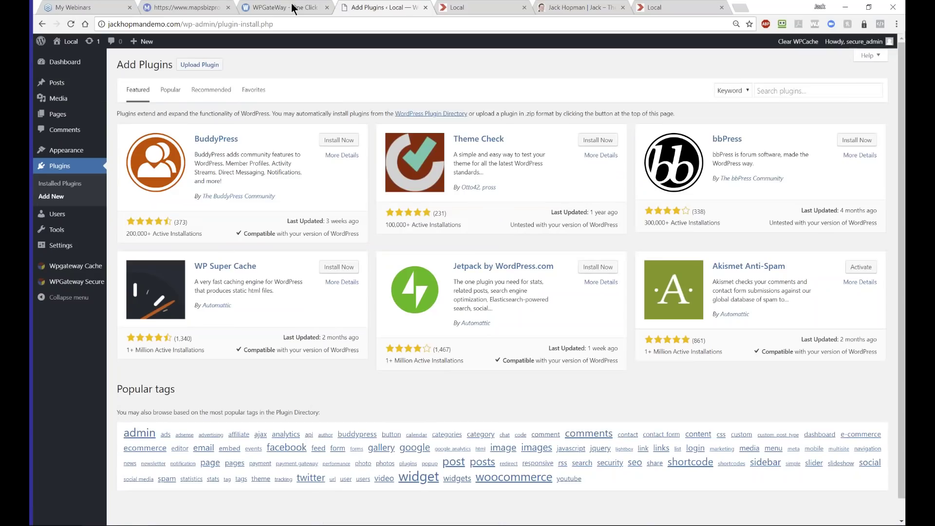
click(283, 7)
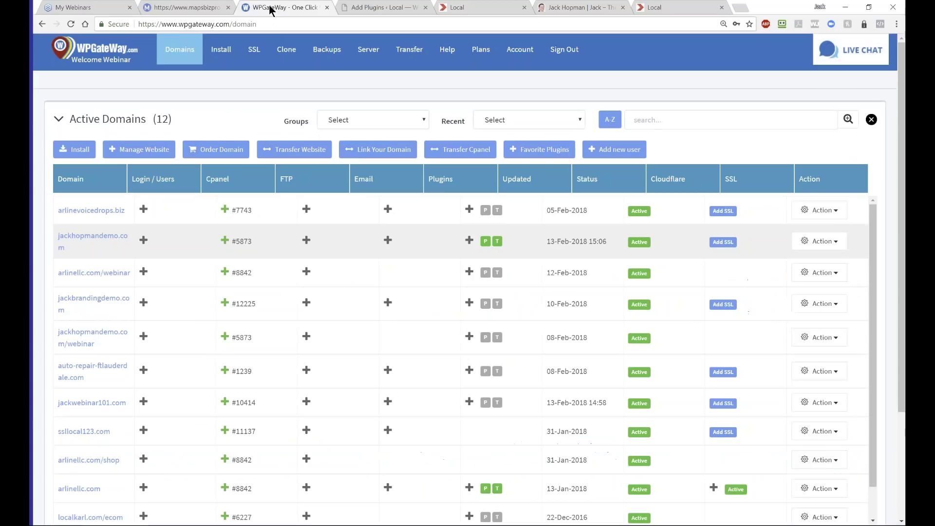
- Return to the MapsBizPro tab and open the Users > Getting Started page
click(190, 9)
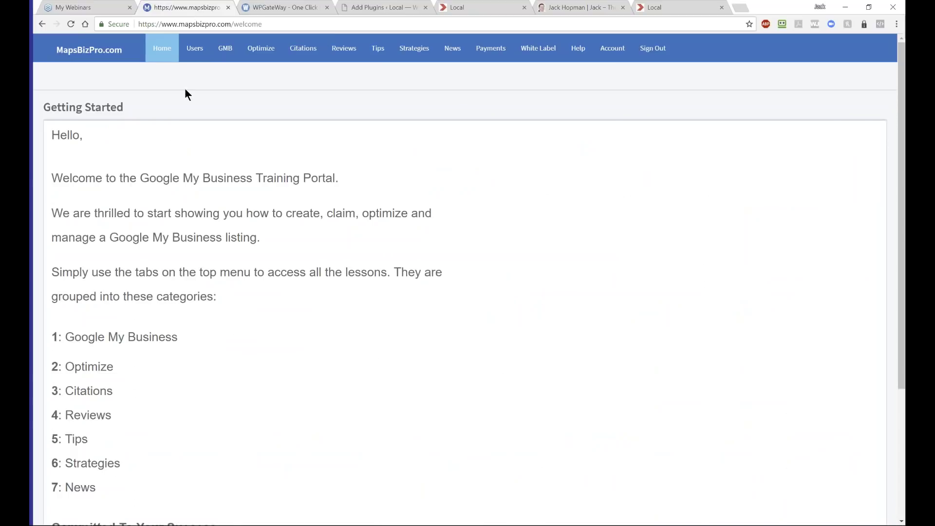
mouse_move(192, 55)
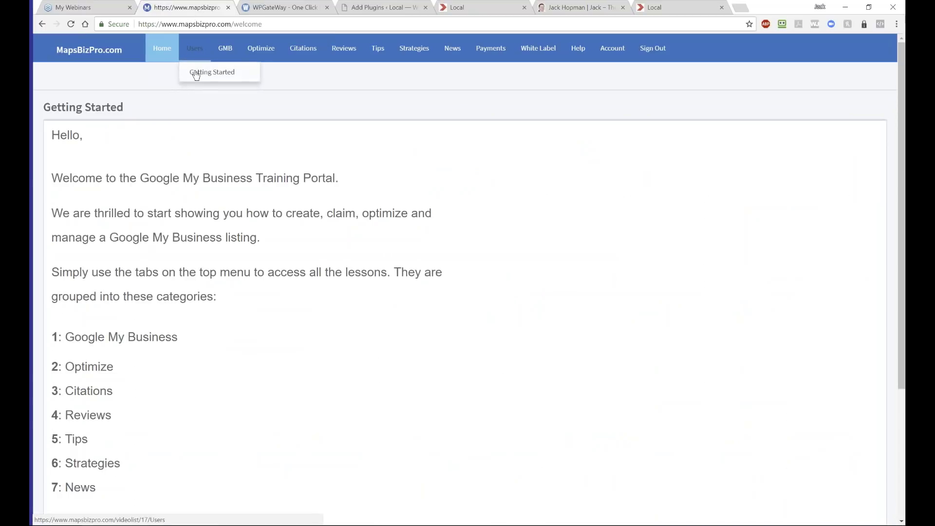
click(197, 73)
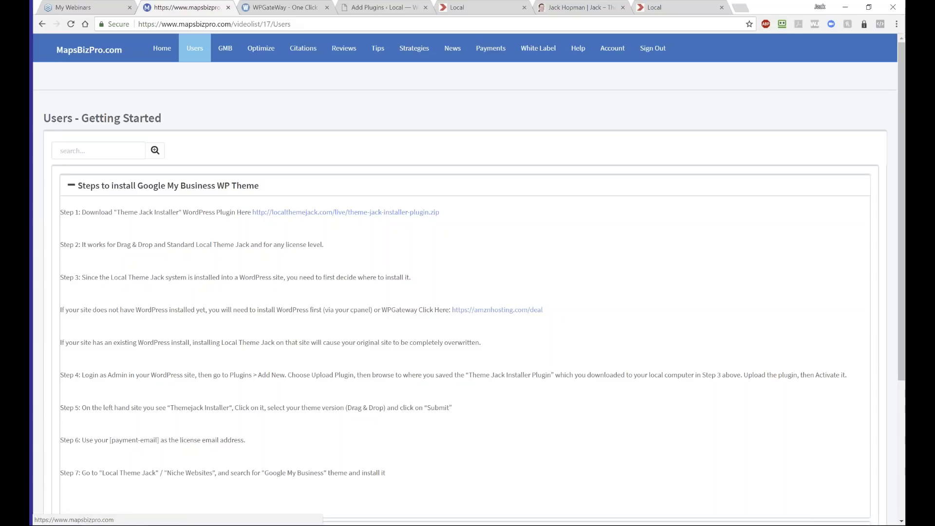
- Upload the plugin zip on the Add Plugins page, install it and activate it
click(384, 7)
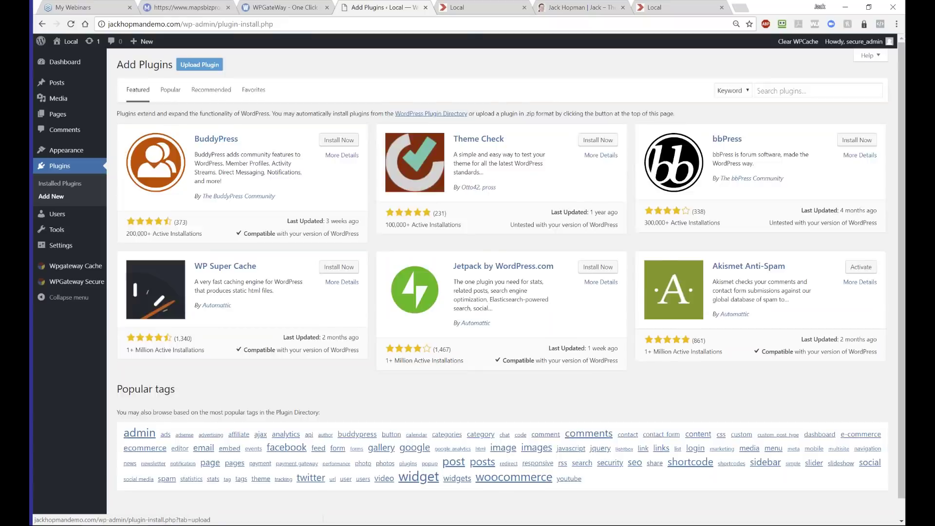
click(200, 65)
click(423, 146)
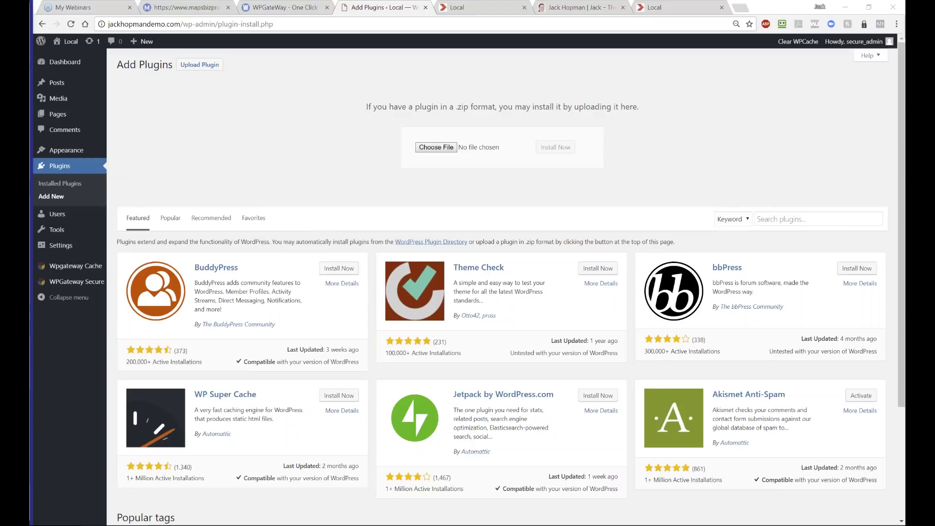
key(Return)
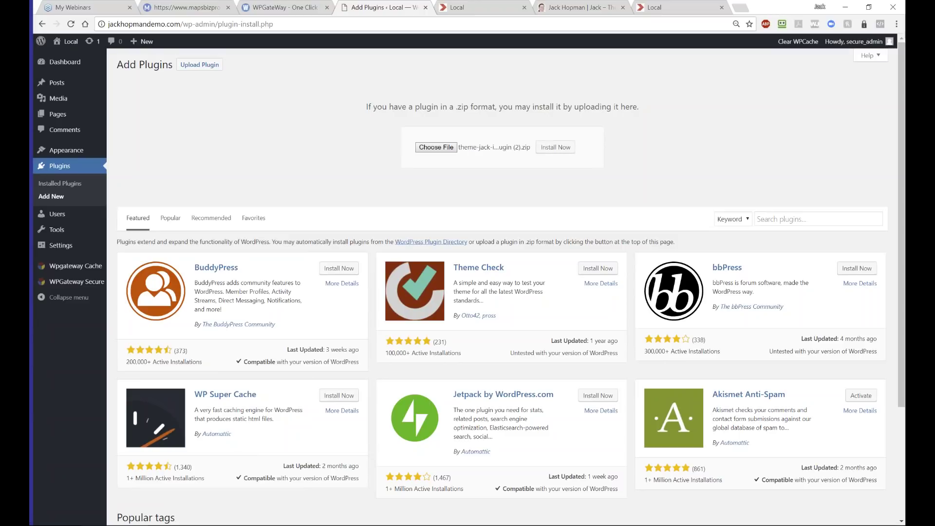
click(555, 147)
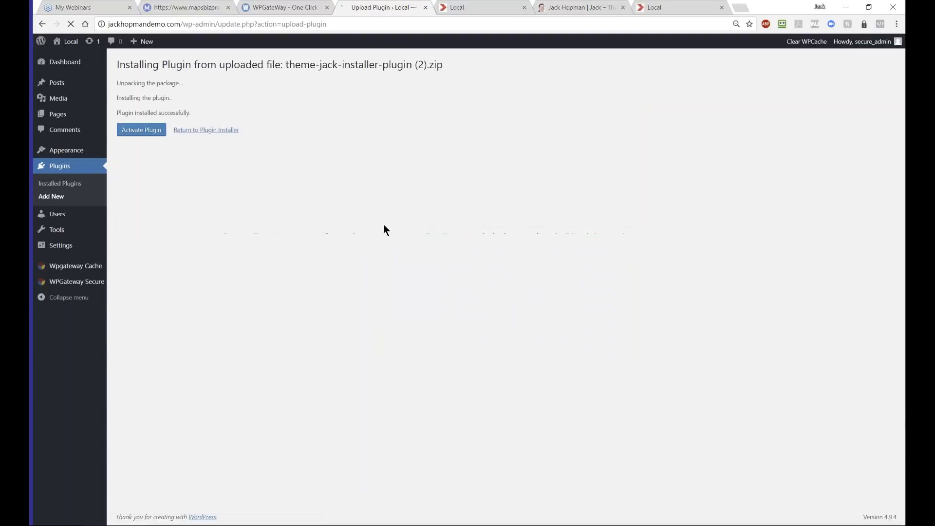
click(131, 130)
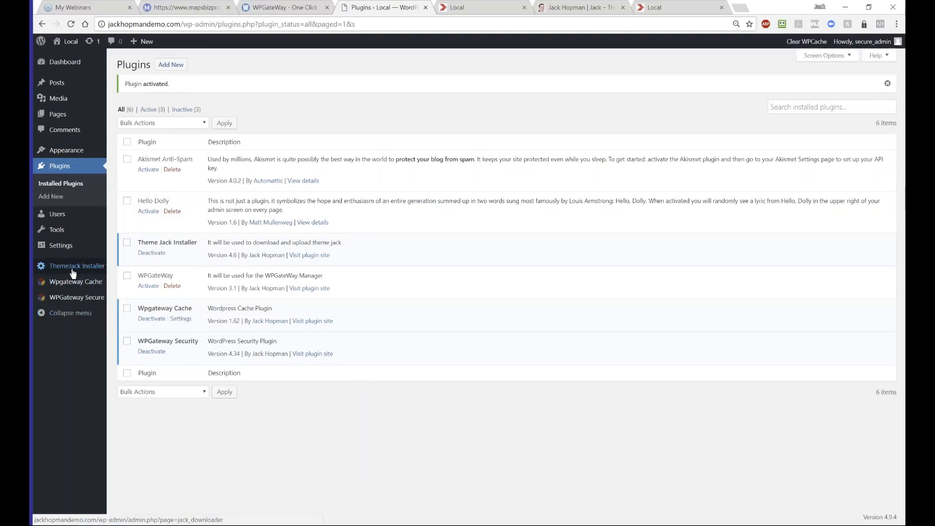
- In the ThemeJack Installer, set Theme Type to Drag & Drop and submit the install
click(65, 269)
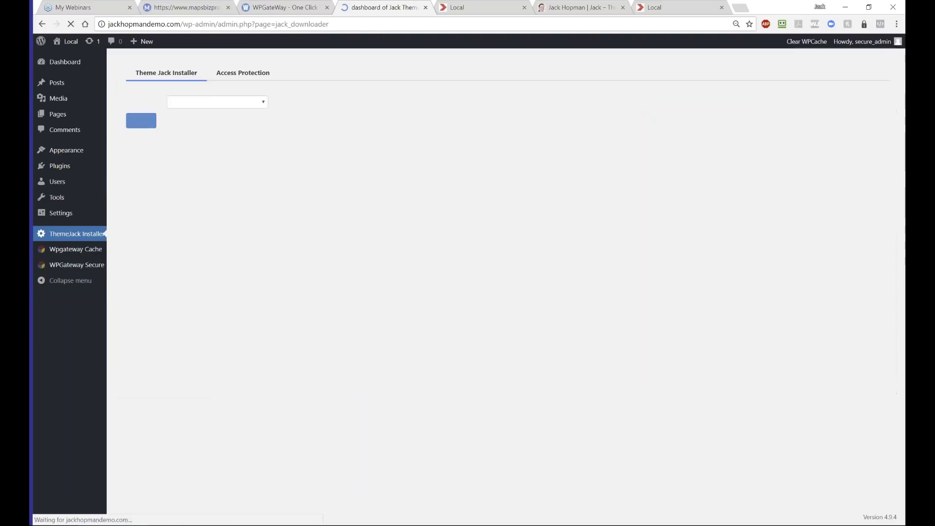
click(214, 101)
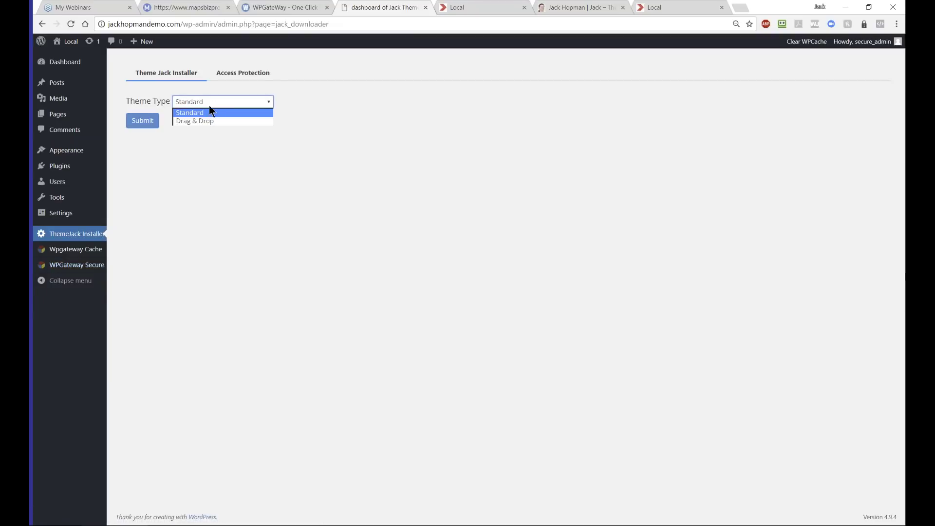
click(203, 121)
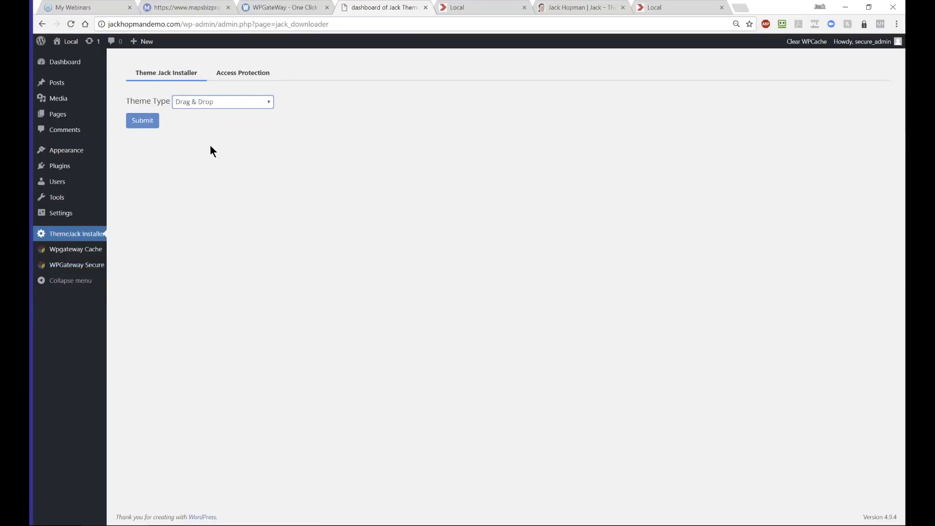
click(142, 122)
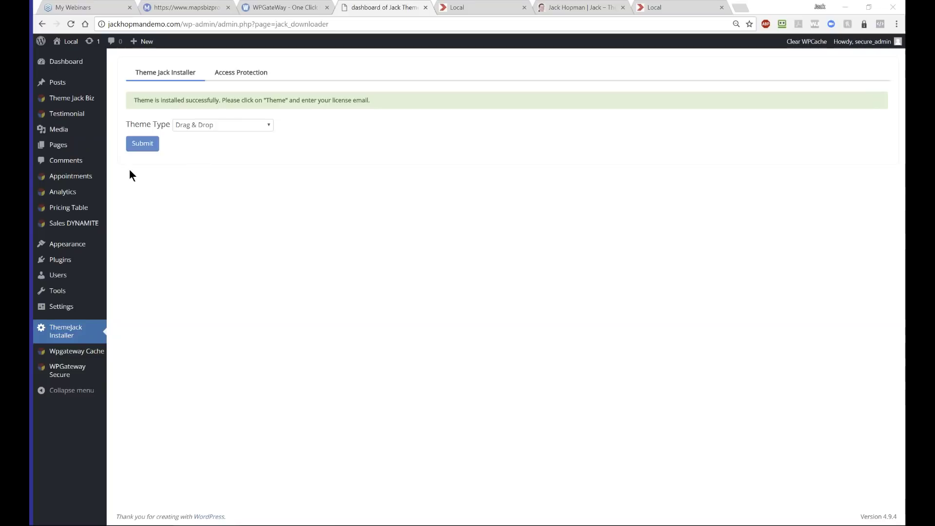
- Open the License page under Theme Jack Biz in the sidebar
mouse_move(54, 98)
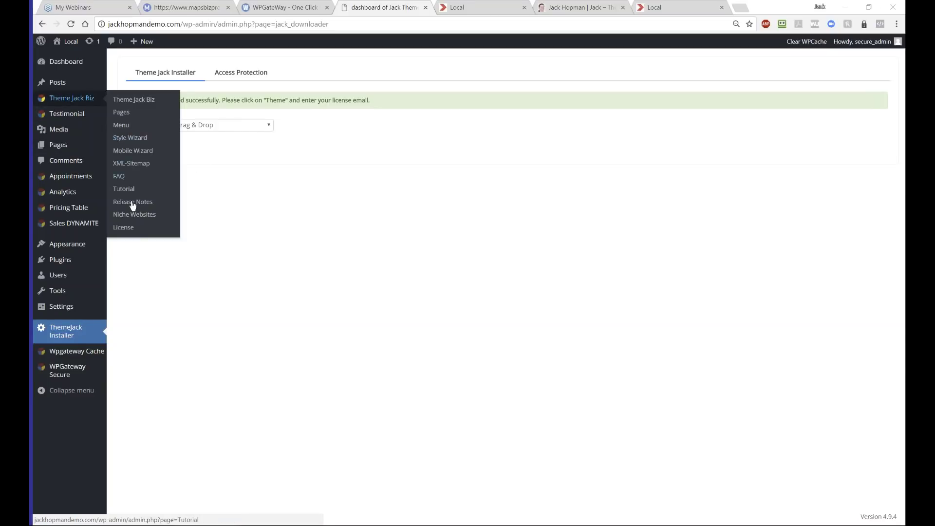
click(124, 227)
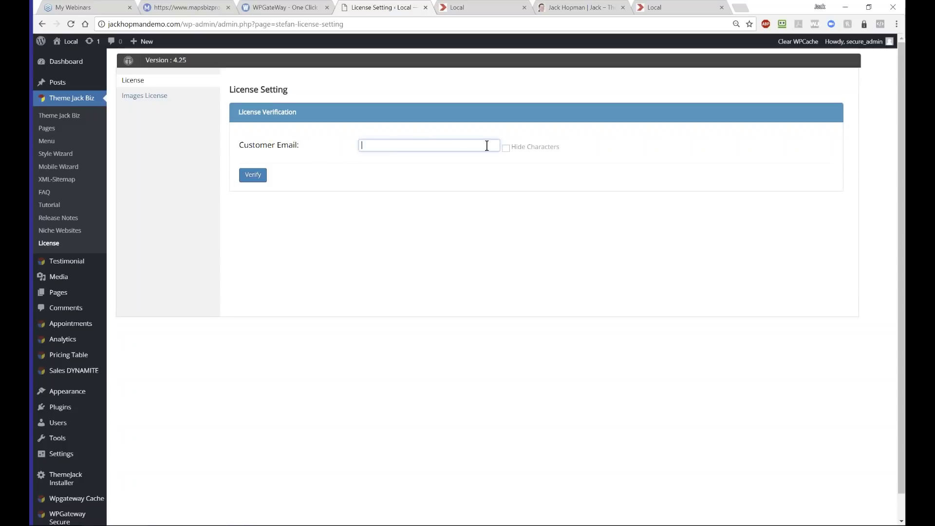
- Tick Hide Characters, paste the customer email into the license form, and verify it
click(506, 149)
click(395, 146)
key(ctrl+v)
click(253, 175)
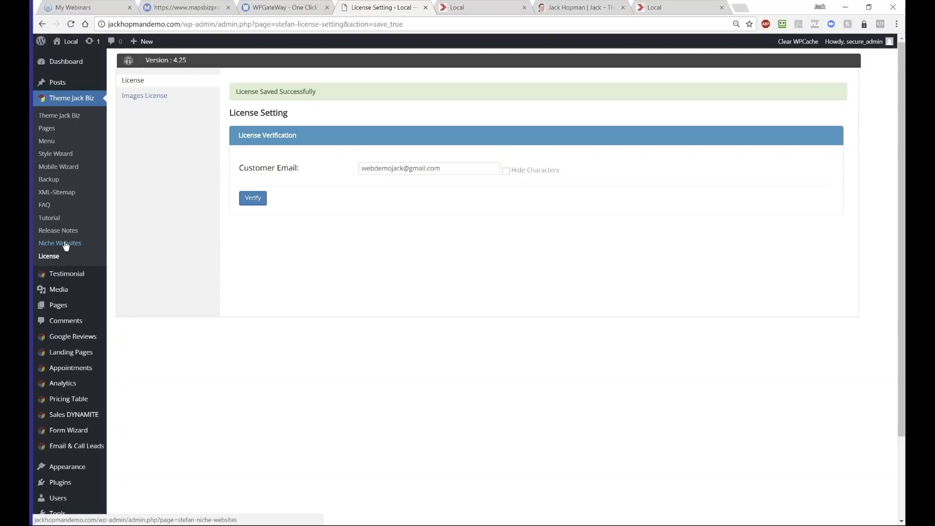
- Open Theme Jack Biz > Niche Websites and type 'google' into the search box
click(66, 245)
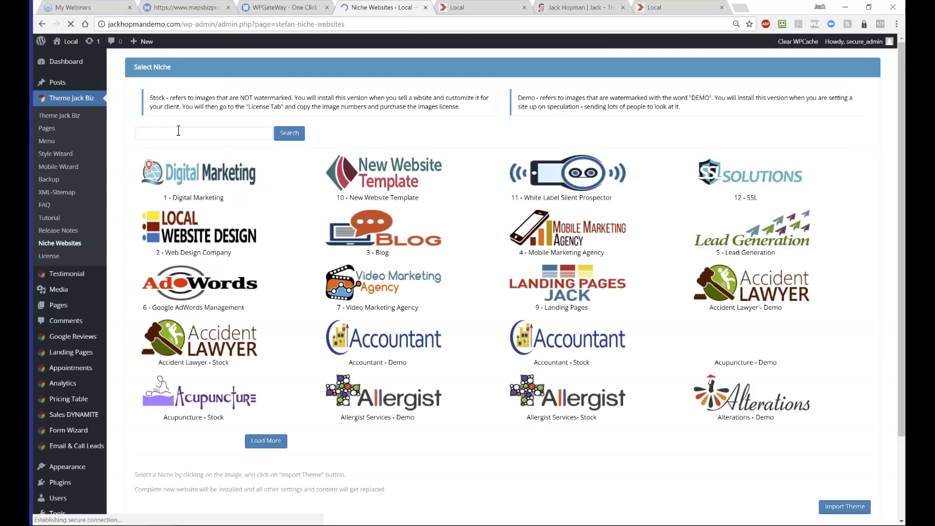
click(178, 131)
text(google)
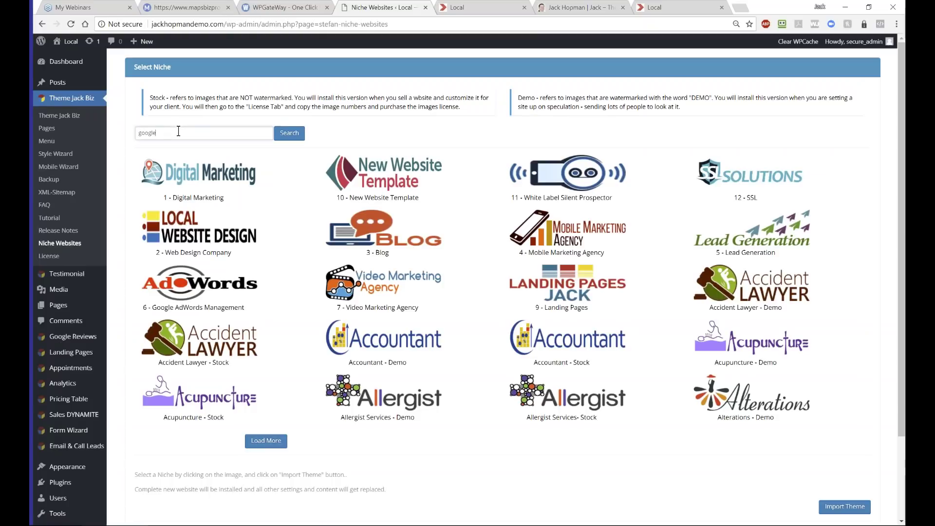
- Search niches for 'google' and import Google My Business Training, choosing No to replace existing content
click(287, 135)
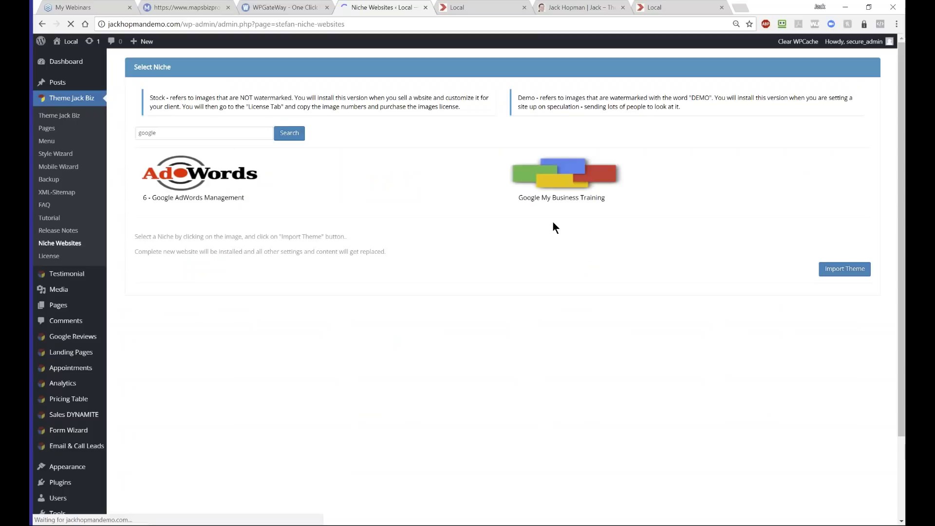
click(579, 189)
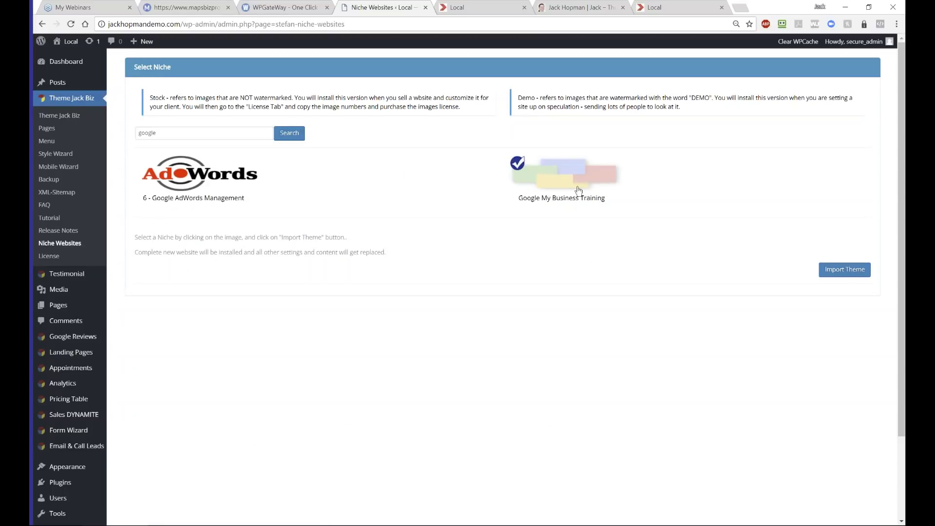
click(828, 269)
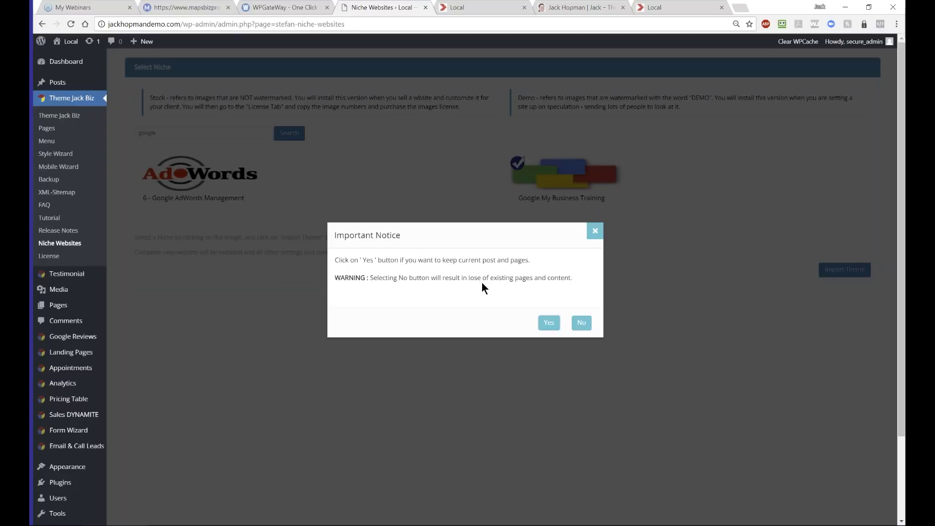
click(580, 326)
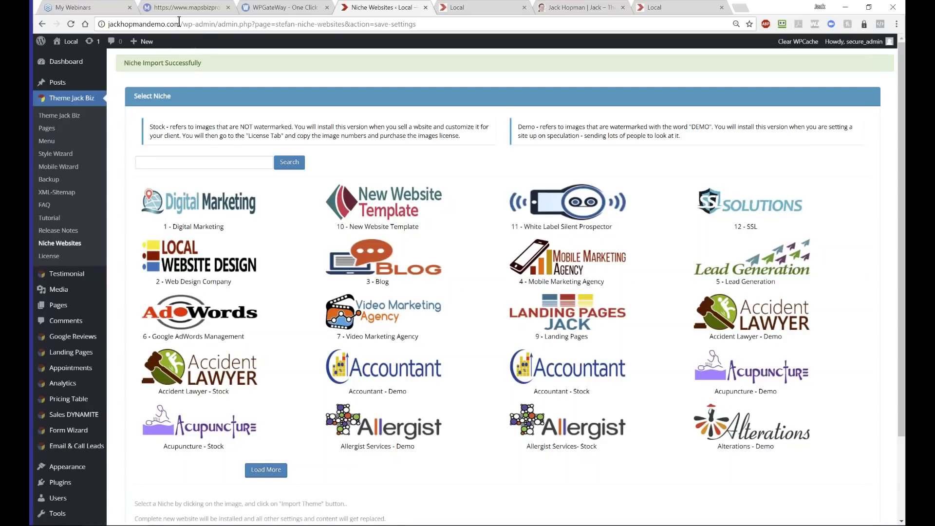
- Copy the site domain and load the imported site's home page in a new tab
drag(180, 24, 101, 19)
key(ctrl+c)
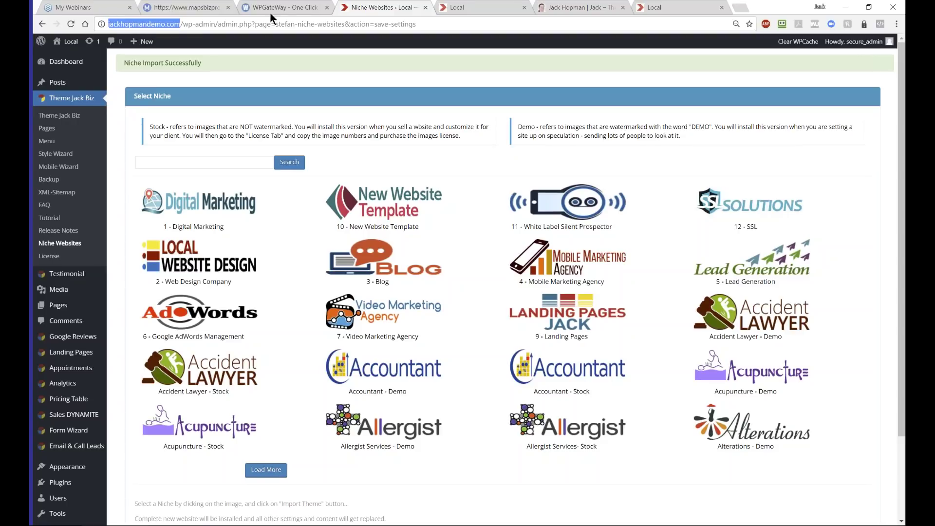
drag(395, 8, 657, 9)
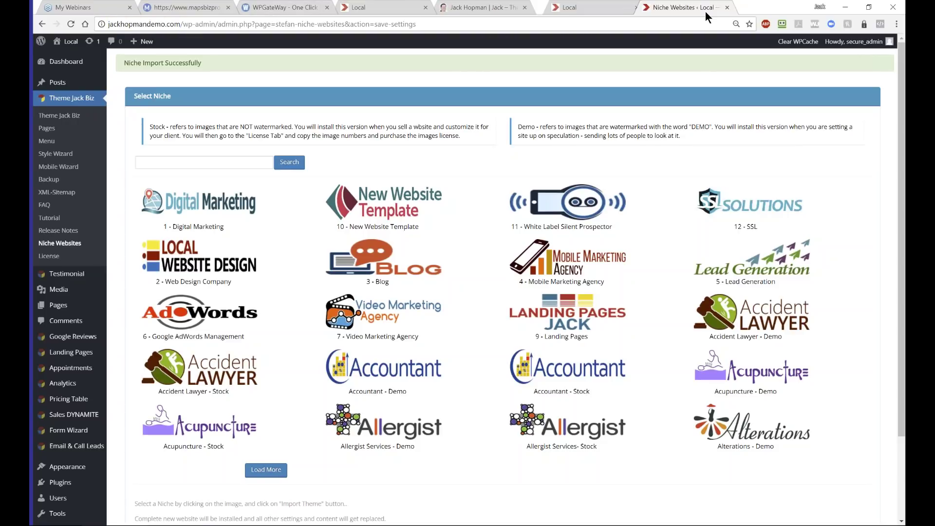
key(ctrl+t)
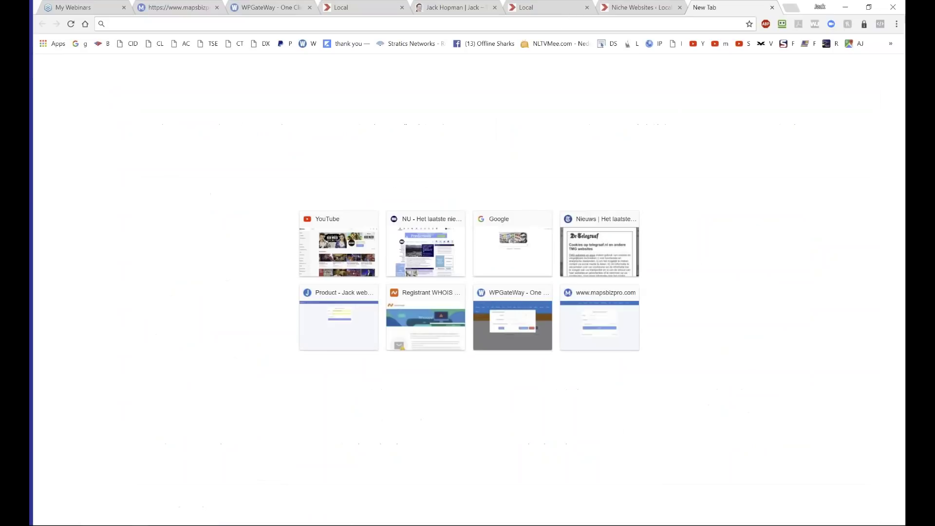
key(ctrl+v)
key(Return)
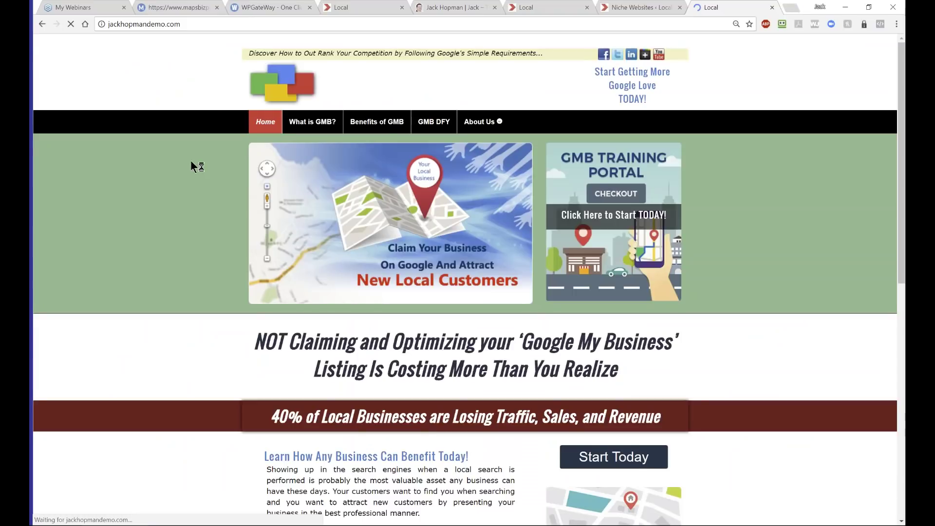
scroll(140, 265, down, 1)
scroll(139, 265, down, 10)
scroll(141, 253, up, 11)
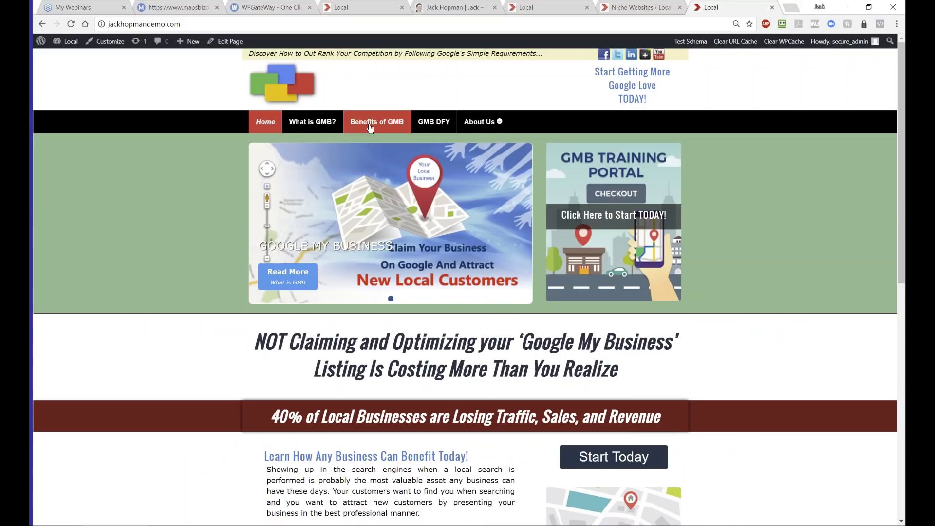
- Visit the Benefits of GMB page, then go back to the site's Home page
click(373, 124)
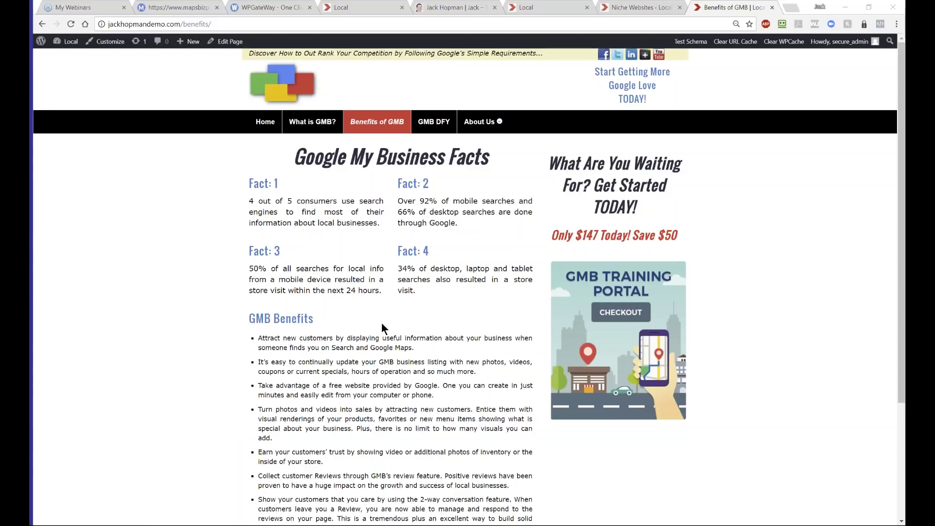
click(636, 12)
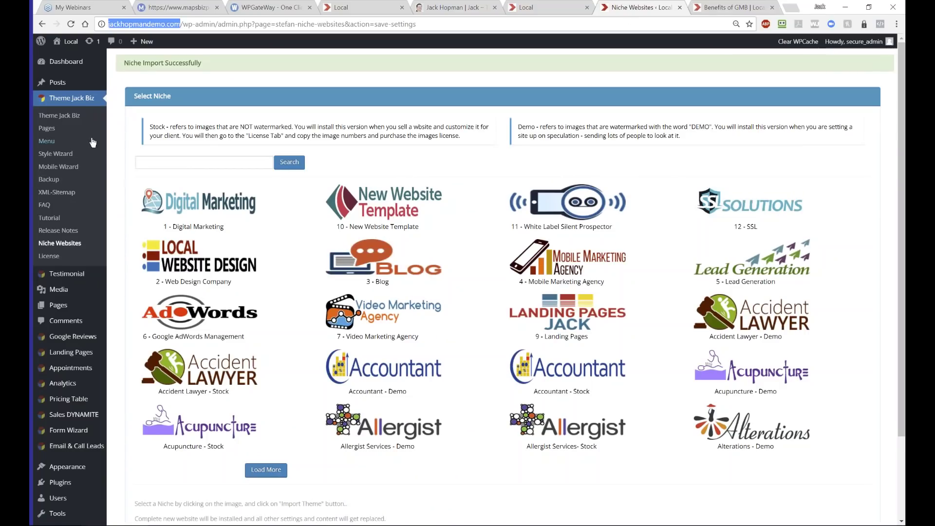
click(721, 8)
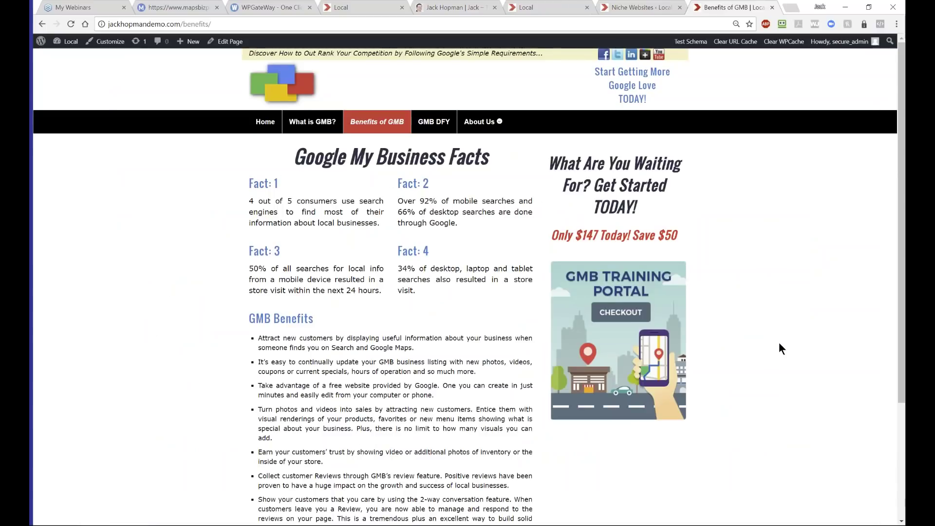
click(265, 121)
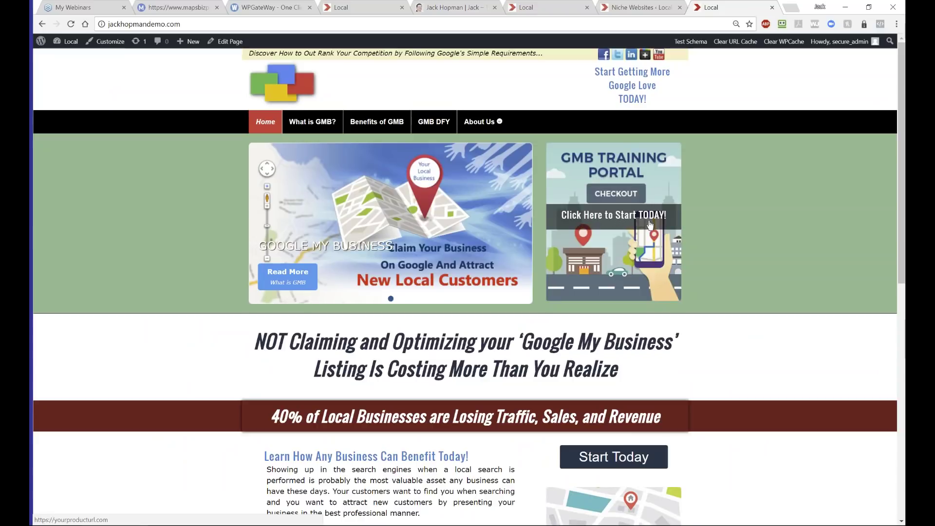
- Test the Click Here to Start TODAY! banner, close the failed yourproducturl.com tab, return to MapsBizPro
click(614, 218)
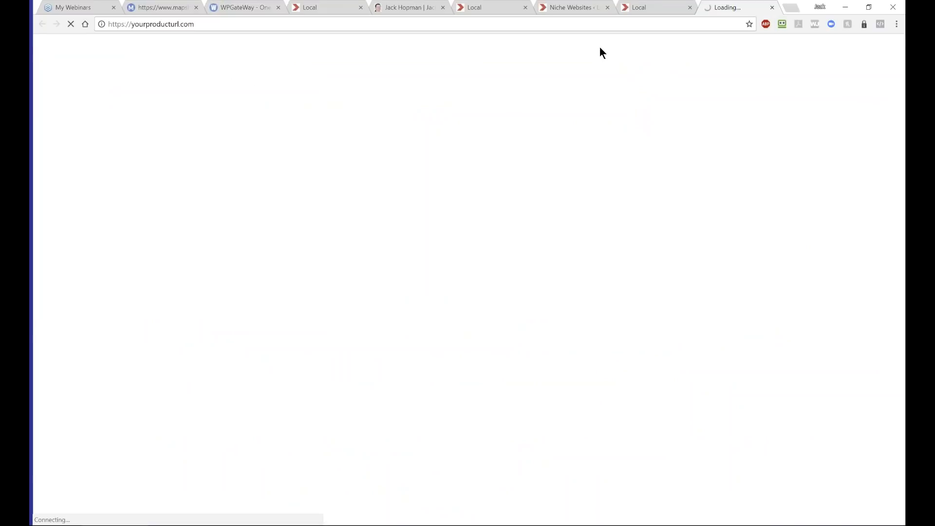
click(773, 7)
scroll(632, 304, down, 4)
scroll(613, 218, up, 4)
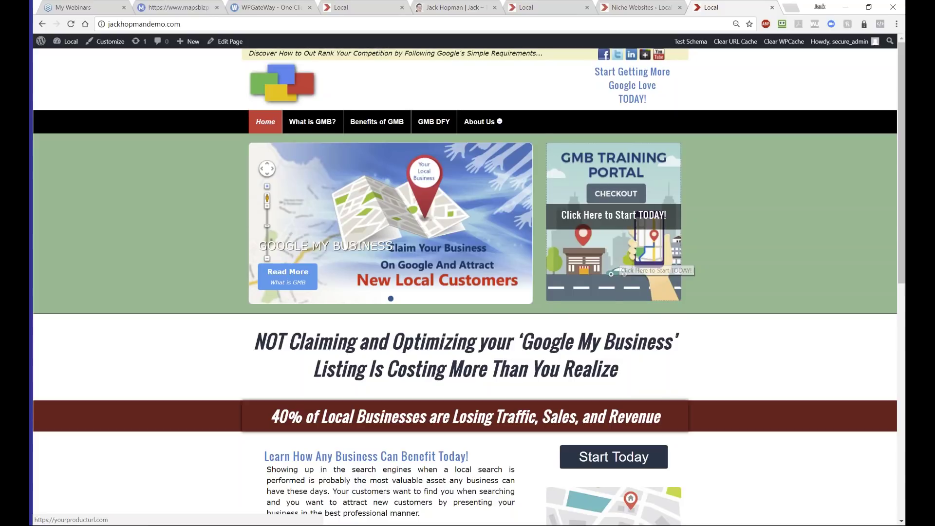
click(182, 9)
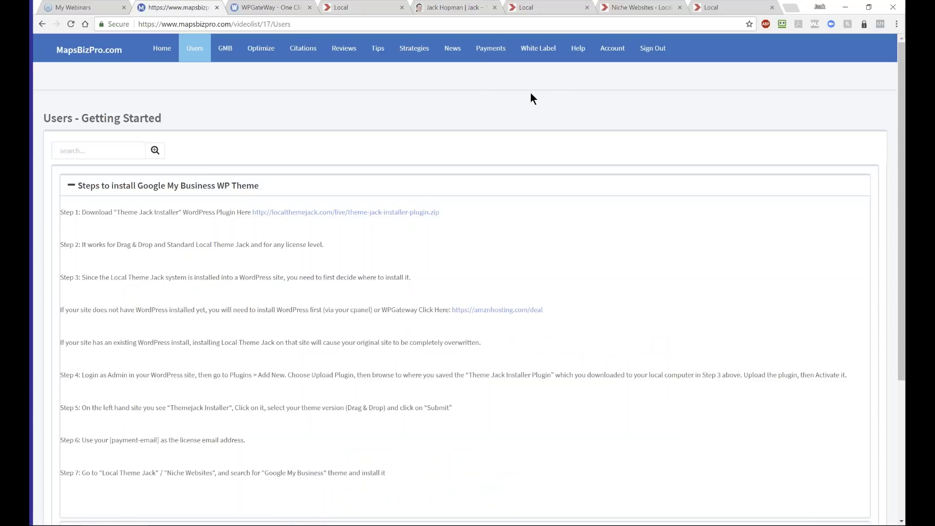
- Open the Link Your Payment Gateway settings page from the Payments menu
click(492, 57)
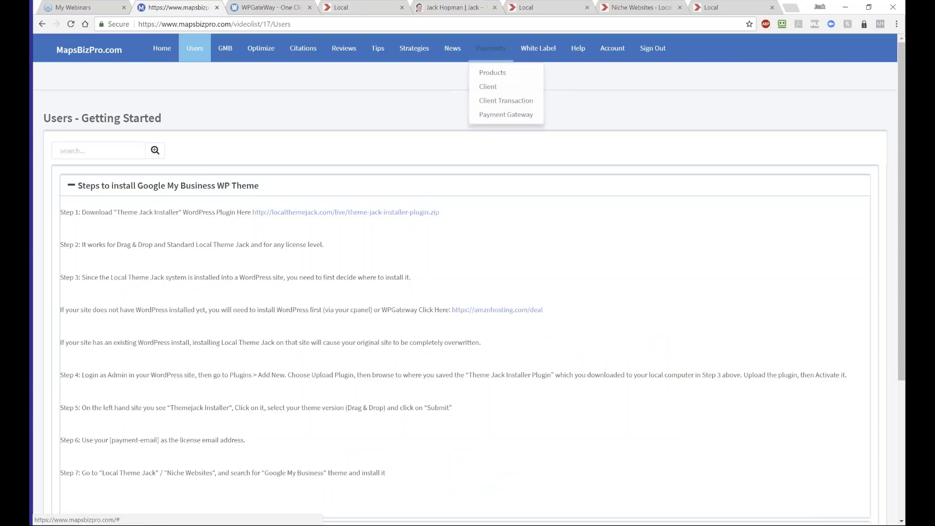
click(504, 114)
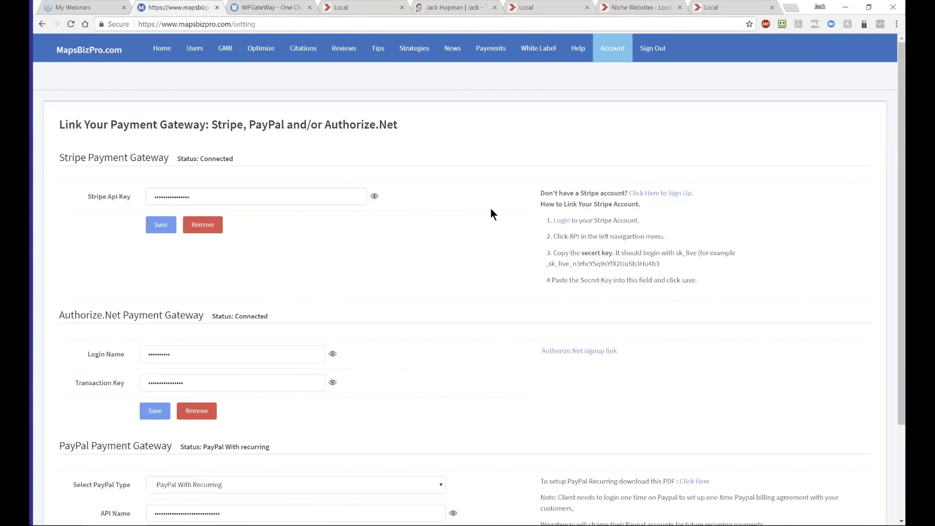
scroll(490, 299, down, 3)
scroll(489, 300, up, 3)
- Highlight the Stripe, Authorize.Net and PayPal gateway headings while reviewing each section
drag(64, 157, 130, 158)
scroll(142, 201, down, 3)
drag(59, 197, 105, 196)
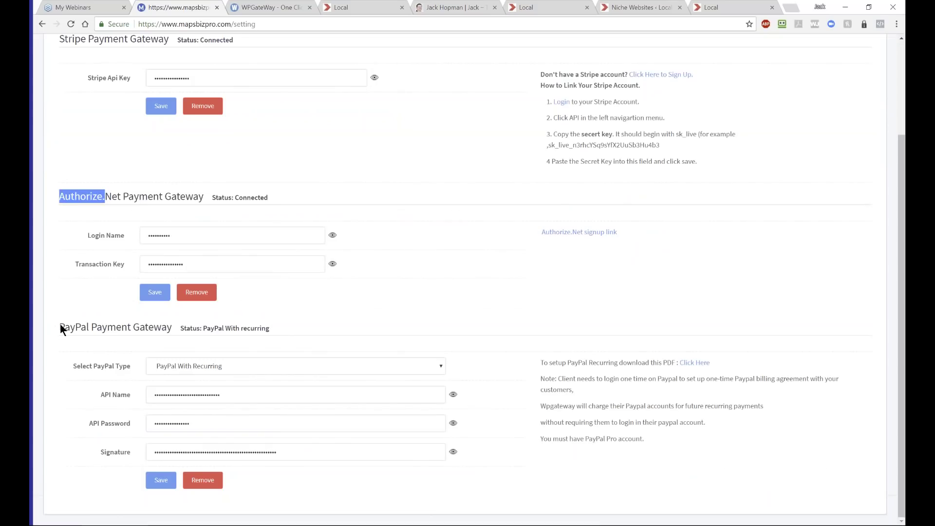
drag(63, 327, 120, 325)
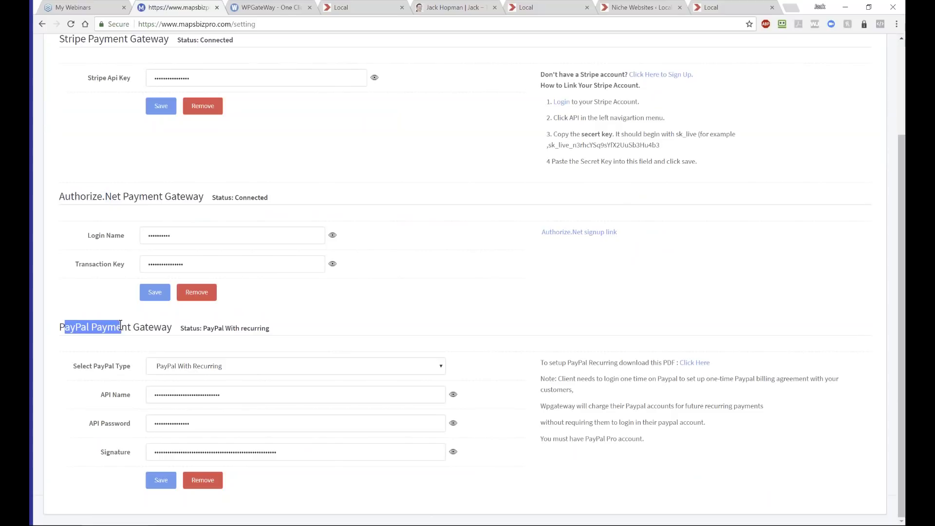
scroll(73, 166, up, 3)
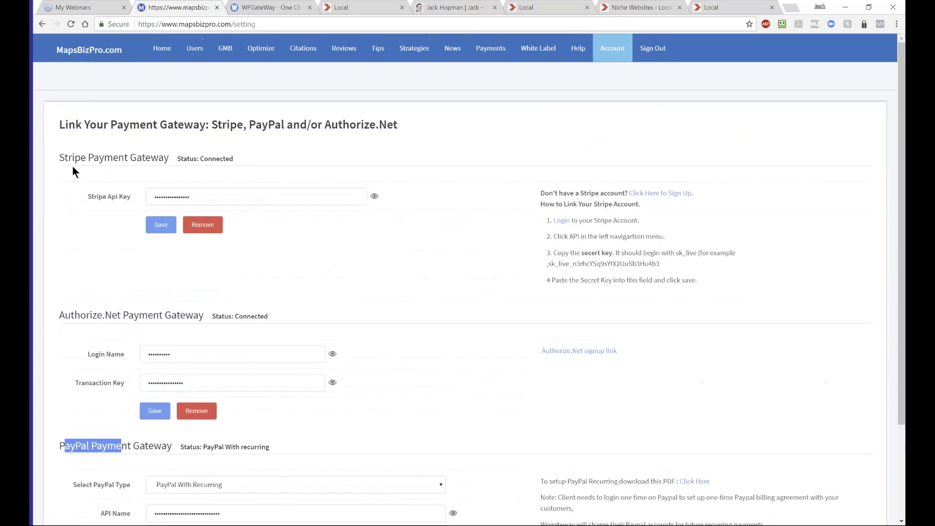
drag(58, 157, 137, 154)
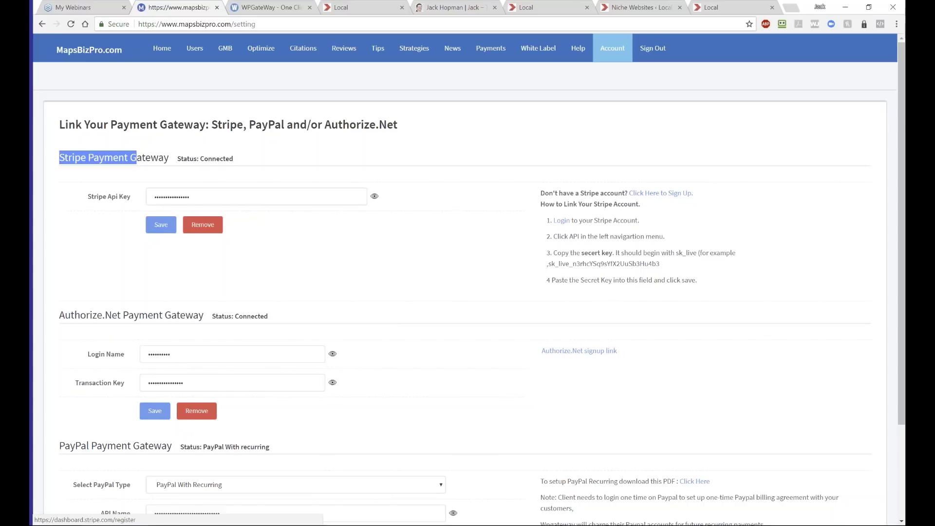
scroll(620, 303, down, 3)
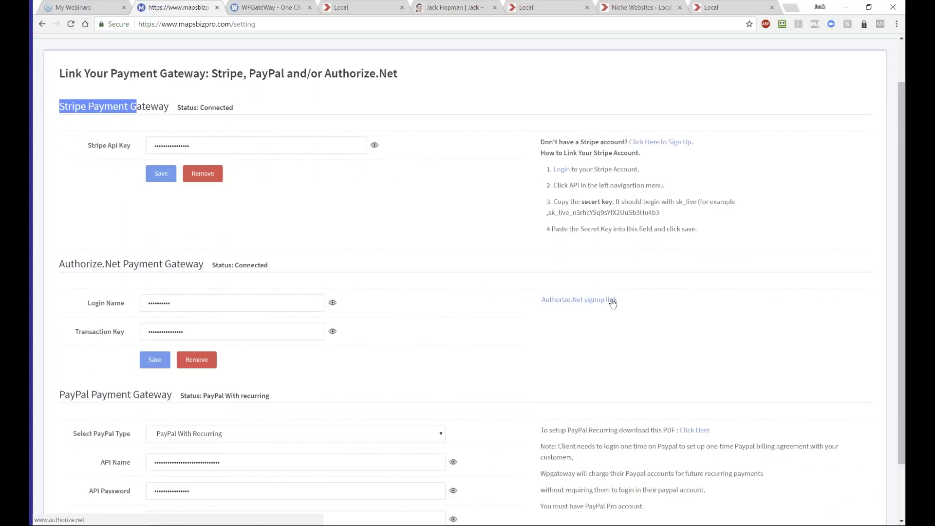
scroll(450, 369, up, 3)
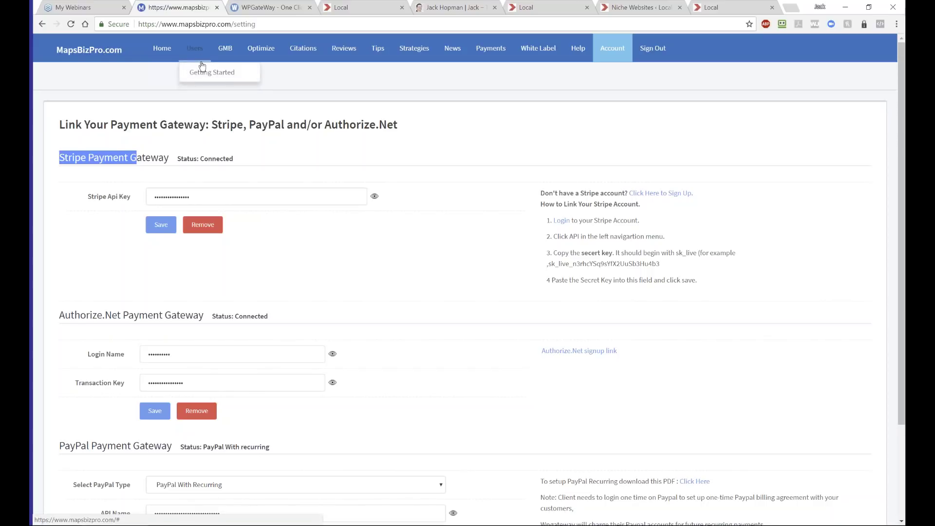
- On Users Getting Started, collapse the theme install steps and preview, then collapse, the Payment Gateway video
click(209, 73)
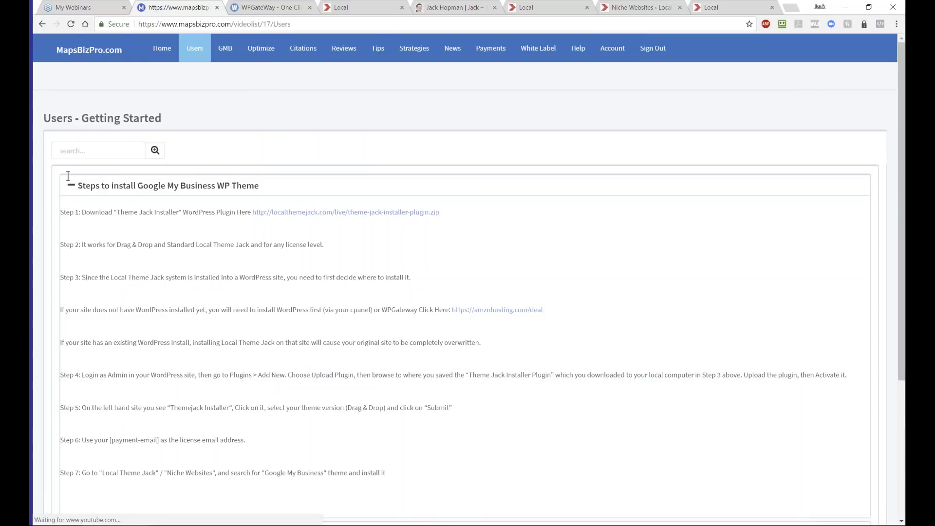
click(71, 180)
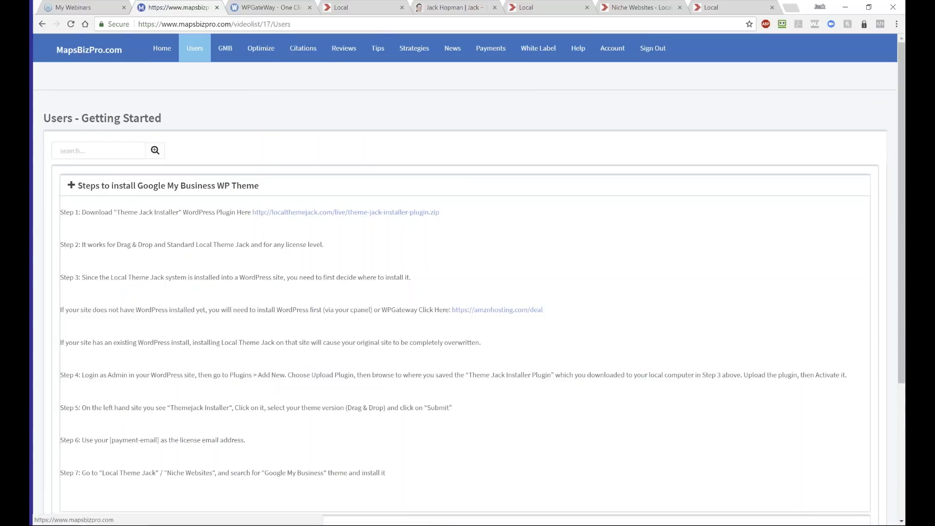
click(71, 261)
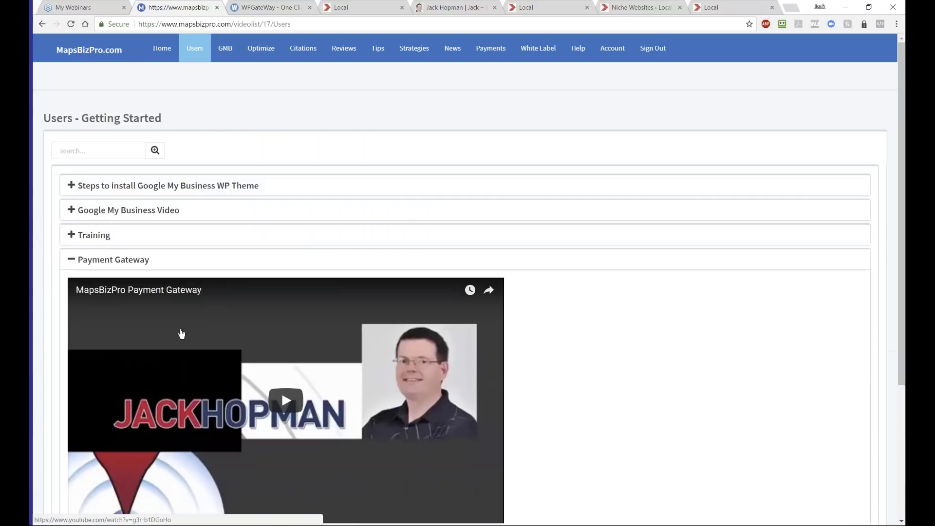
scroll(180, 337, down, 4)
scroll(176, 329, up, 3)
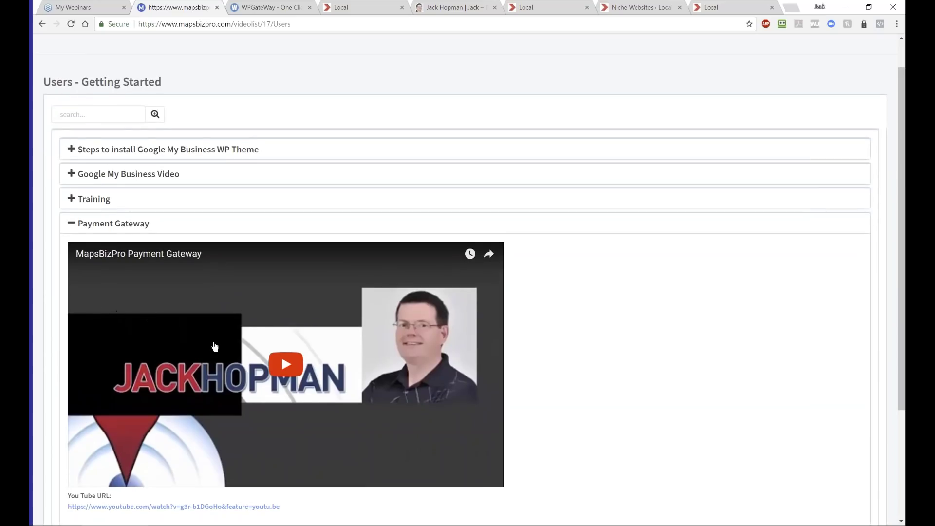
scroll(215, 346, down, 2)
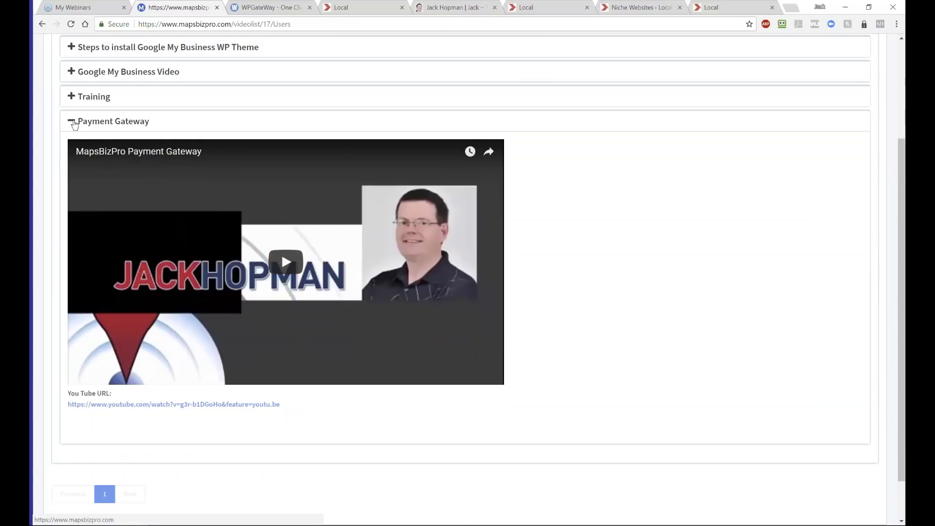
click(73, 123)
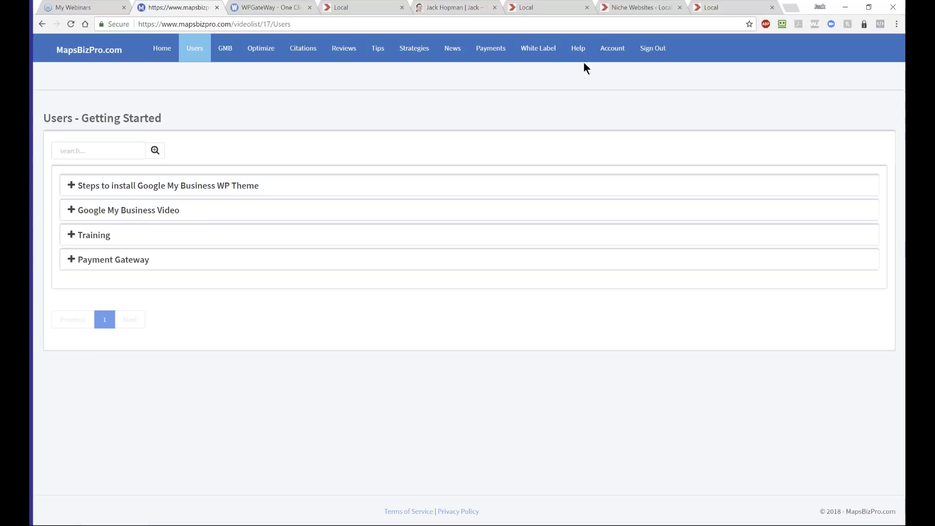
mouse_move(491, 48)
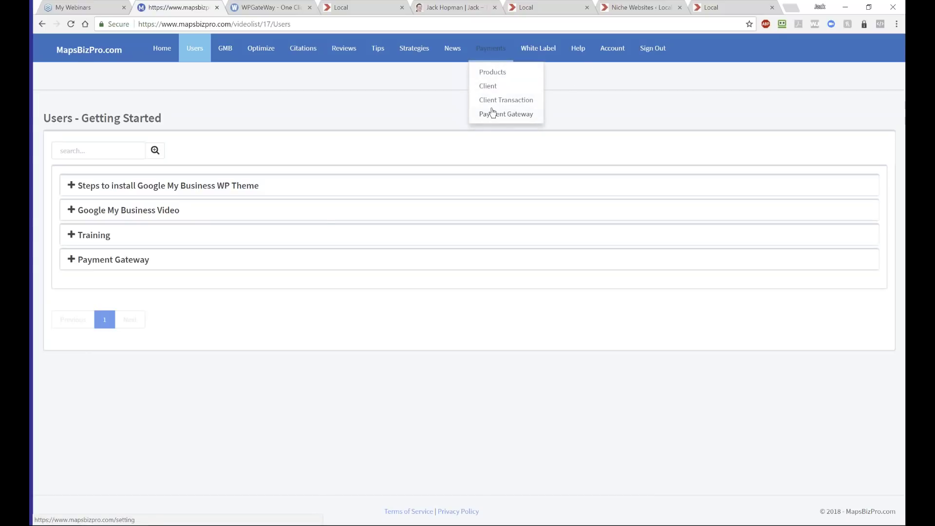
- Edit Google My Business Training, reviewing its name, redirect URL, payment description and order button label
click(485, 73)
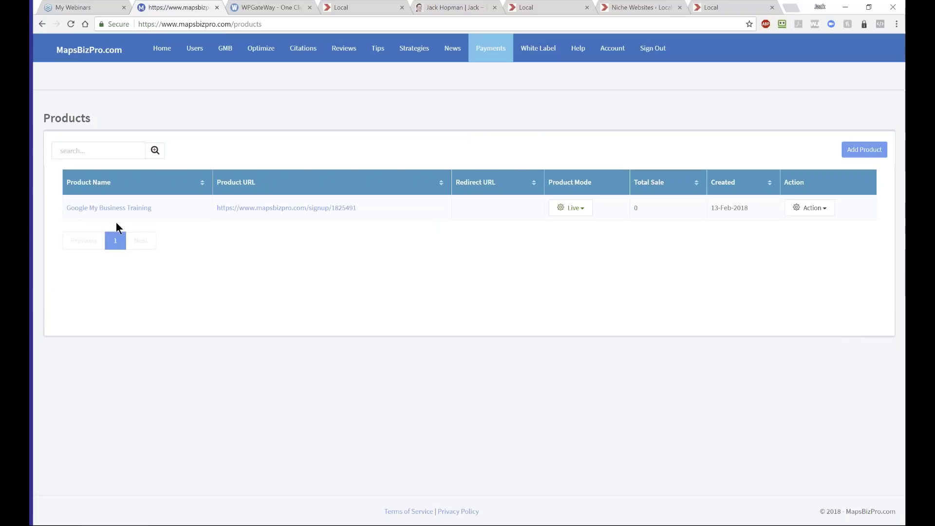
click(818, 212)
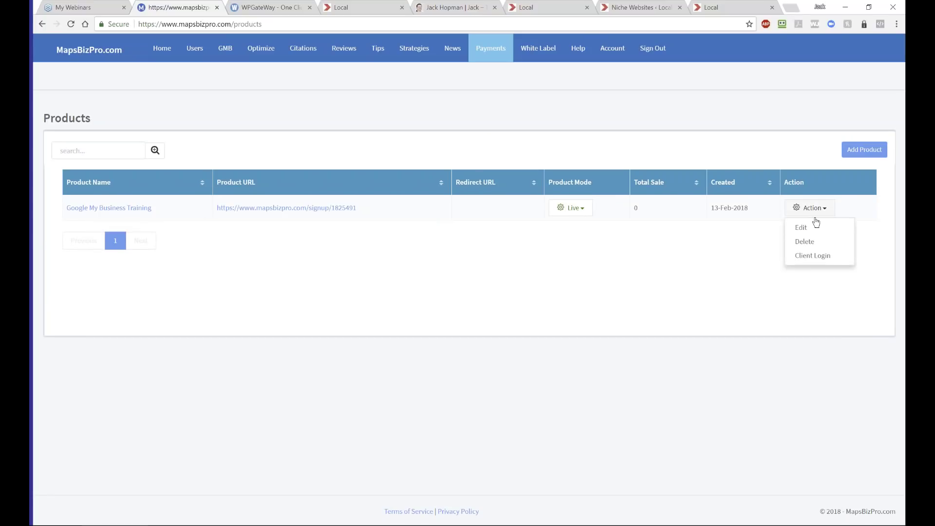
click(803, 229)
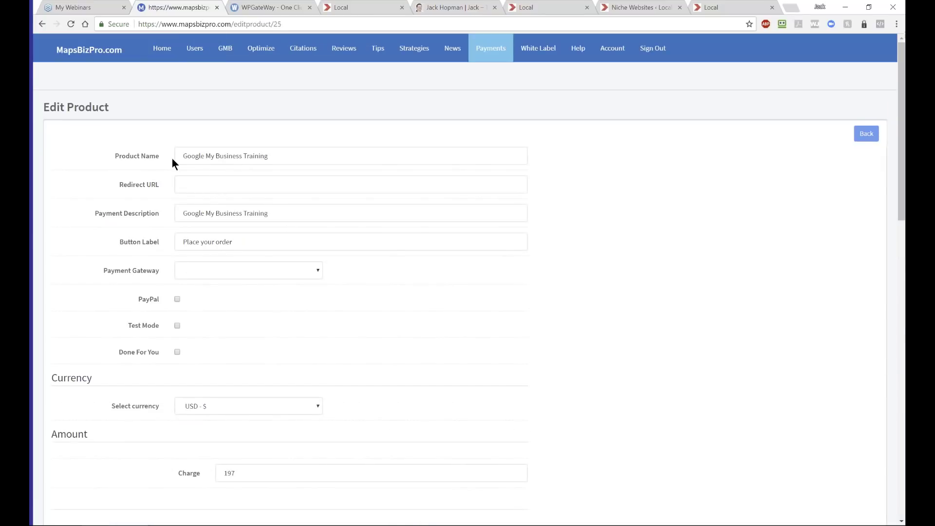
drag(270, 155, 179, 165)
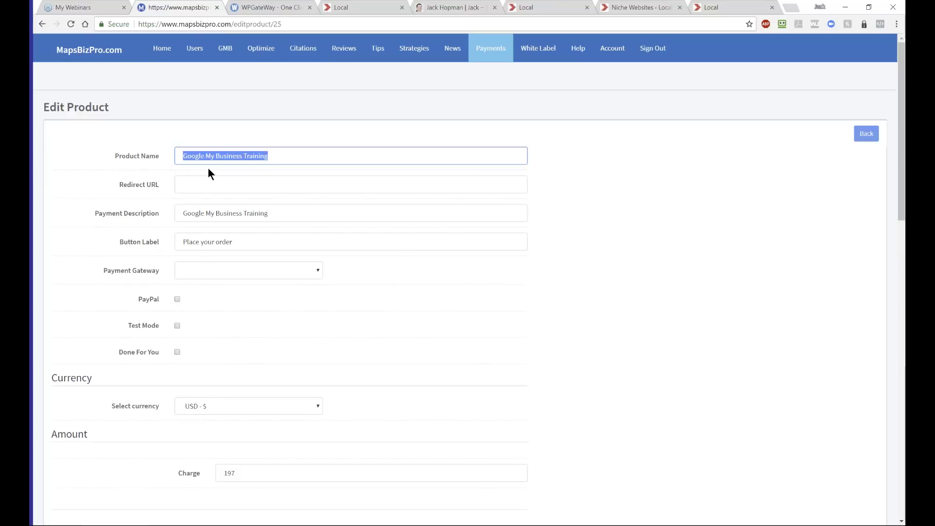
click(197, 183)
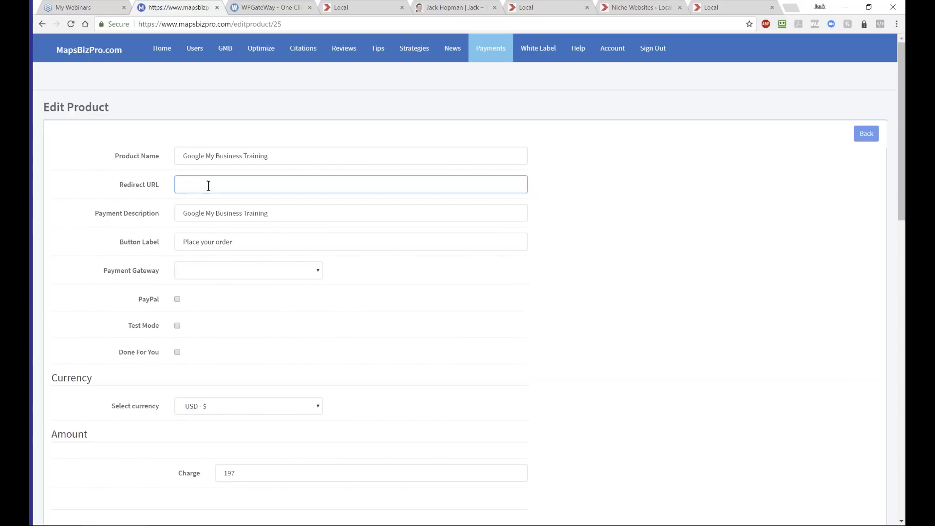
double_click(269, 212)
drag(232, 209, 178, 211)
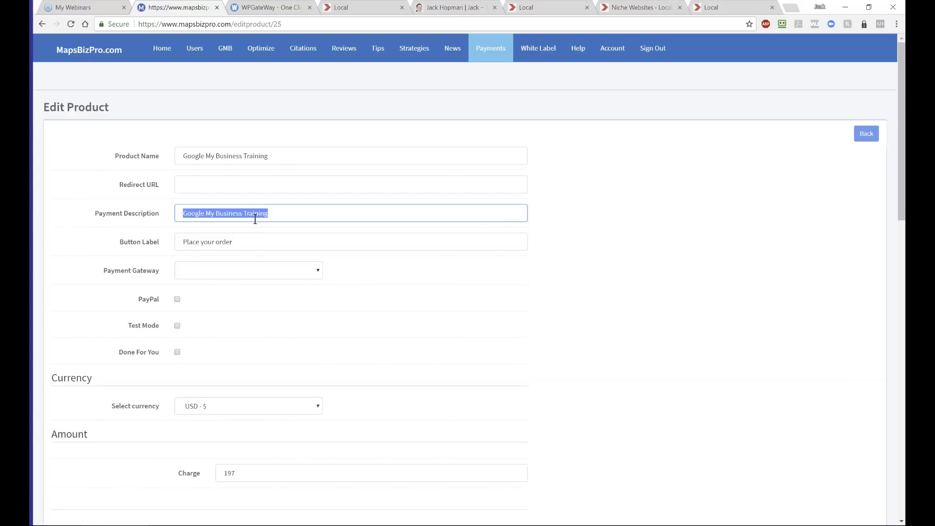
drag(233, 242, 183, 242)
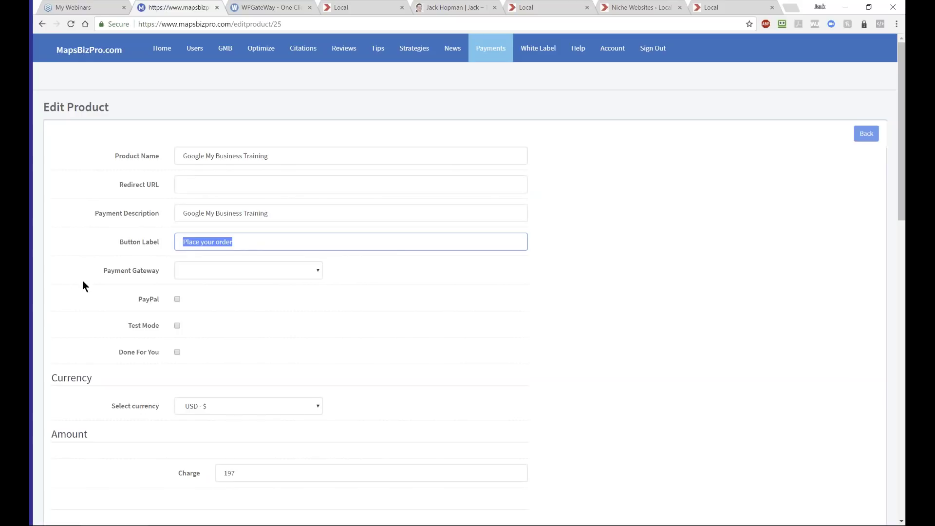
scroll(84, 280, down, 1)
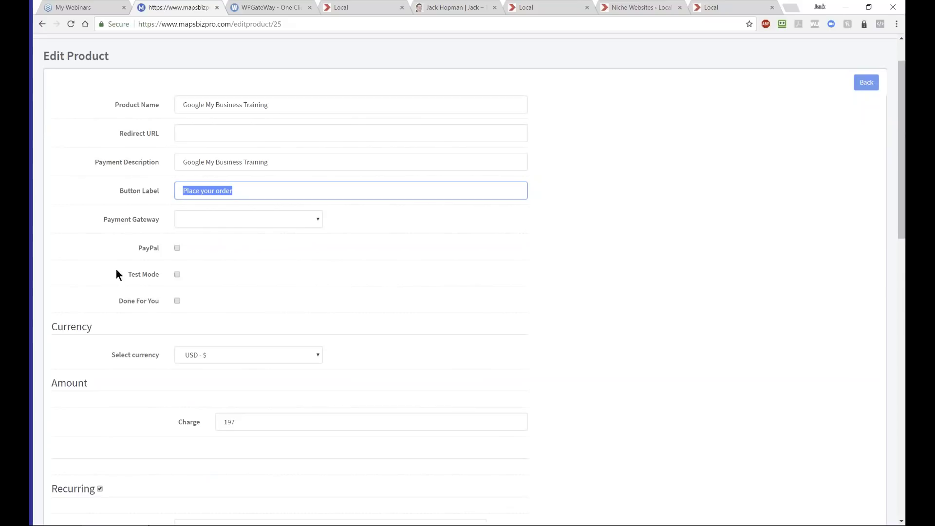
- Set the payment gateway to Stripe, enable PayPal, and keep the currency as USD
click(311, 223)
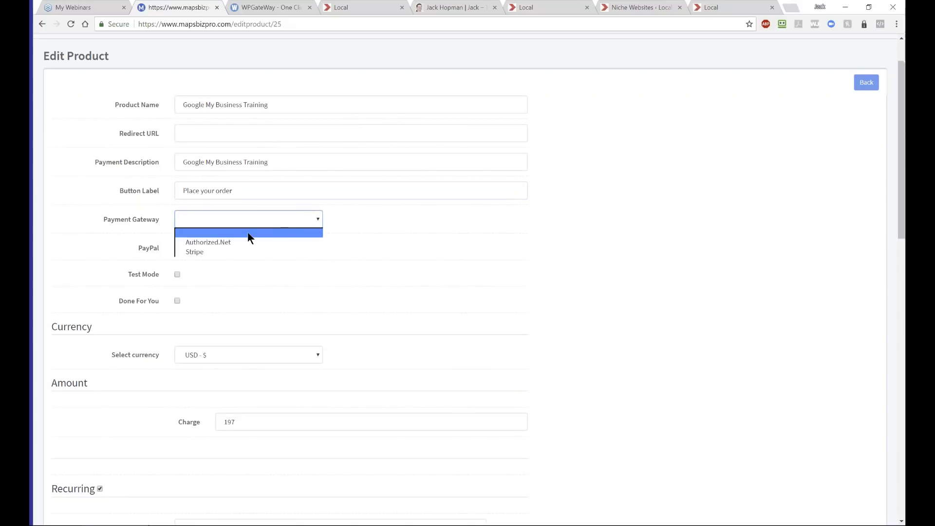
click(206, 250)
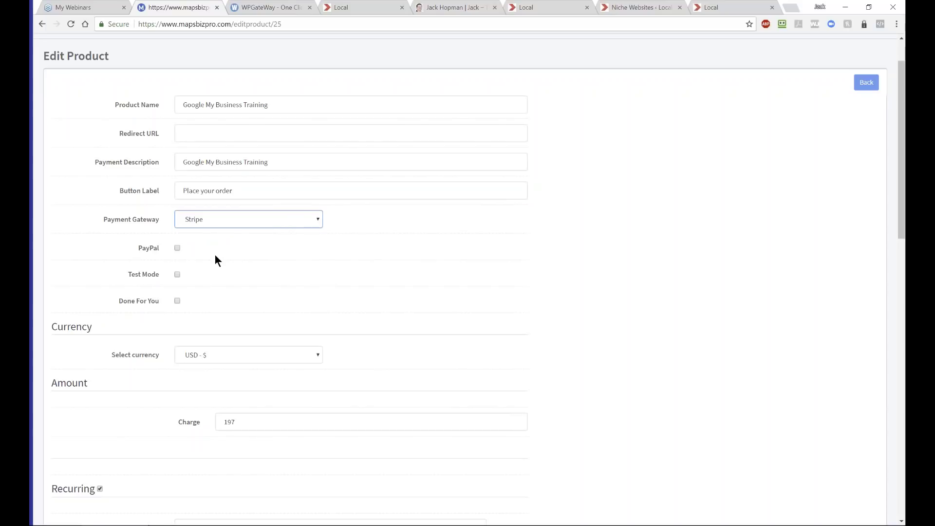
click(177, 248)
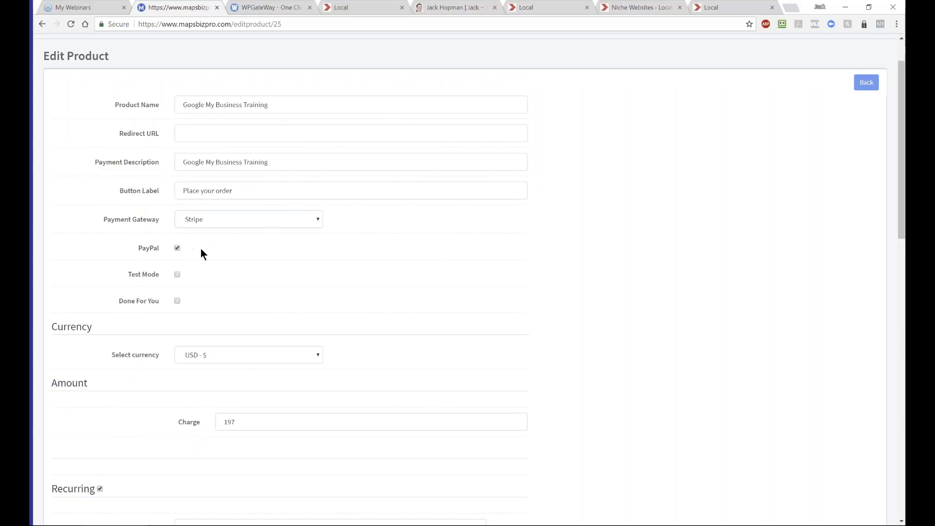
scroll(237, 258, down, 1)
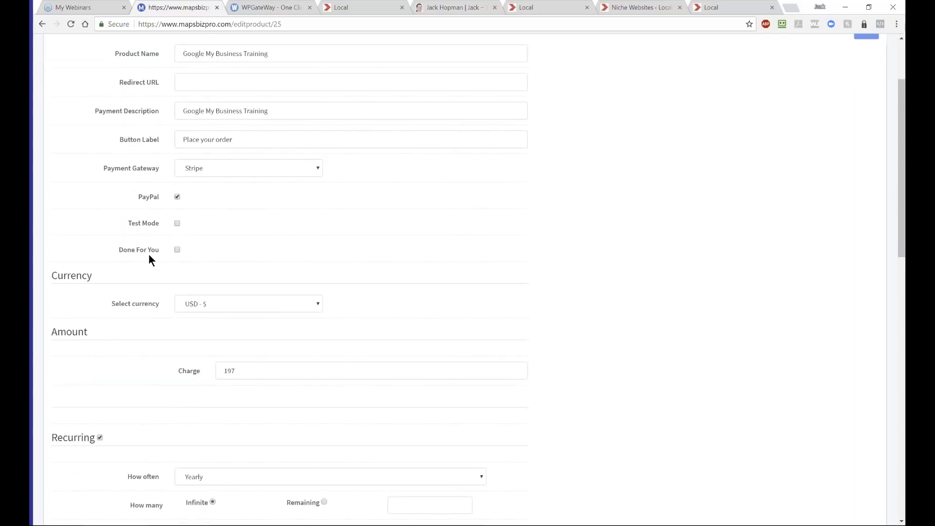
scroll(155, 255, down, 2)
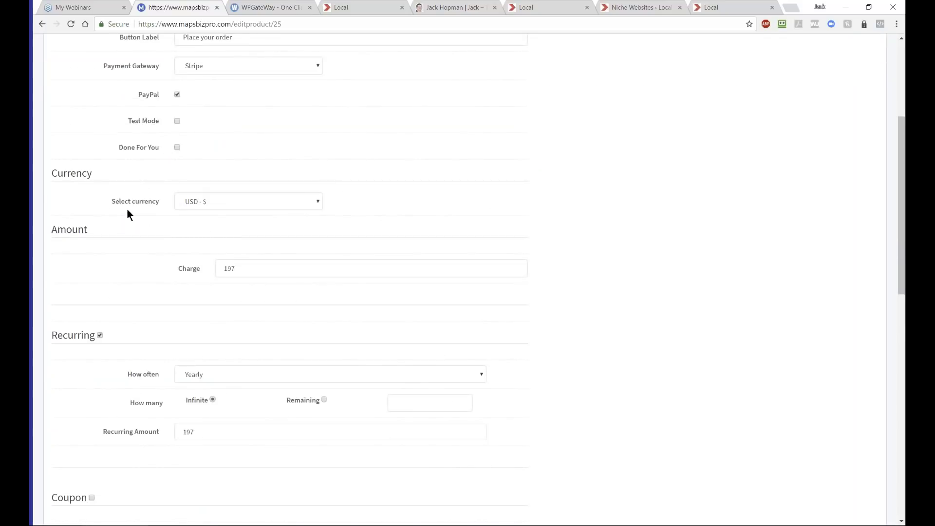
click(209, 200)
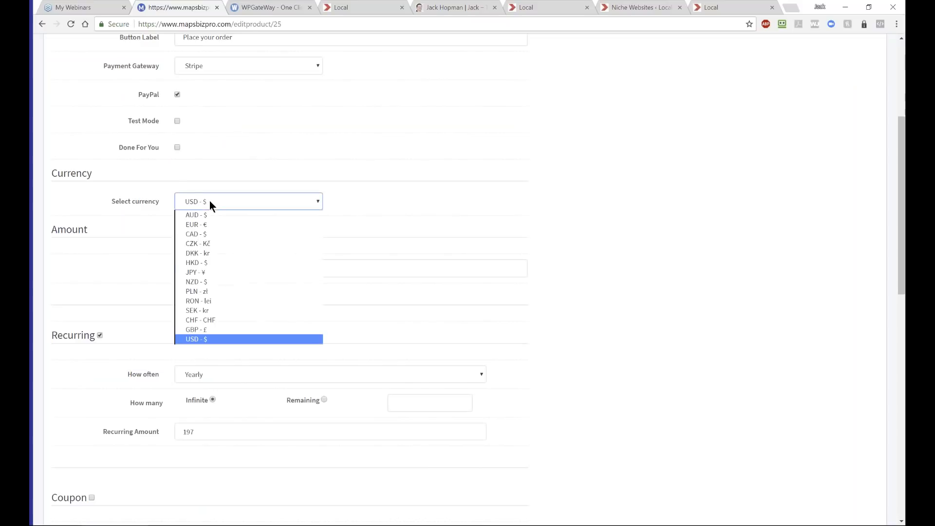
click(209, 340)
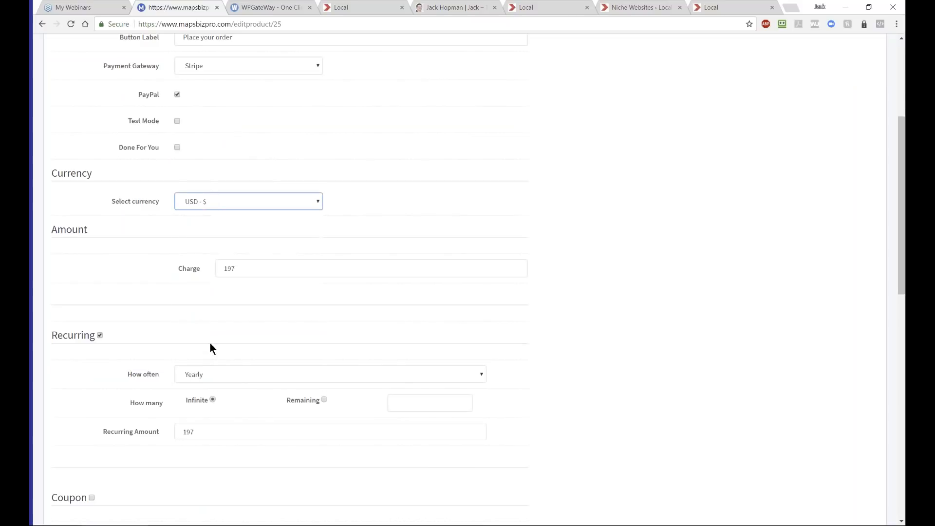
double_click(227, 269)
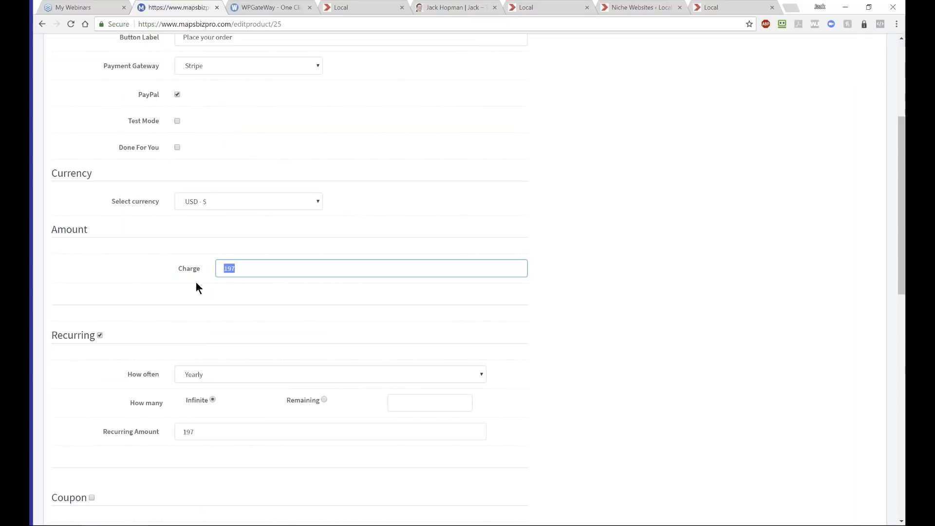
scroll(128, 296, down, 2)
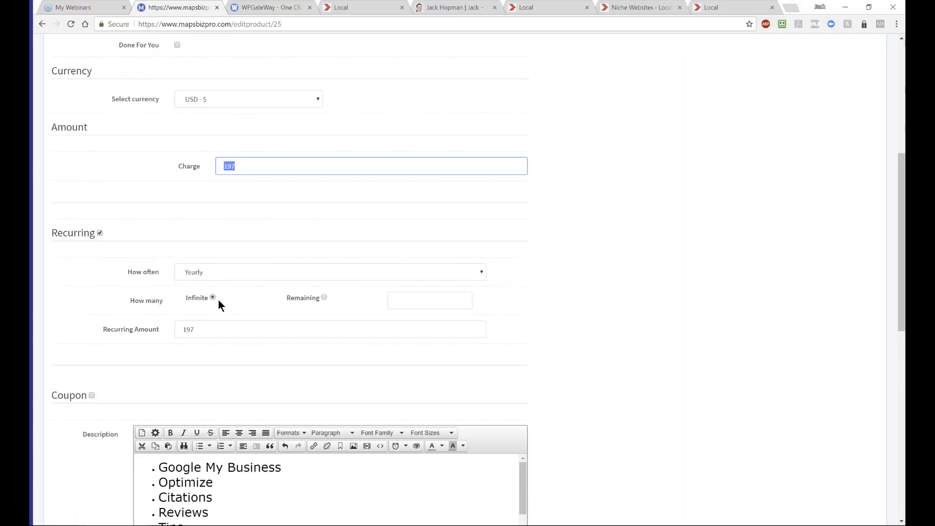
scroll(223, 301, down, 1)
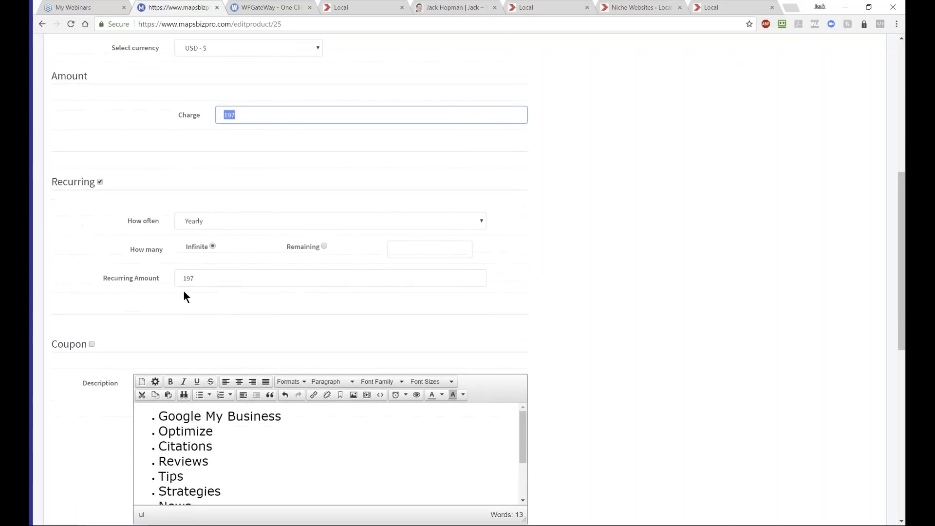
scroll(186, 286, down, 2)
scroll(218, 324, down, 2)
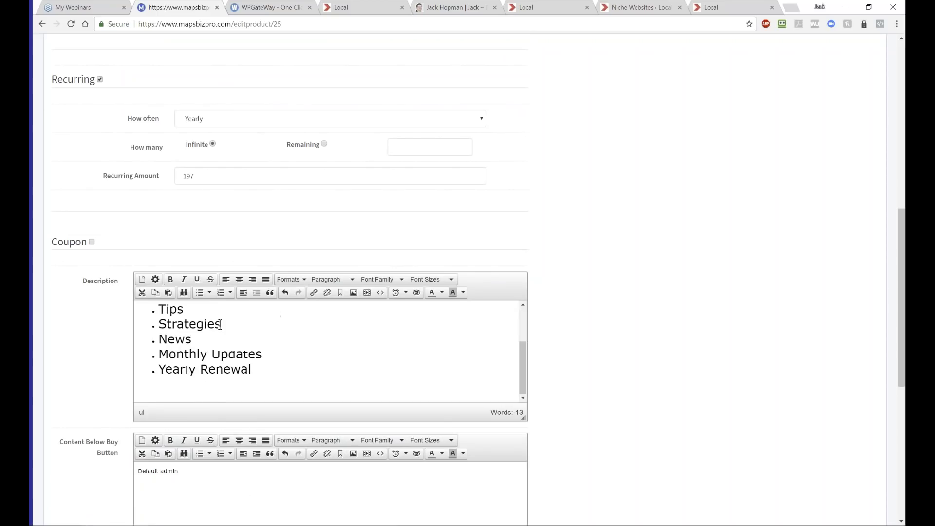
scroll(654, 334, down, 3)
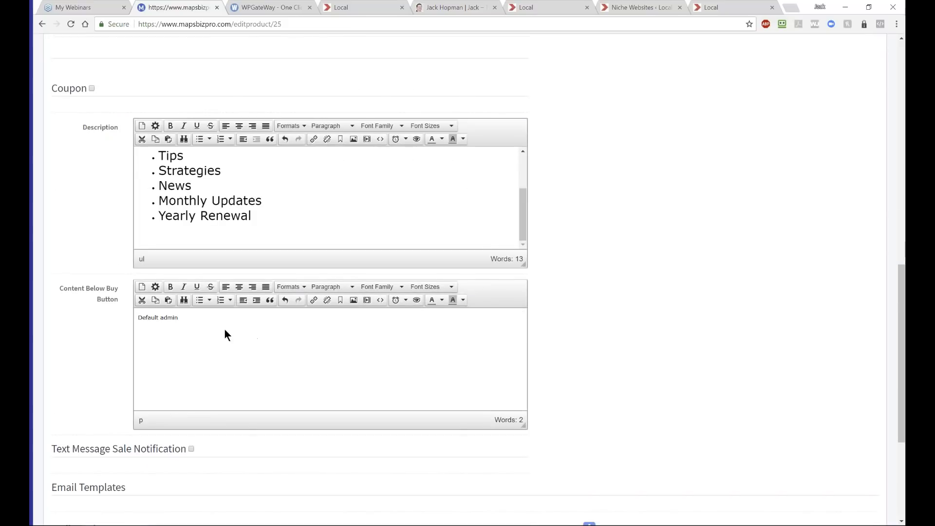
scroll(467, 355, down, 2)
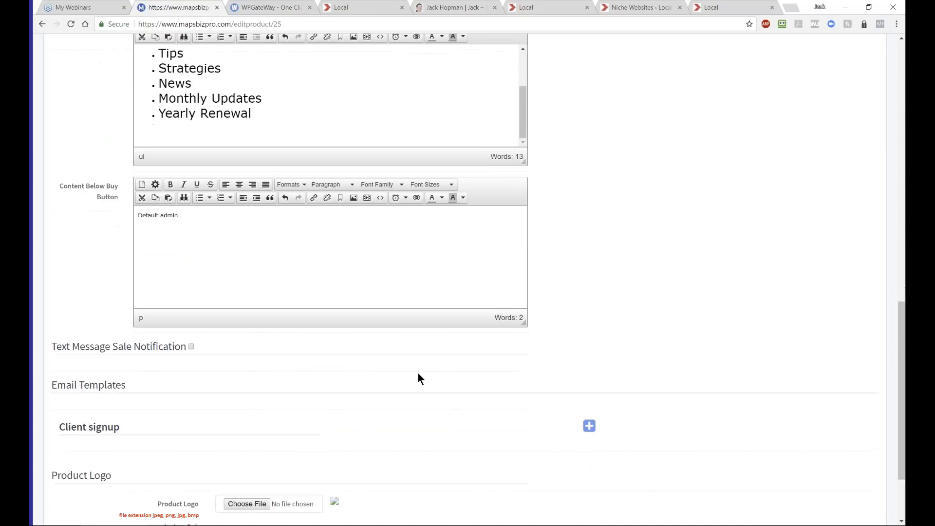
click(191, 346)
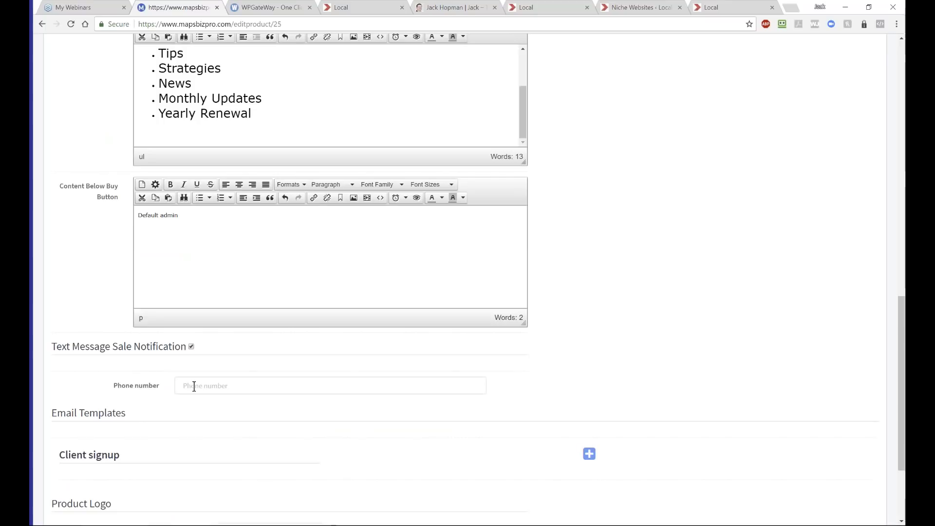
click(191, 346)
scroll(218, 351, down, 1)
scroll(219, 357, down, 2)
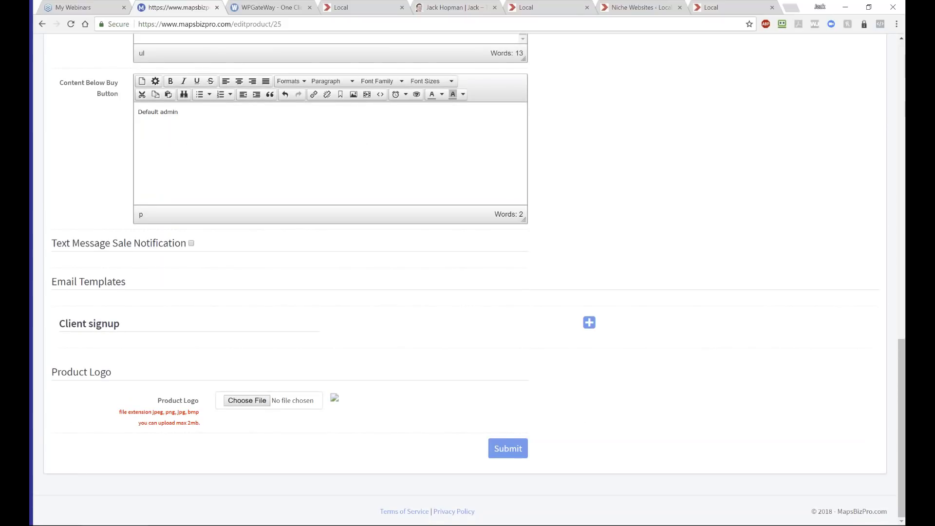
- Expand and collapse the client signup email template, then scroll through the Description and Content Below Buy Button editors
click(590, 323)
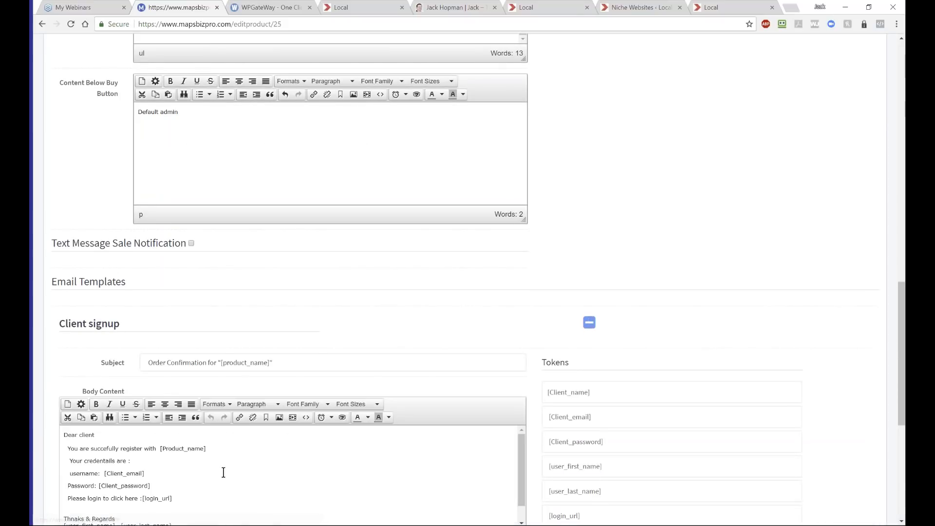
scroll(223, 472, down, 1)
scroll(681, 298, down, 3)
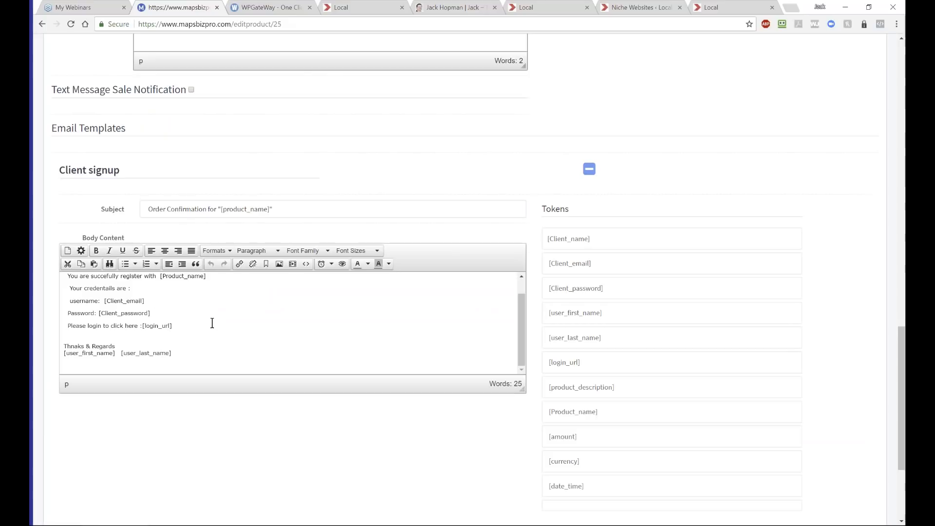
click(589, 169)
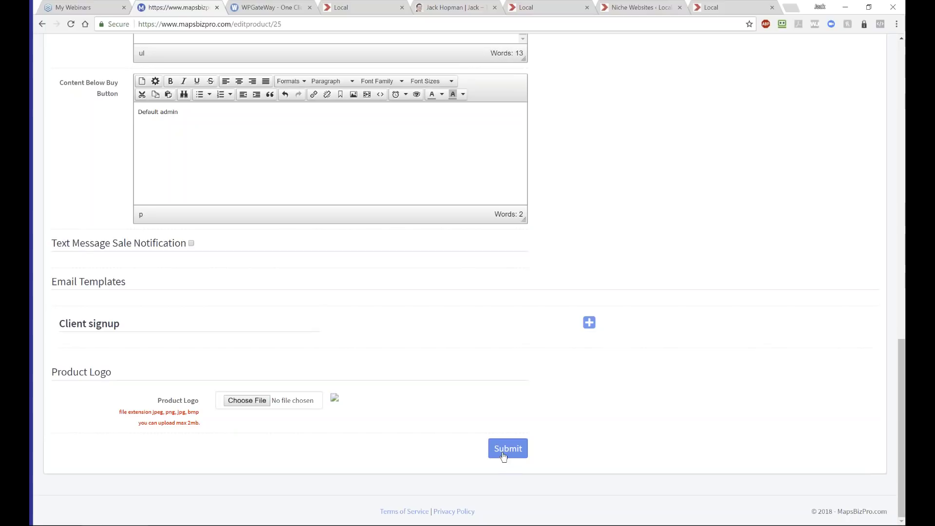
scroll(456, 408, up, 3)
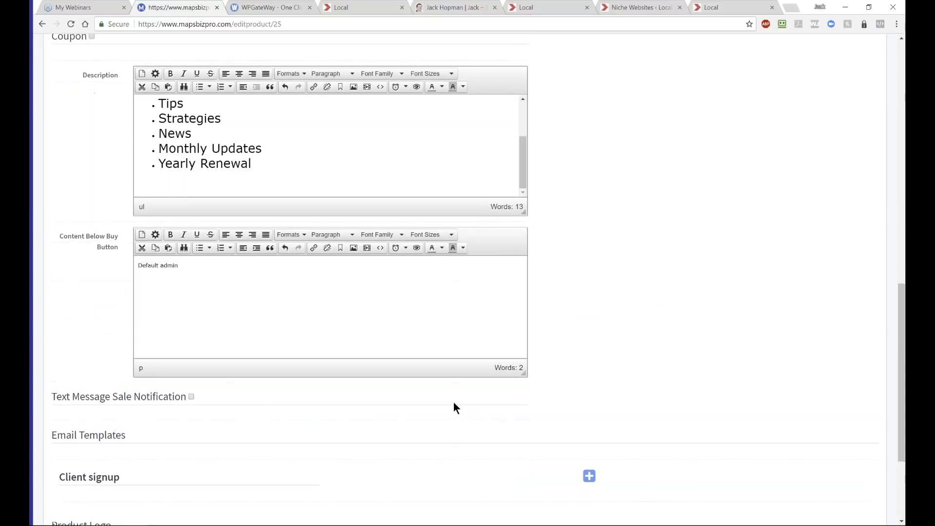
scroll(454, 403, down, 3)
scroll(446, 398, up, 3)
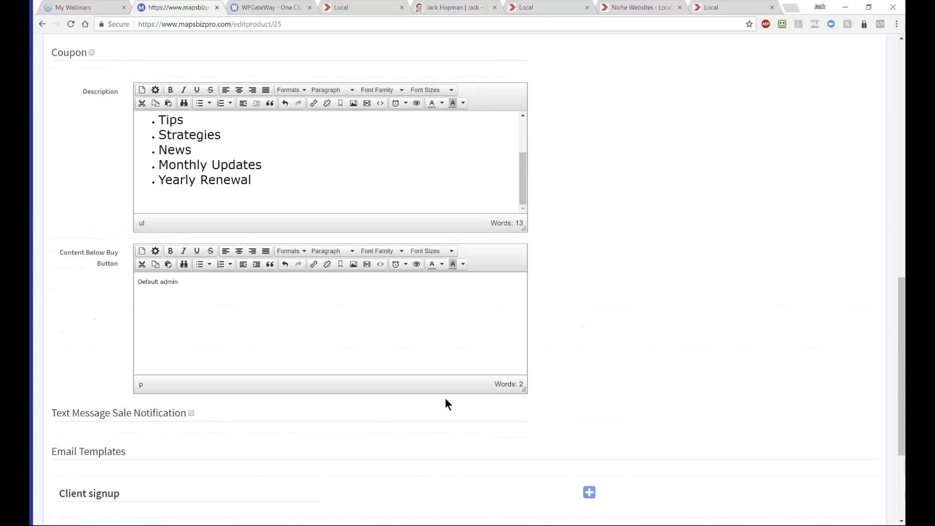
scroll(445, 398, down, 2)
scroll(446, 398, down, 1)
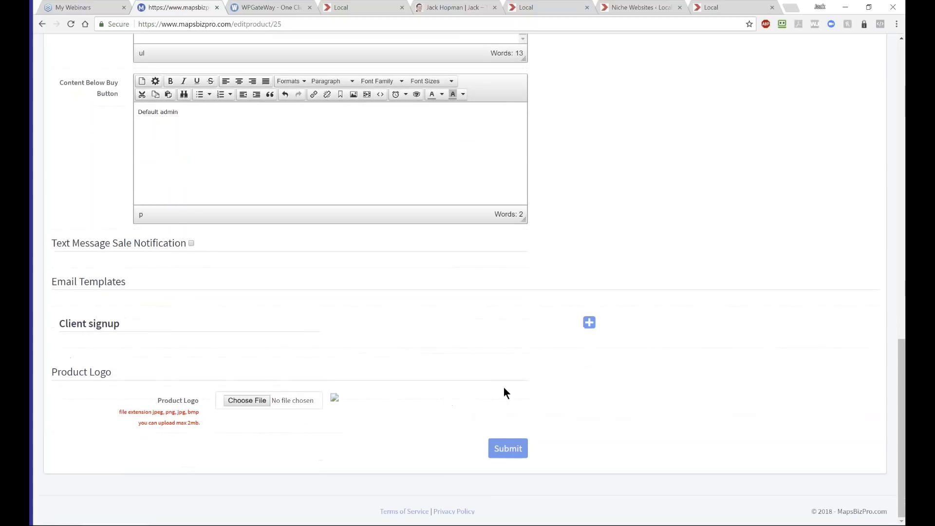
- Submit the product edits, copy its Product URL from the list, and switch to the demo site tab
click(499, 446)
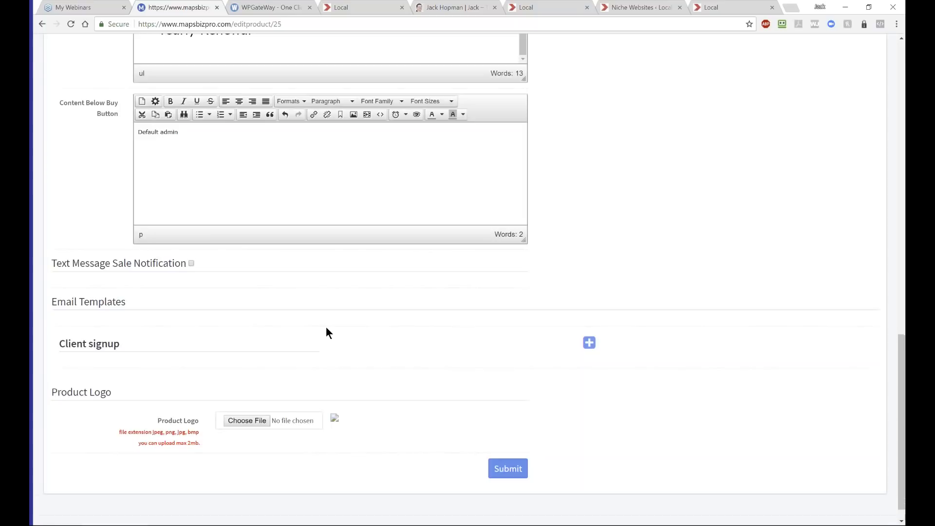
drag(366, 228, 218, 227)
key(ctrl+c)
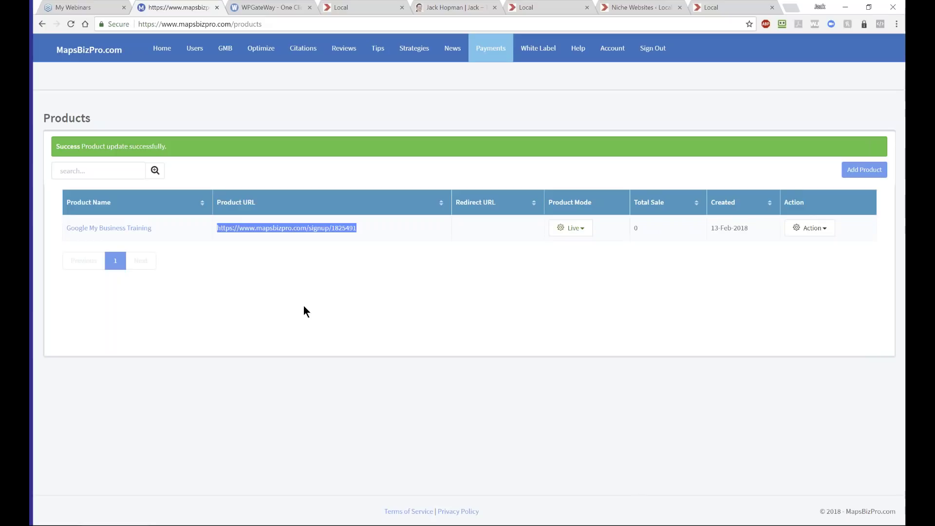
click(729, 10)
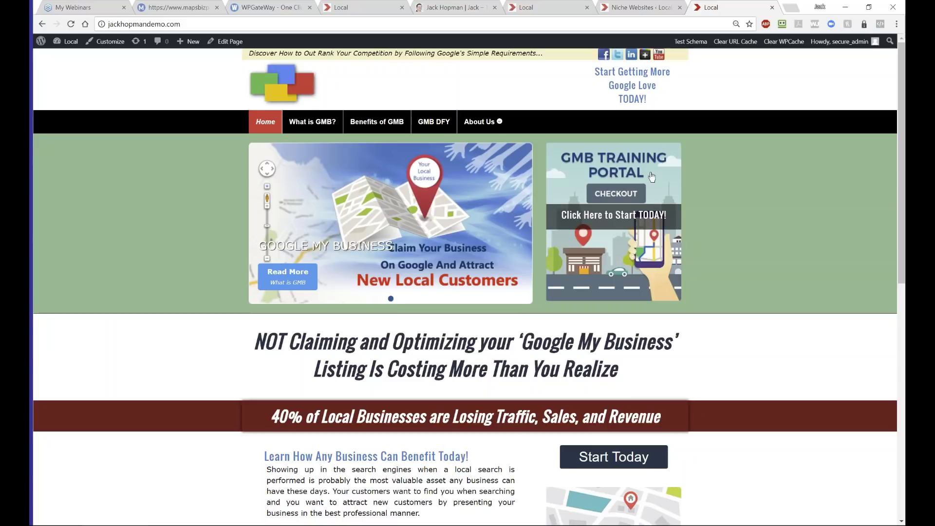
- Open Home — Front Page from the WordPress Pages list in the Custom Page Builder
click(651, 7)
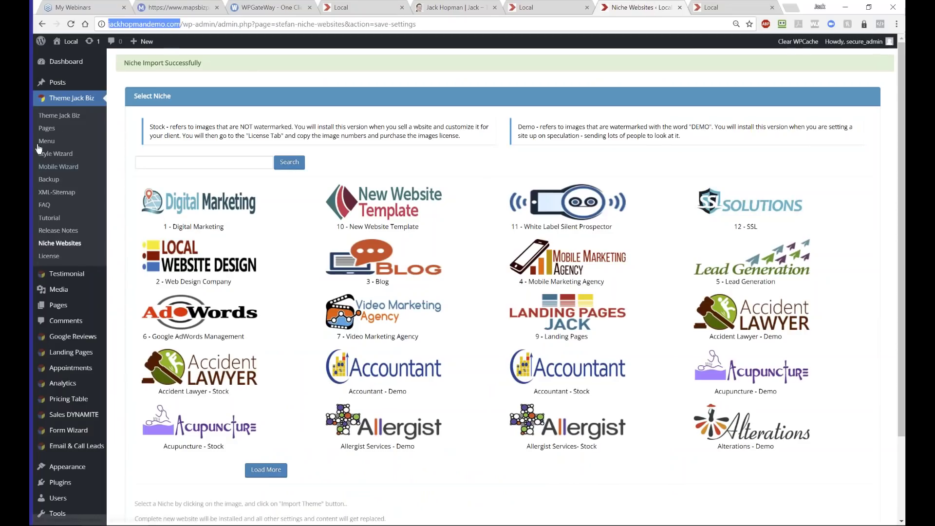
click(46, 128)
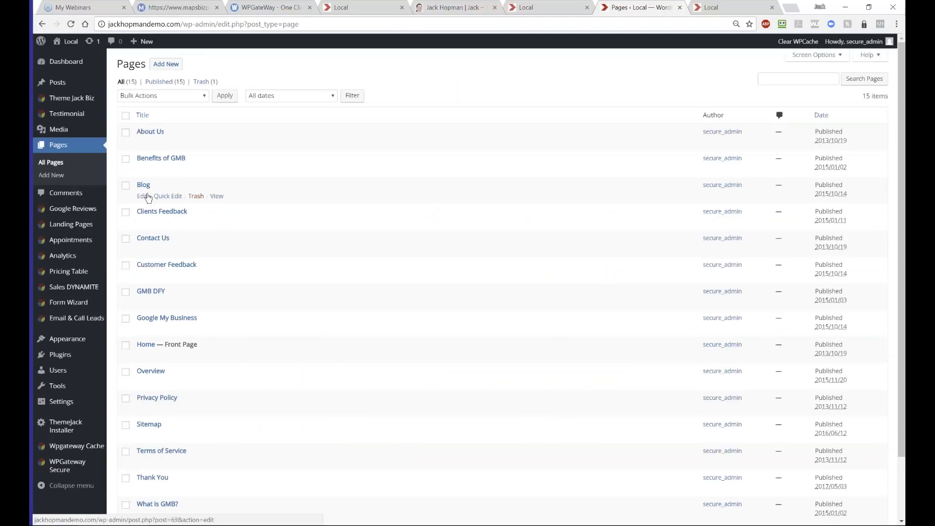
scroll(268, 255, down, 1)
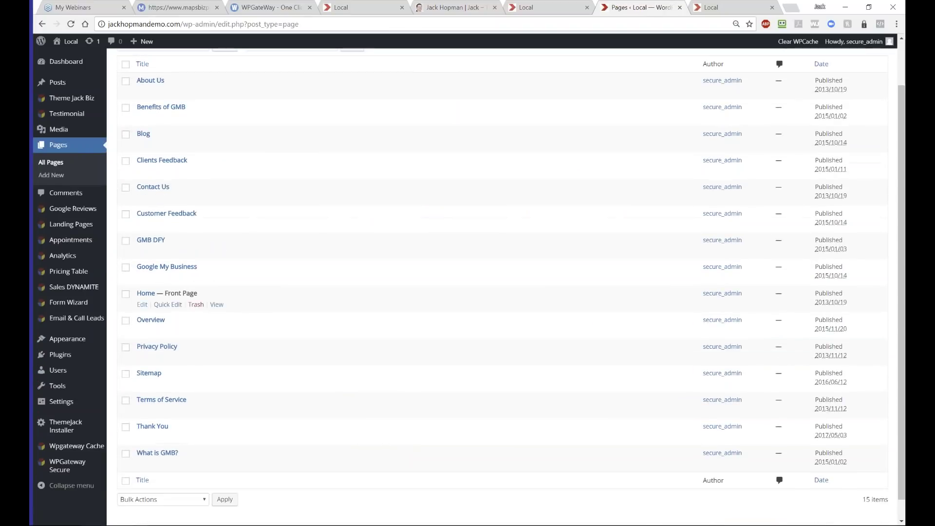
click(142, 305)
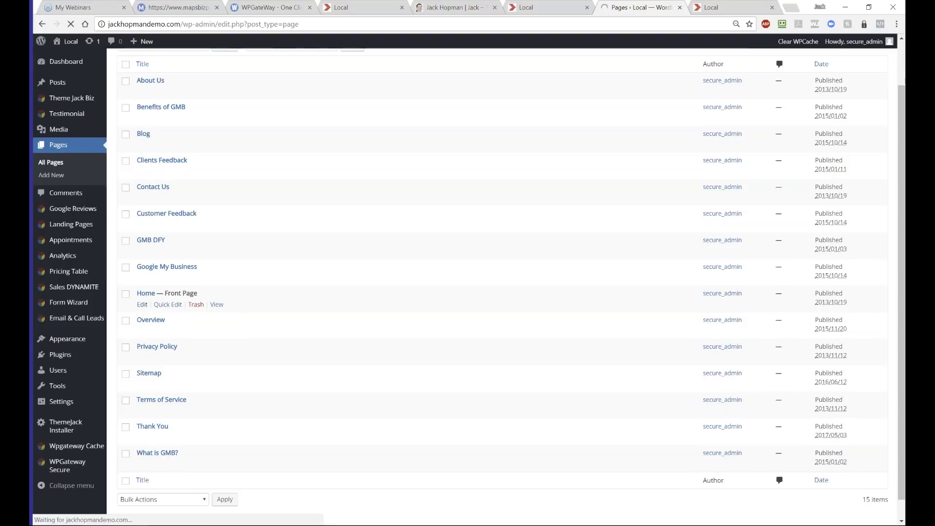
scroll(512, 214, down, 4)
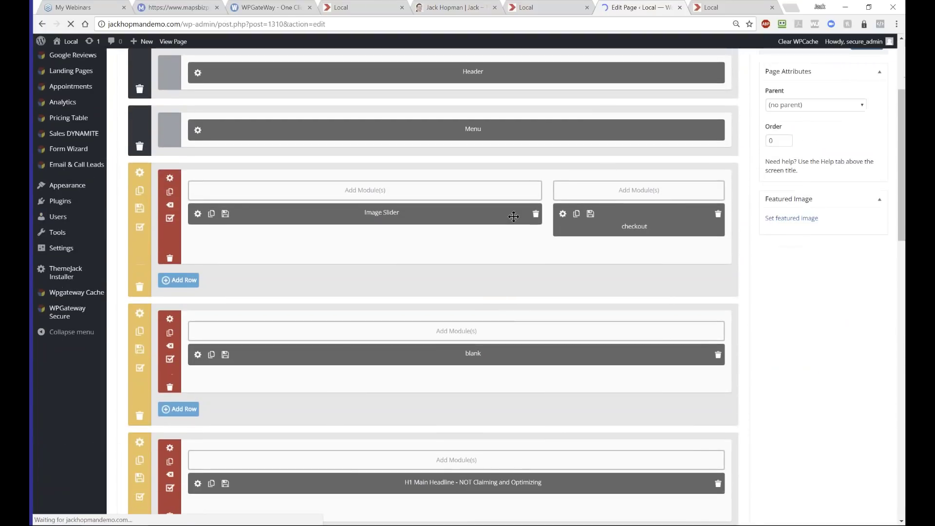
scroll(318, 305, down, 2)
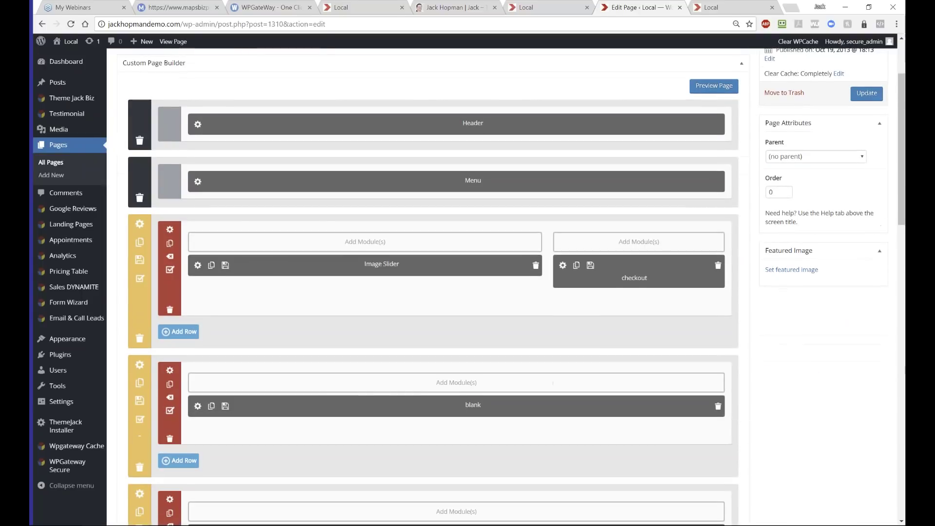
- Replace the checkout image's placeholder Link URL with the pasted signup URL, save, and update the Home page
click(563, 264)
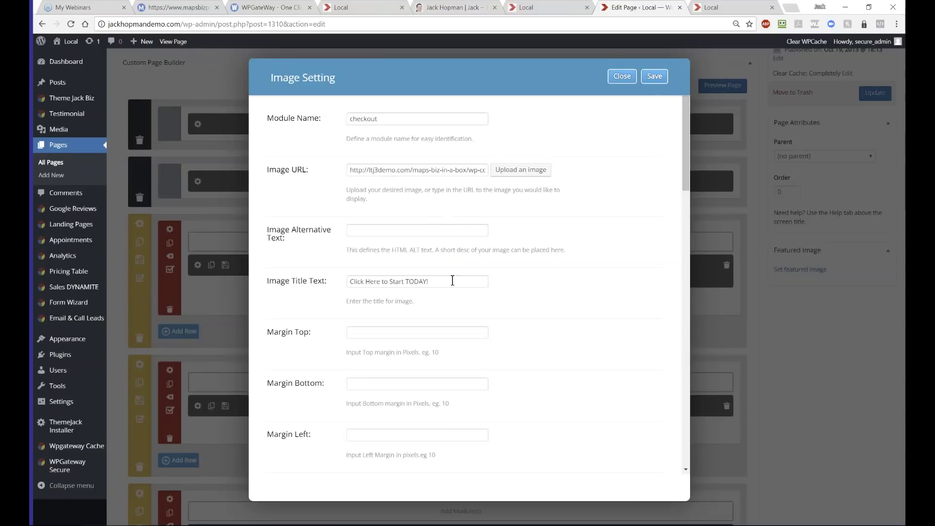
scroll(418, 267, down, 3)
scroll(418, 267, down, 1)
scroll(410, 297, down, 8)
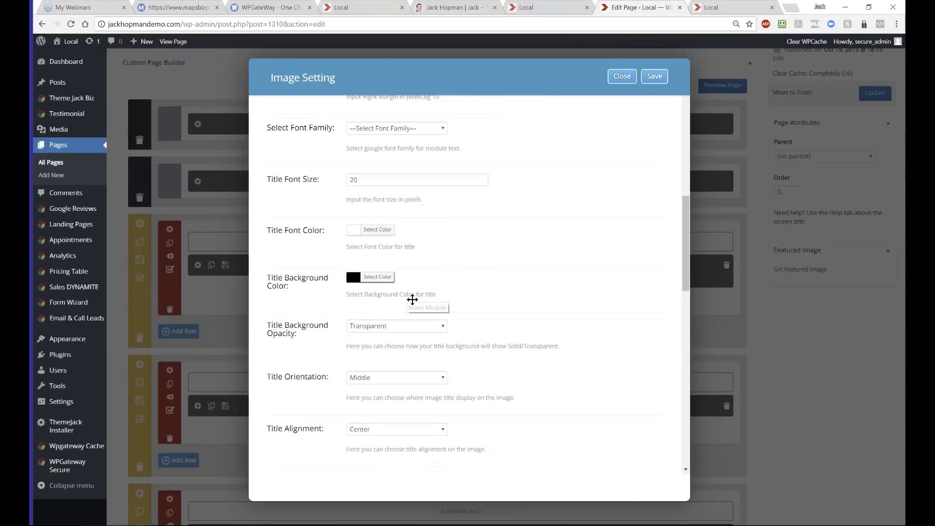
scroll(426, 336, down, 6)
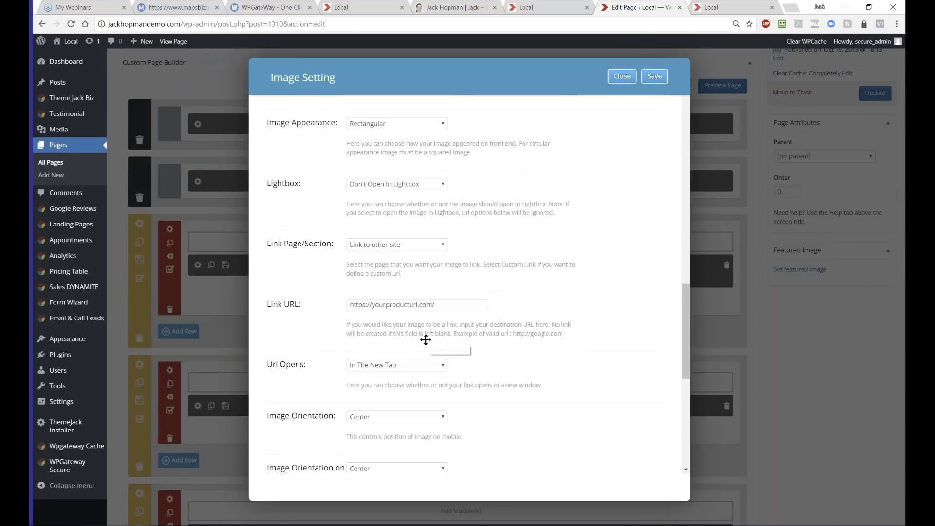
triple_click(390, 304)
key(ctrl+v)
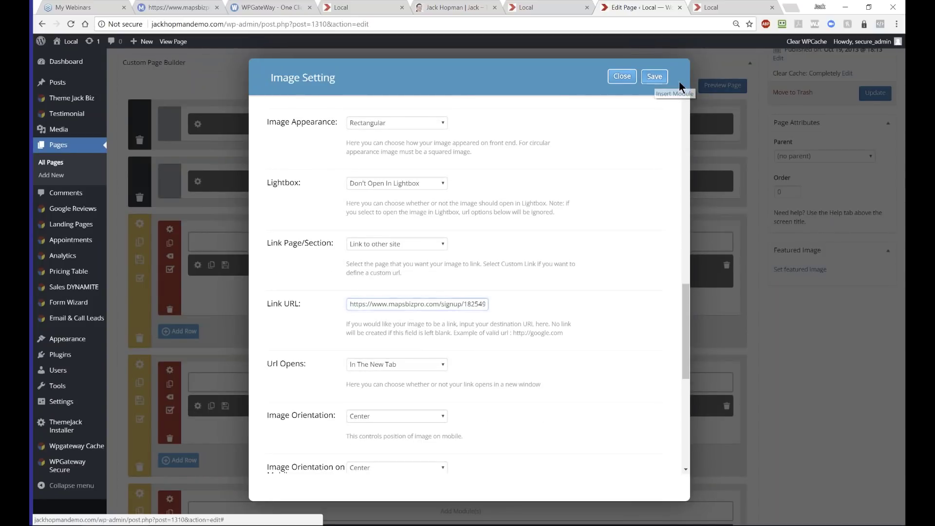
click(655, 77)
click(867, 93)
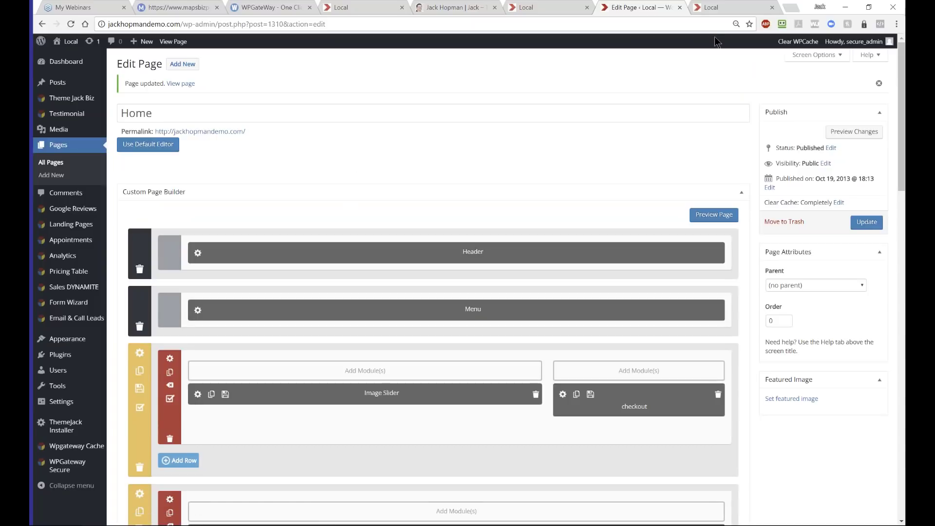
- Refresh the live home page with F5 and follow the Click Here to Start TODAY! checkout image
click(703, 6)
key(F5)
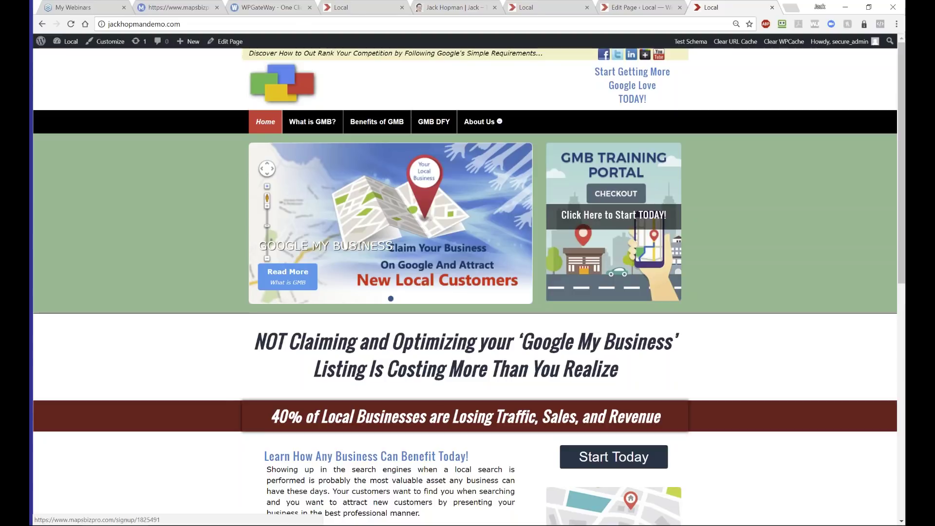
click(589, 219)
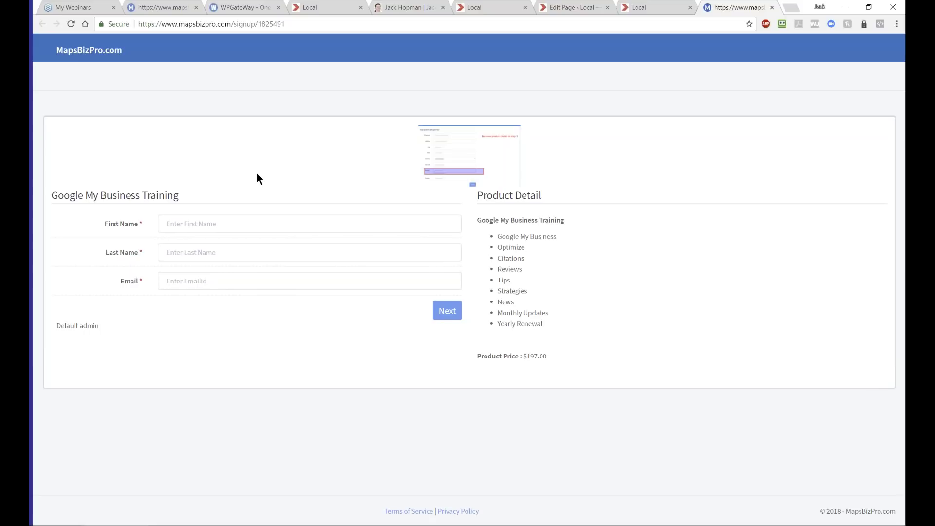
- Return to the MapsBizPro Products list tab
click(164, 8)
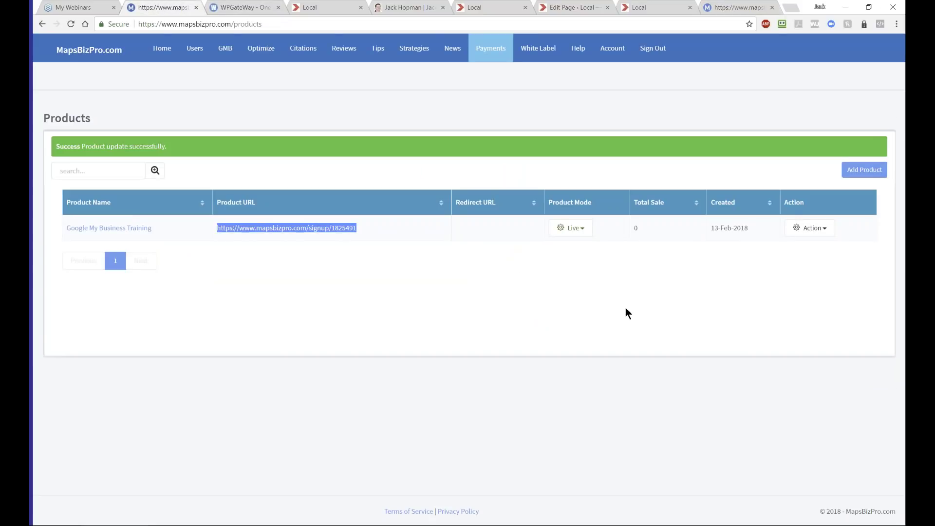
- Resubmit Google My Business Training with Test Mode on, then switch to the signup page tab
click(804, 234)
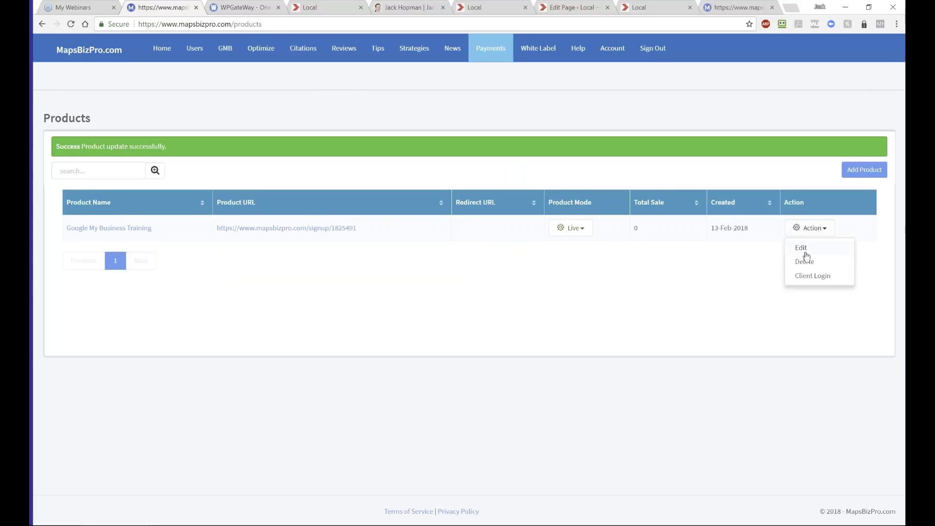
click(805, 250)
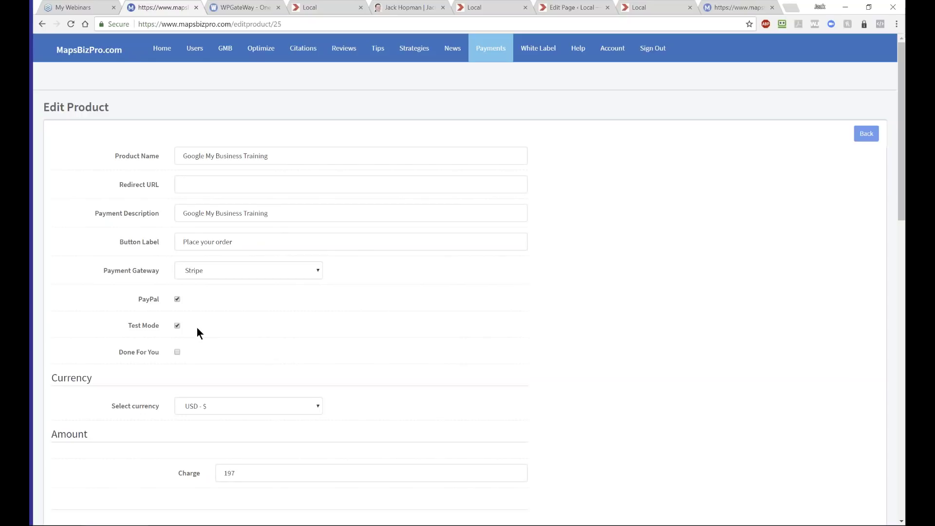
scroll(501, 320, down, 17)
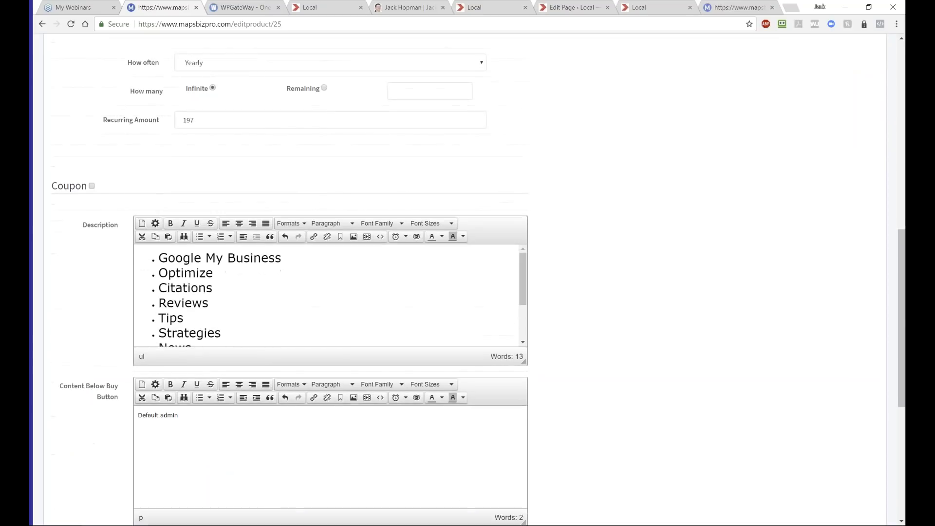
click(510, 448)
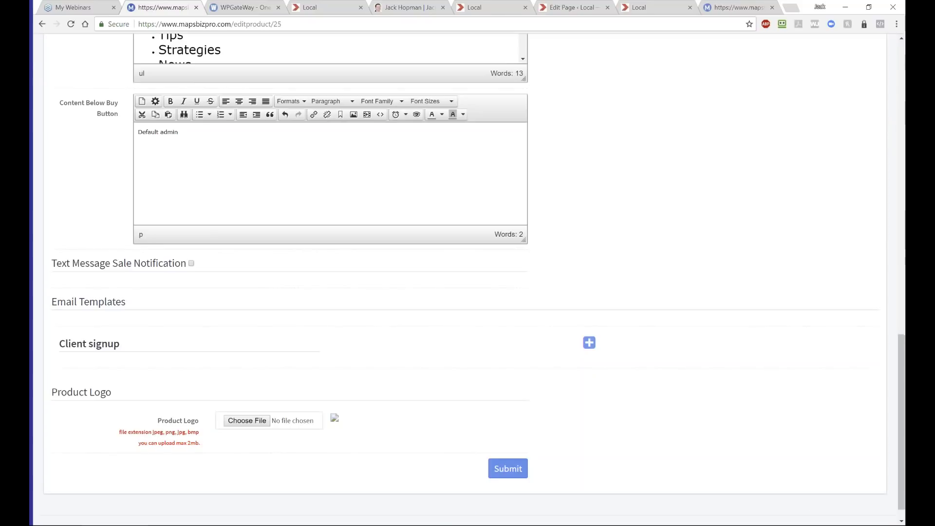
click(728, 8)
- Reload the signup page so it shows 'Product in Testing mode' at $0.57, then return to Products
click(772, 8)
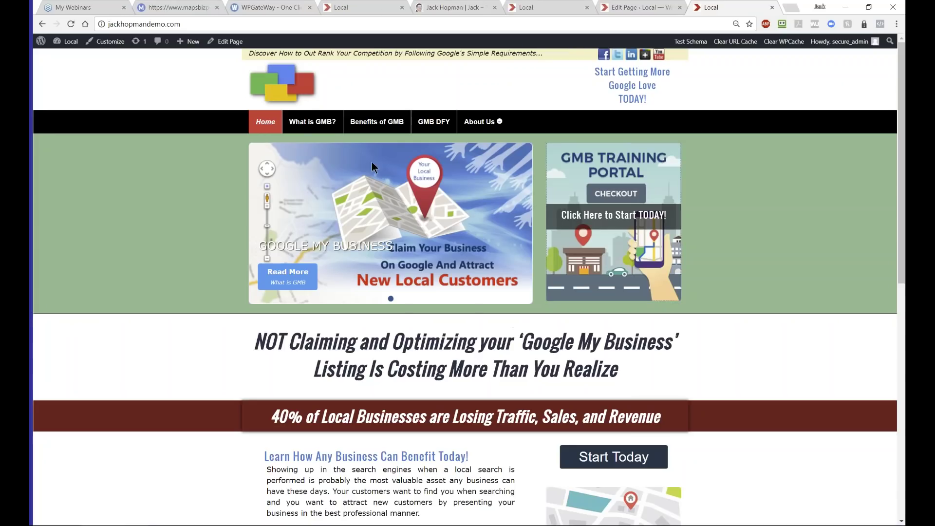
key(ctrl+shift+t)
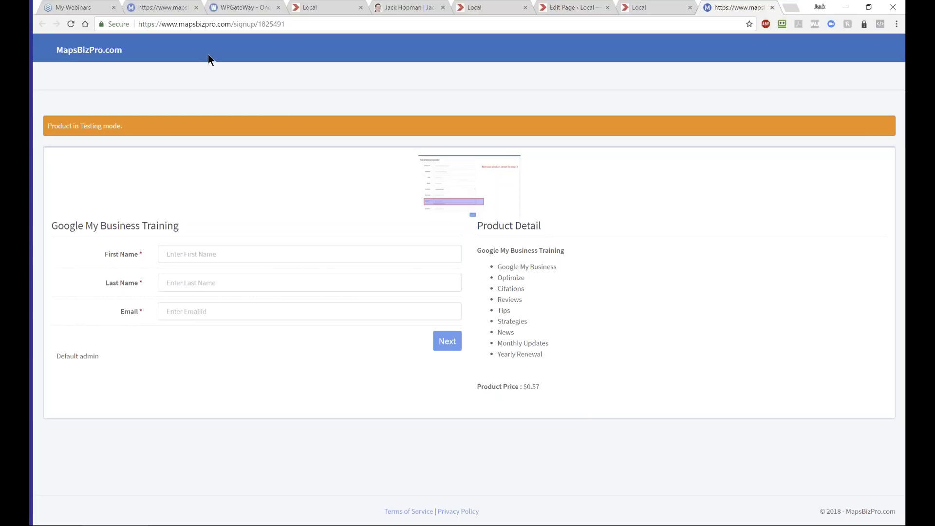
key(ctrl+2)
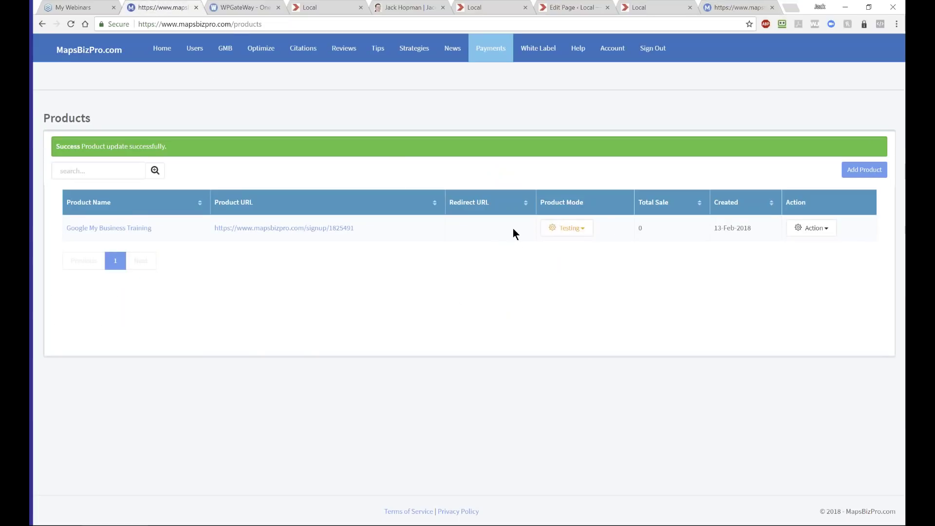
- Switch Google My Business Training from Testing to Live mode, then go to jackwebinar101.com
click(565, 228)
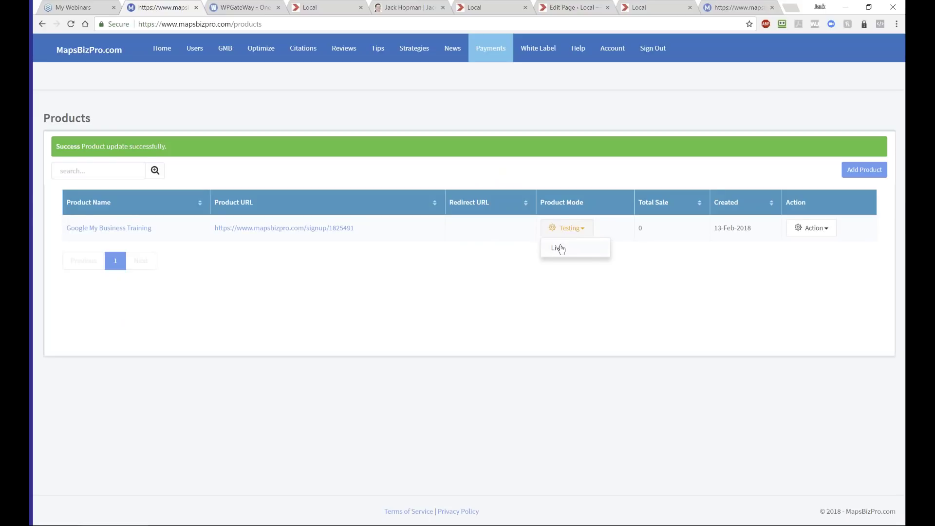
click(558, 248)
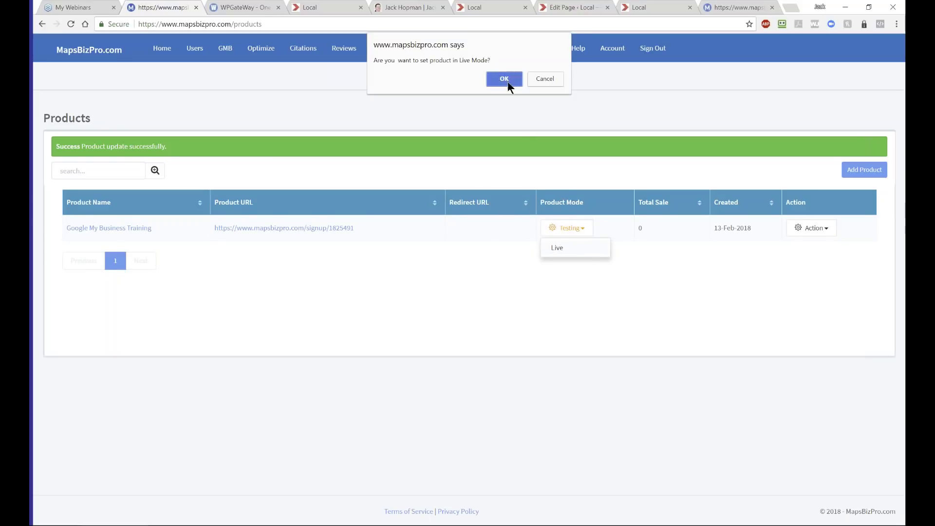
click(504, 79)
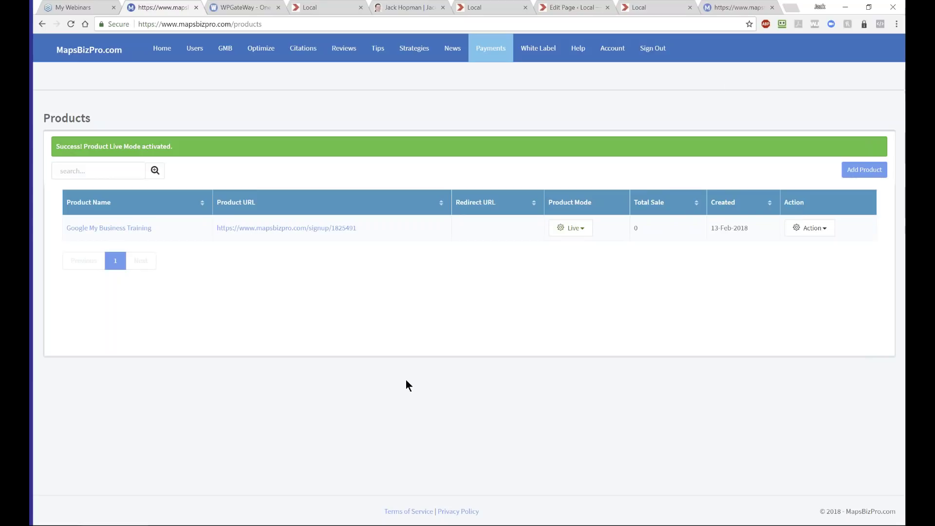
click(512, 7)
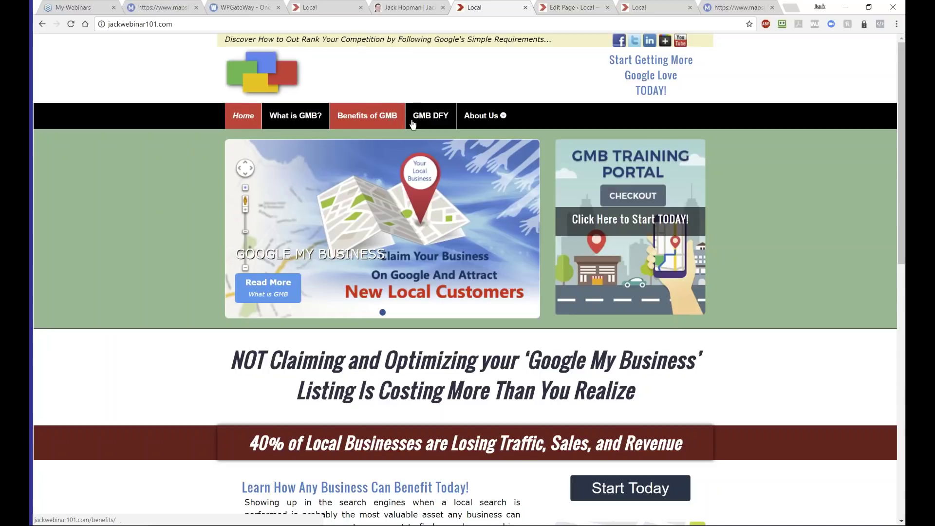
- View the GMB DFY page's $197/mo Done For You offer, then return to MapsBizPro Products
click(419, 123)
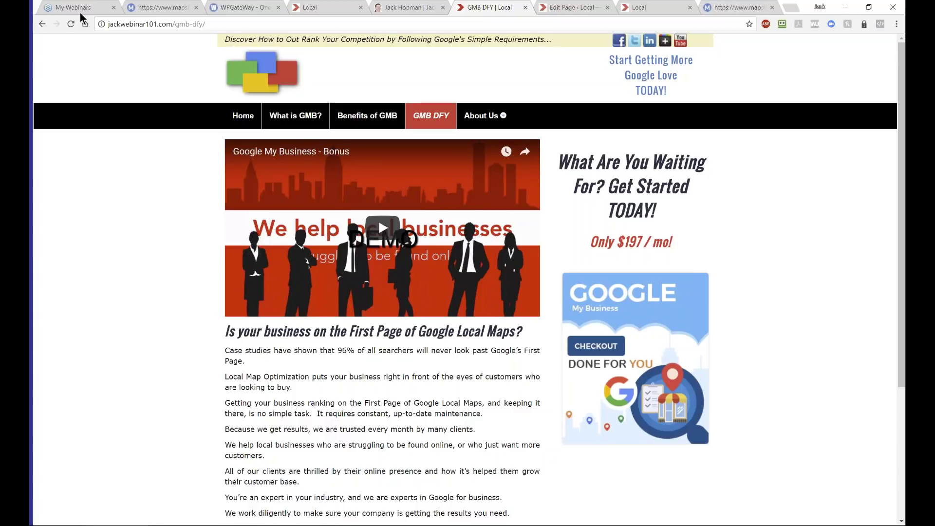
click(154, 8)
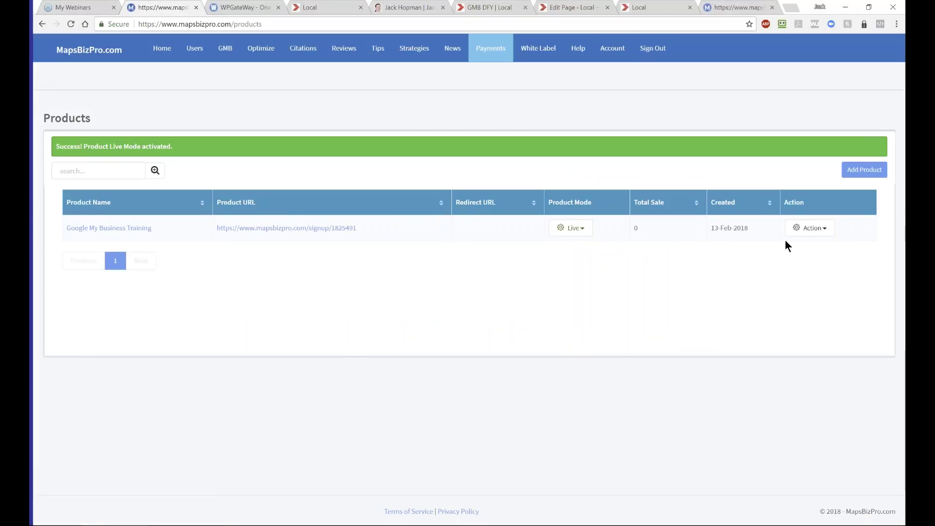
- Add a new product named 'Google My Business DFY'
click(799, 233)
click(649, 268)
click(846, 176)
click(229, 156)
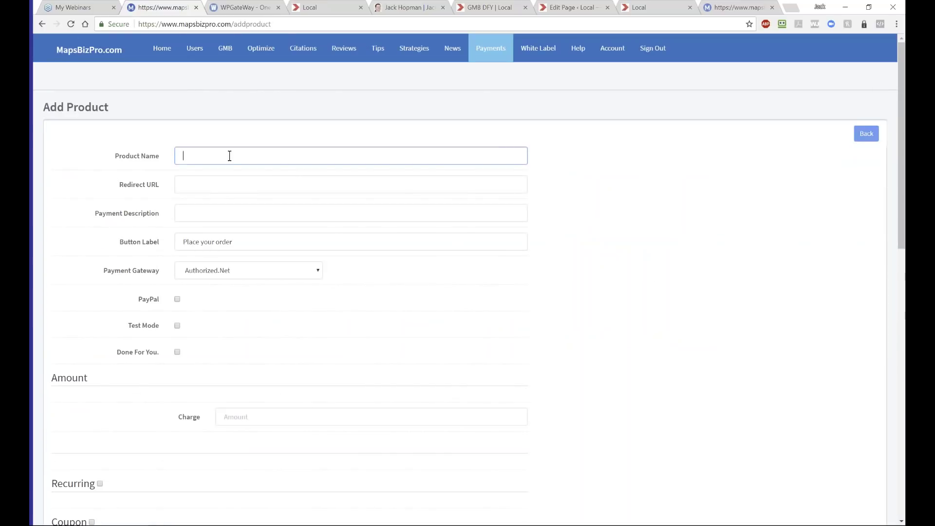
text(Google My Business DF)
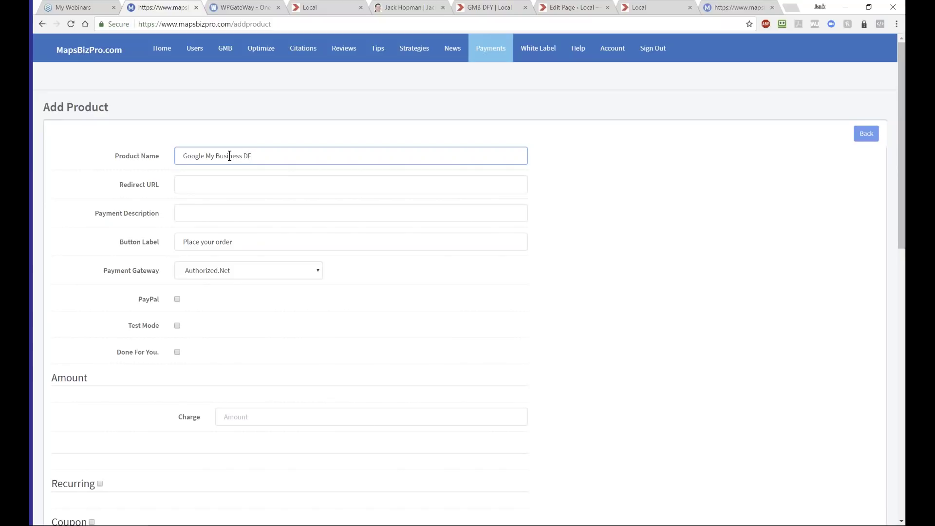
text(Y)
- Copy the product name into the Payment Description field
click(202, 219)
triple_click(209, 154)
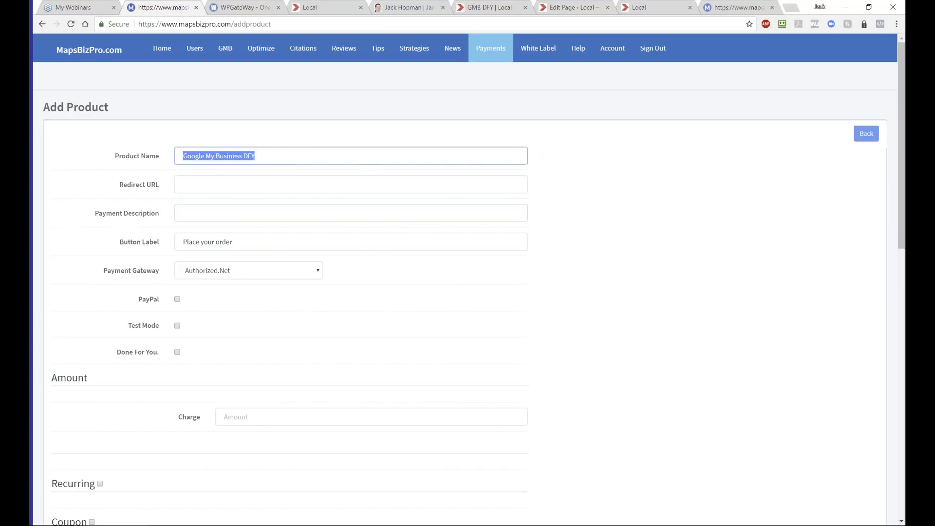
key(ctrl+c)
click(188, 213)
key(ctrl+v)
- Choose Stripe as the payment gateway and enable PayPal and Done For You
scroll(234, 273, down, 1)
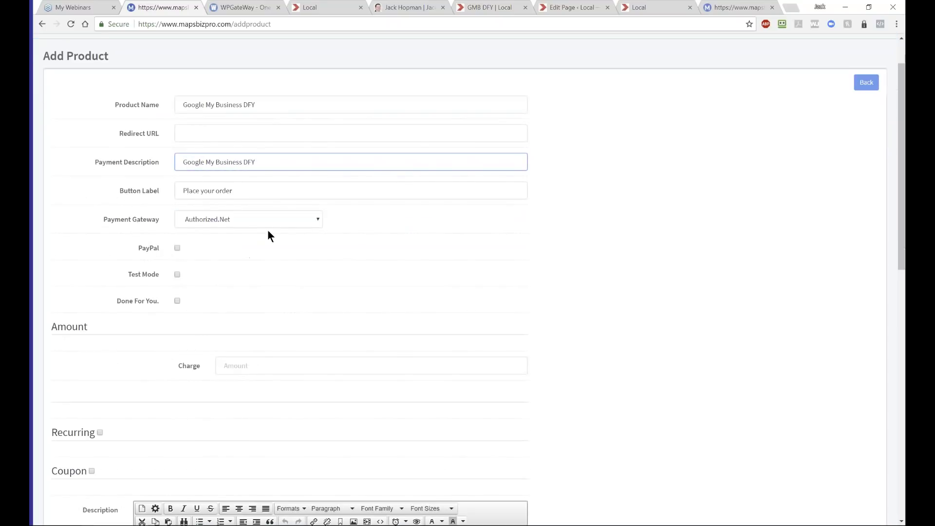
click(289, 214)
click(211, 242)
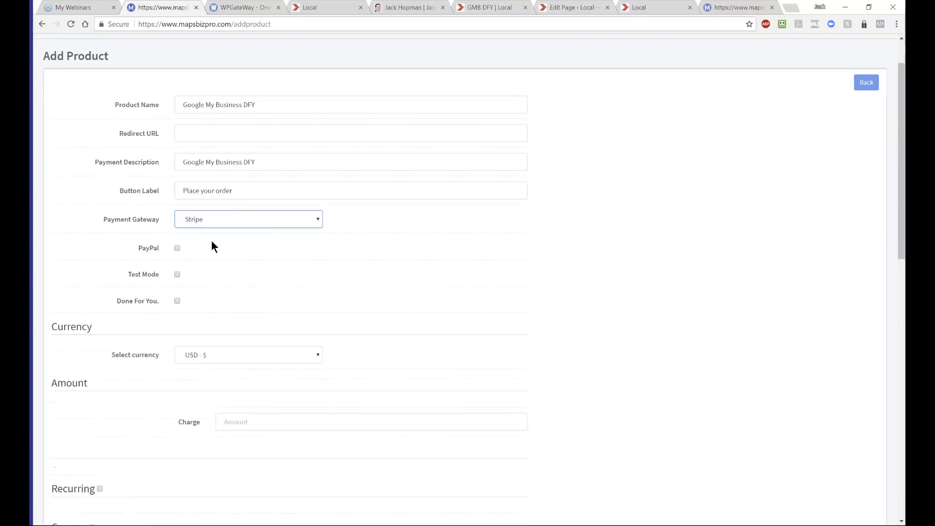
click(177, 247)
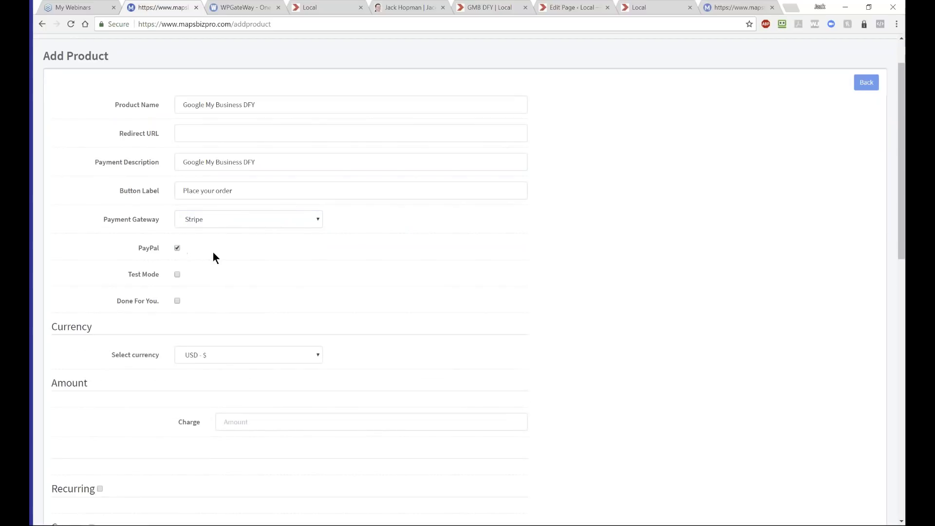
scroll(214, 258, down, 1)
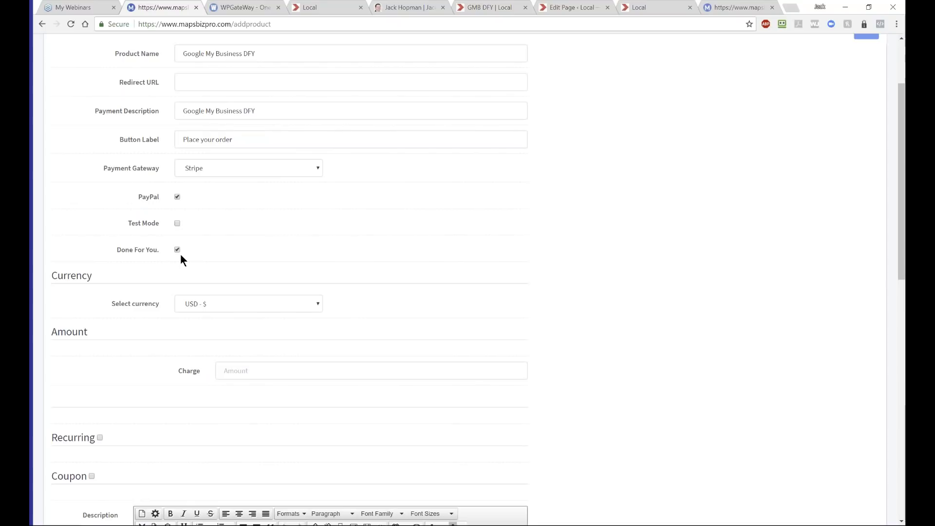
scroll(181, 254, down, 2)
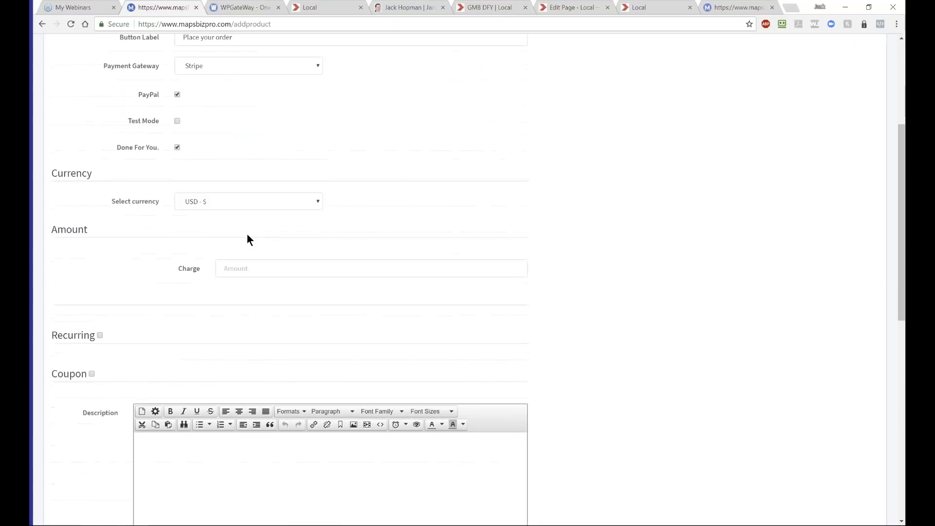
- Enter the charge amount and turn on Monthly recurring billing with infinite payments
click(244, 265)
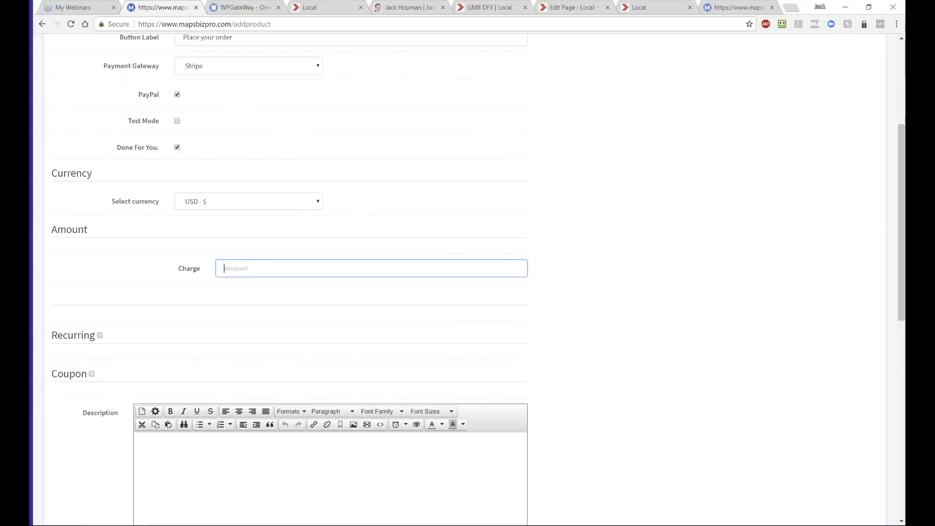
text(97)
click(100, 336)
click(217, 376)
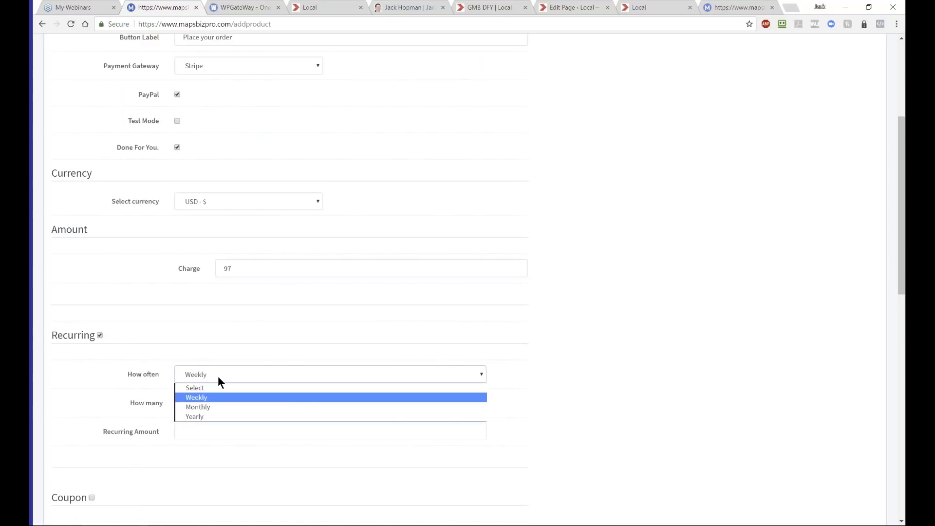
click(207, 408)
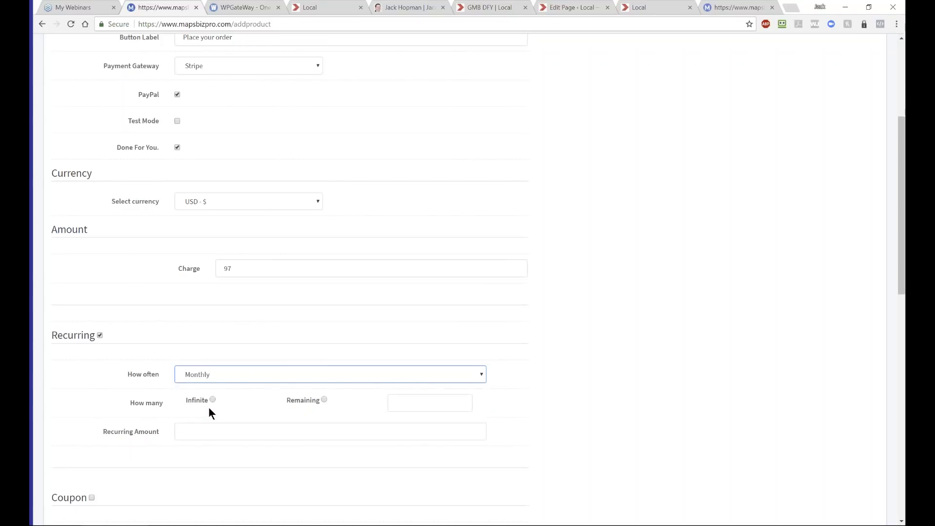
scroll(104, 391, down, 2)
click(206, 298)
- Set the recurring amount to 97 and correct the charge to 197
click(191, 332)
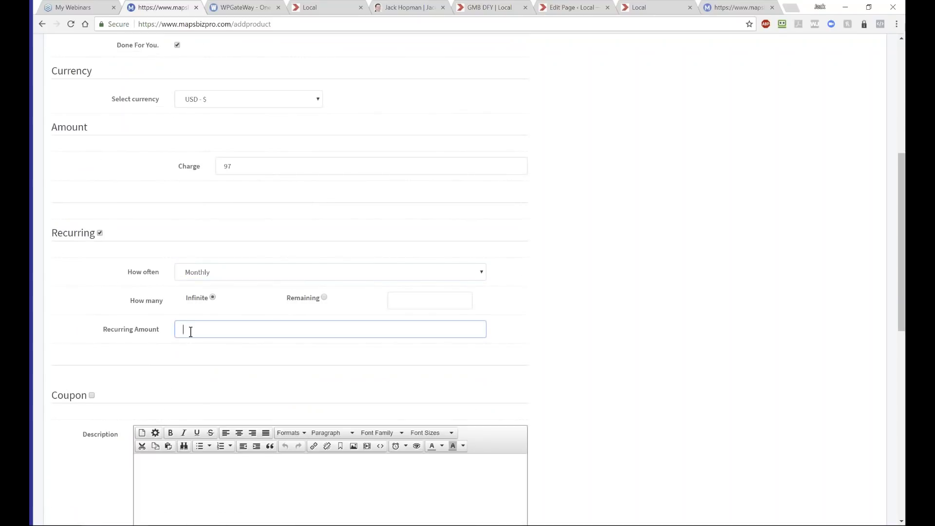
text(7)
scroll(192, 332, up, 2)
click(255, 272)
text(1)
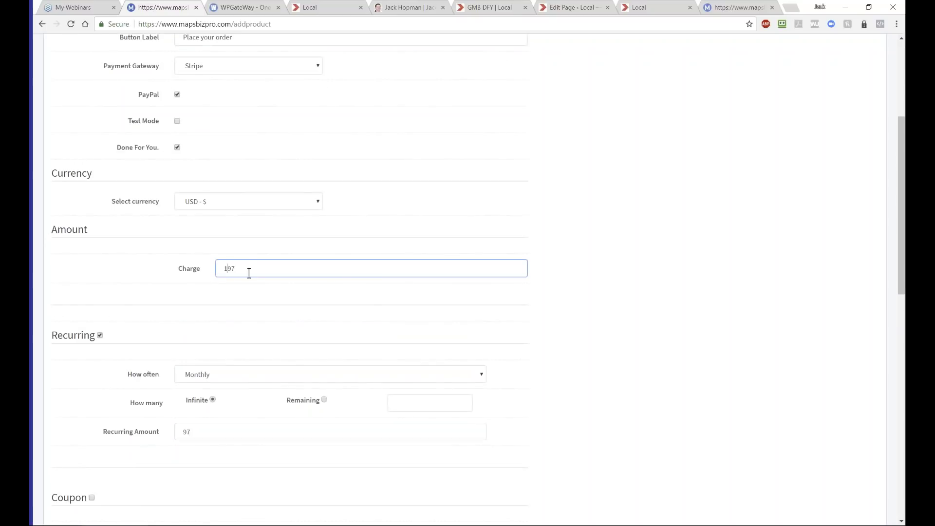
scroll(178, 322, down, 2)
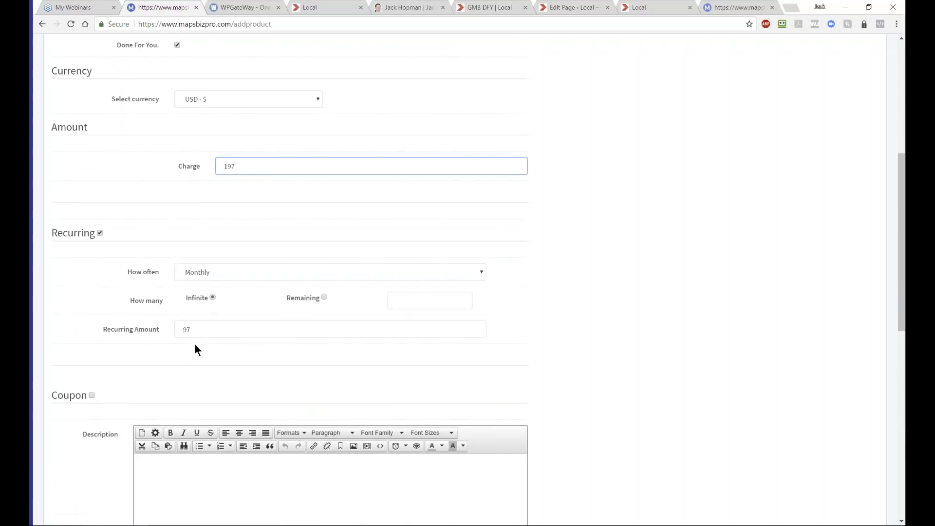
scroll(195, 346, down, 2)
- Describe it as 'Done For You Google My Business' and select the new product's signup URL
click(171, 377)
text(Done)
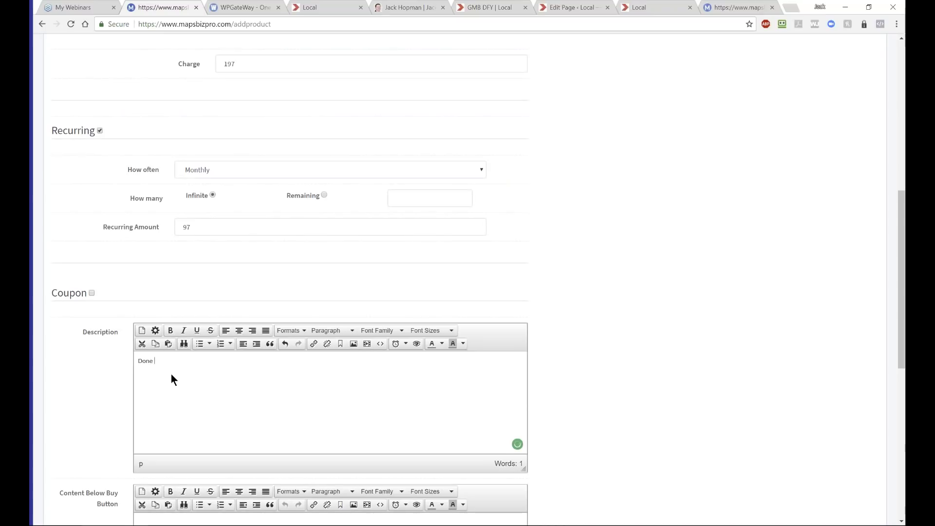
text( For You Google My Business)
scroll(171, 375, down, 5)
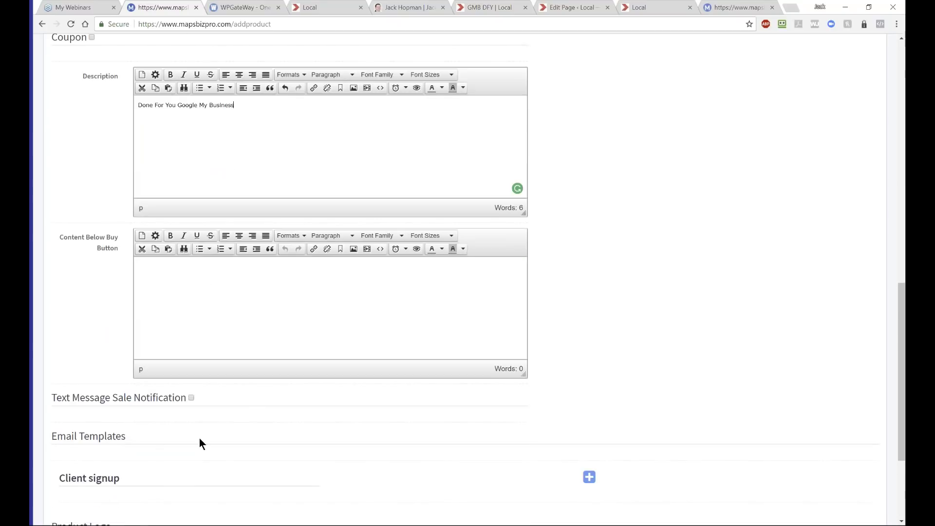
scroll(207, 435, down, 2)
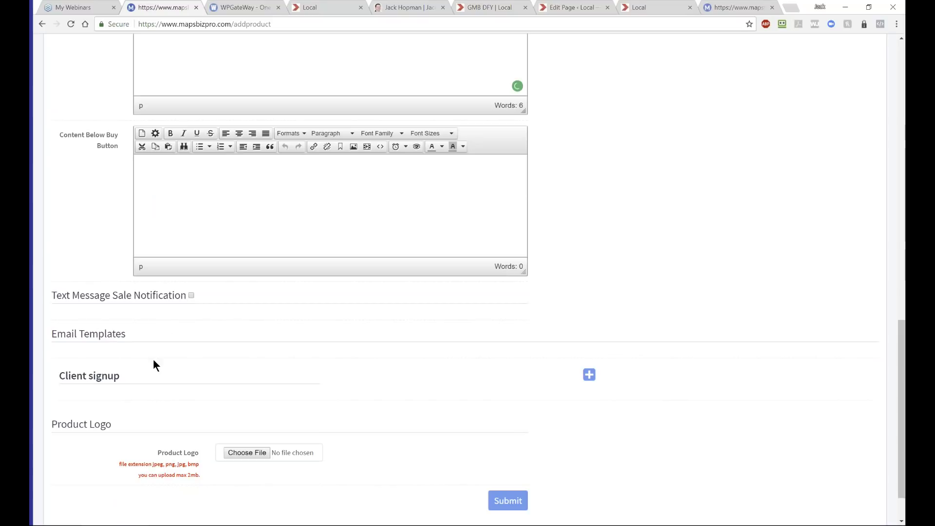
scroll(197, 359, down, 1)
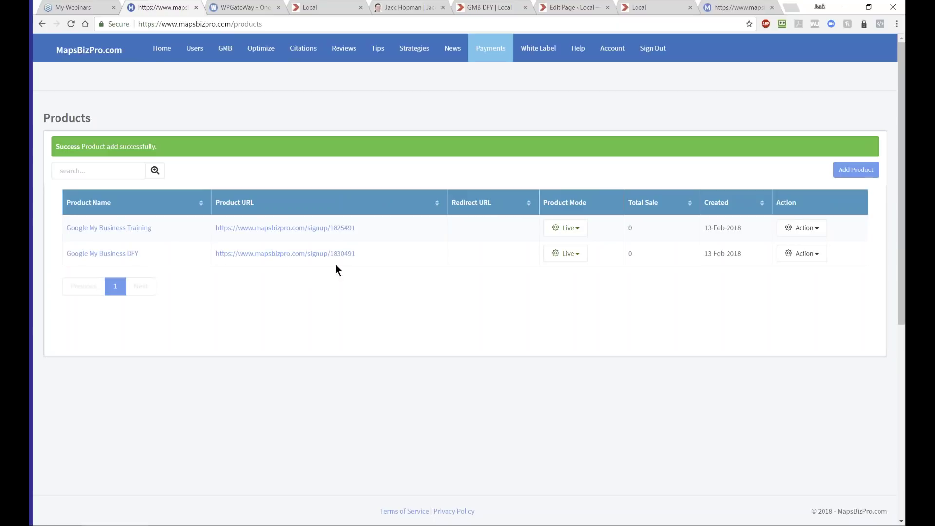
drag(362, 254, 214, 256)
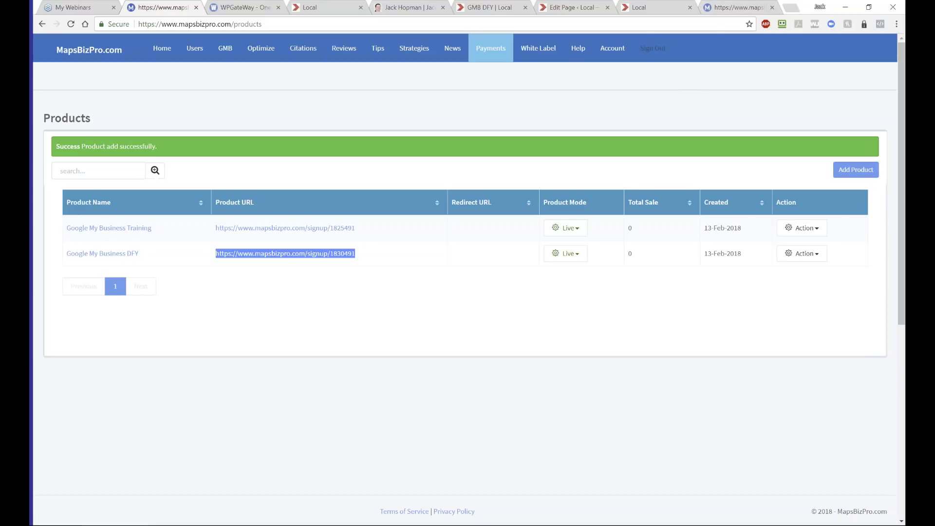
- Switch to the jackhopmandemo.com tab showing the GMB home page
click(652, 7)
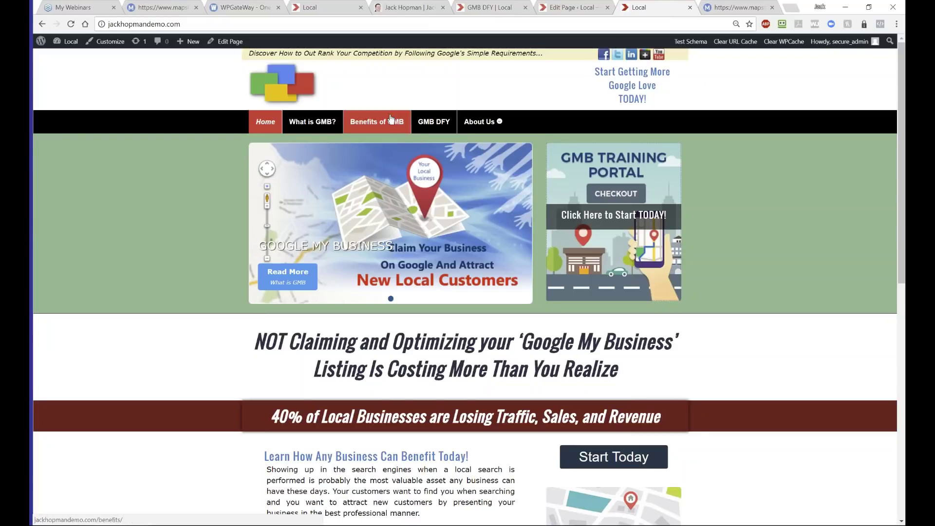
- Open the GMB DFY page with its $197/mo Done For You checkout banner
click(414, 119)
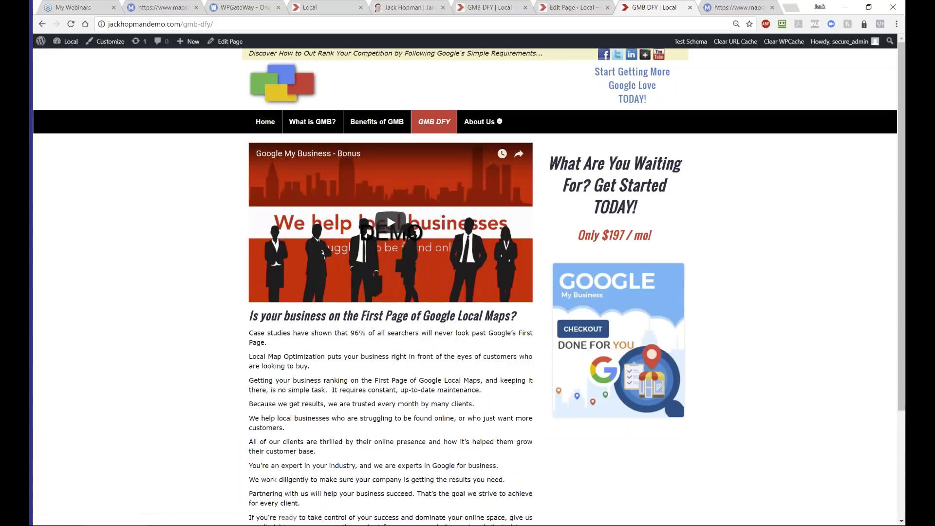
- Open the GMB DFY page for editing from Pages > All Pages
mouse_move(83, 48)
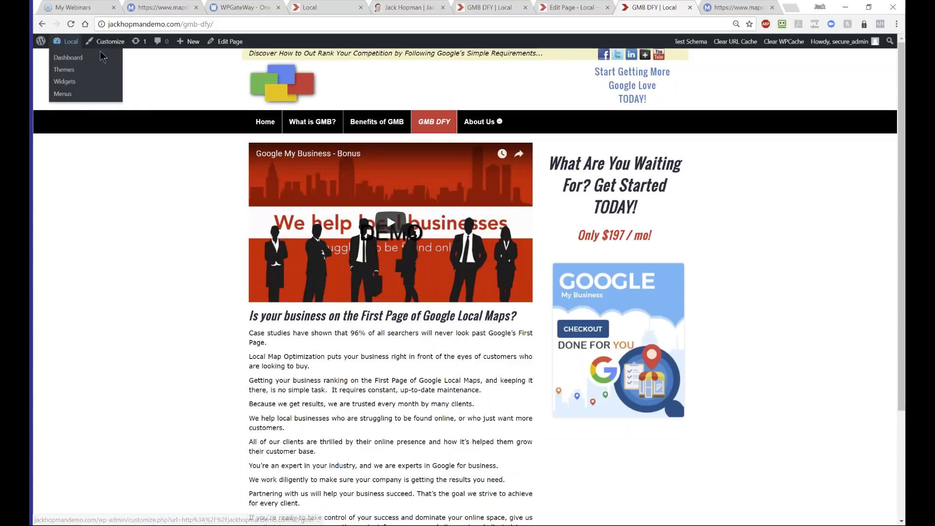
click(66, 59)
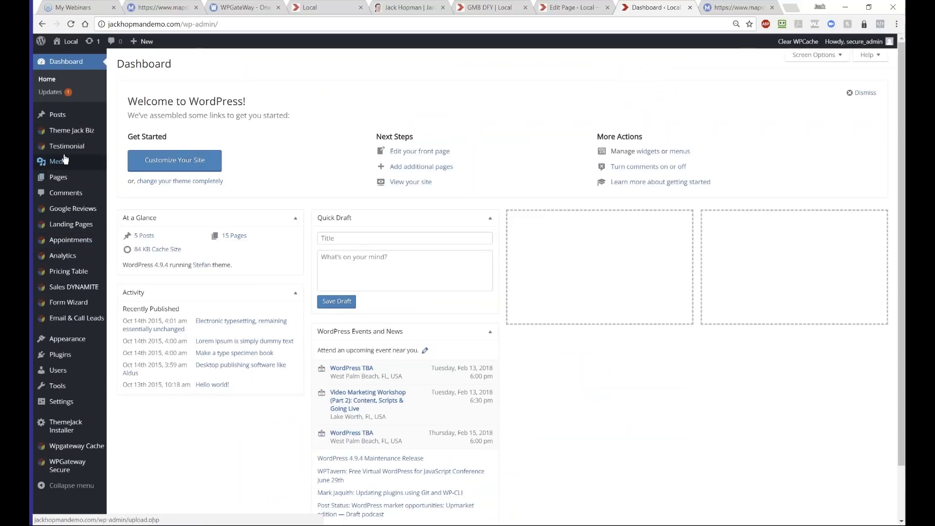
mouse_move(53, 177)
click(124, 180)
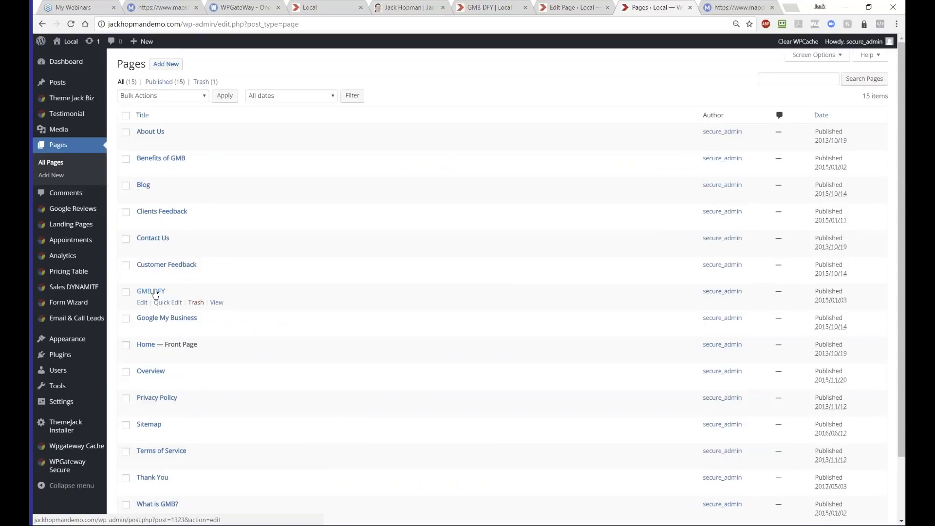
click(142, 302)
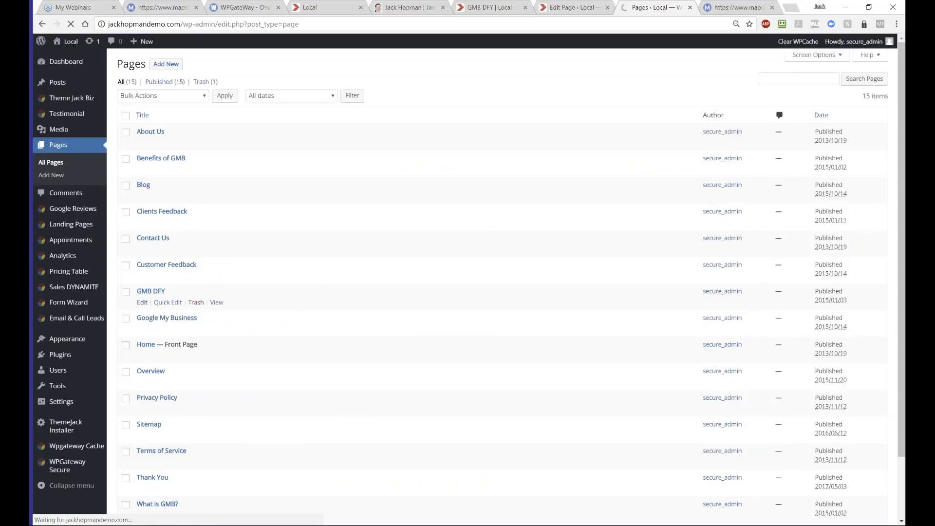
- Confirm the sidebar module uses the GMB DFY sidebar, closing its settings without saving
scroll(643, 284, down, 3)
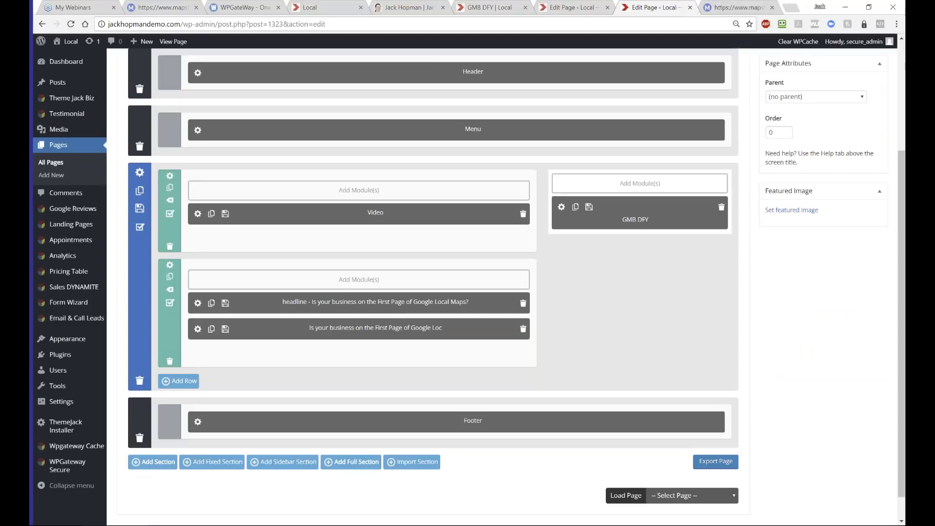
click(562, 207)
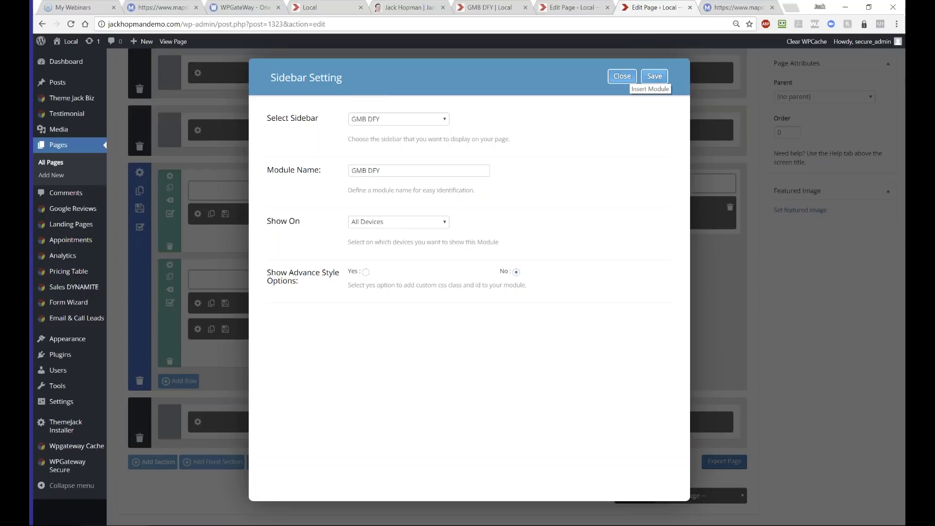
click(622, 77)
click(509, 77)
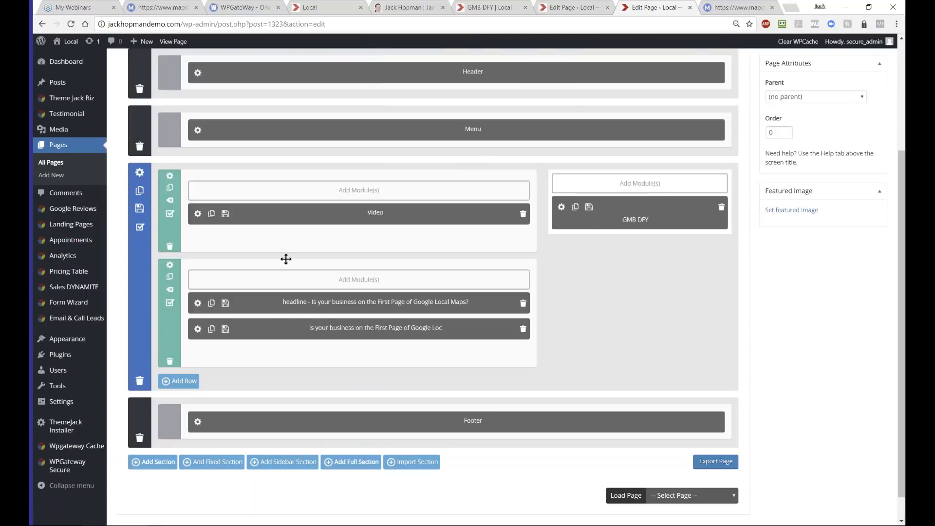
scroll(227, 275, up, 3)
mouse_move(78, 102)
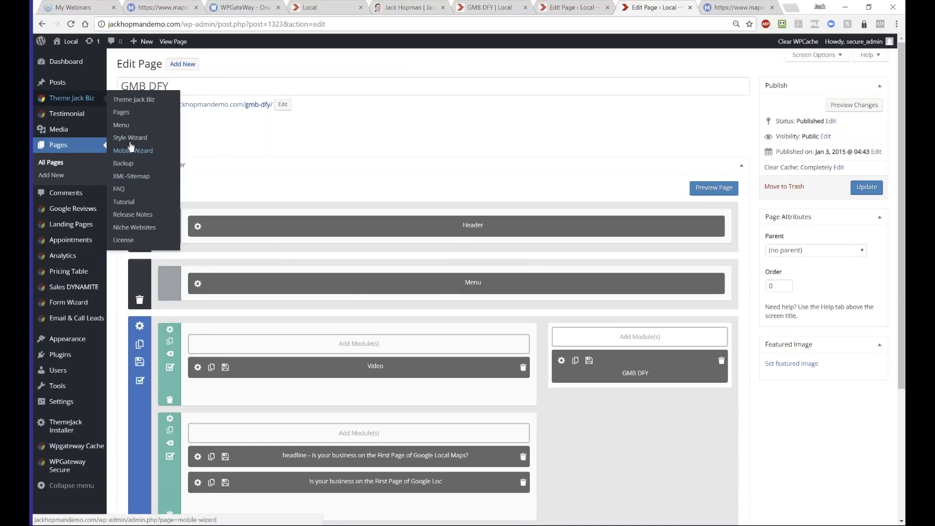
- Open the Image GMB DFY module settings in the theme's GMB DFY sidebar
click(70, 100)
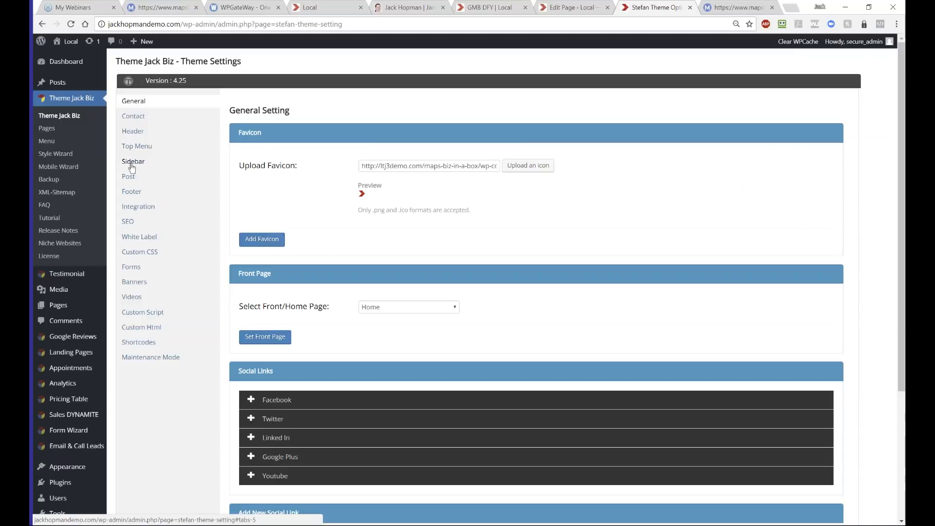
click(132, 162)
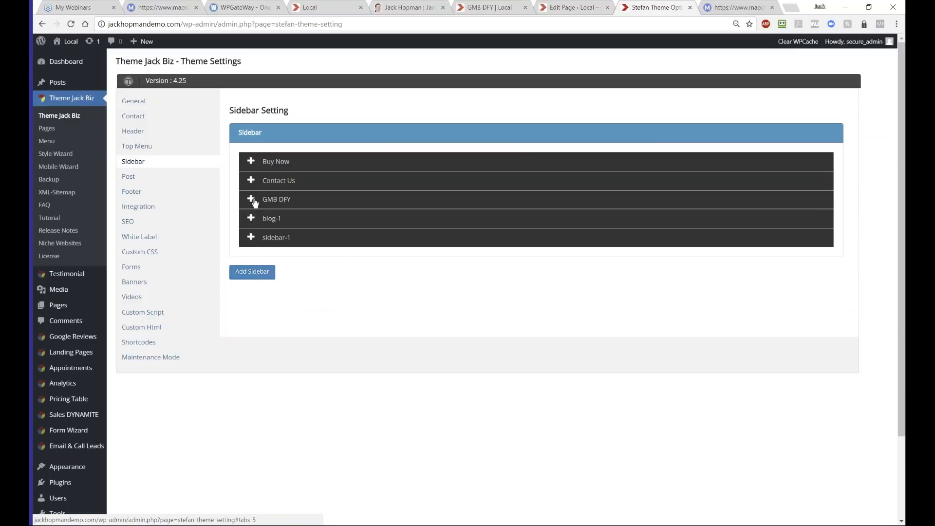
click(253, 200)
scroll(507, 304, down, 1)
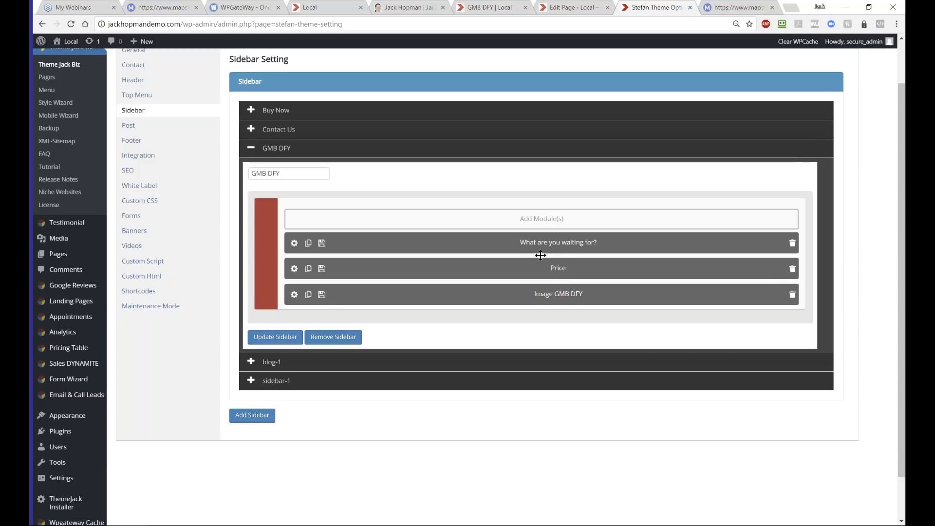
click(294, 294)
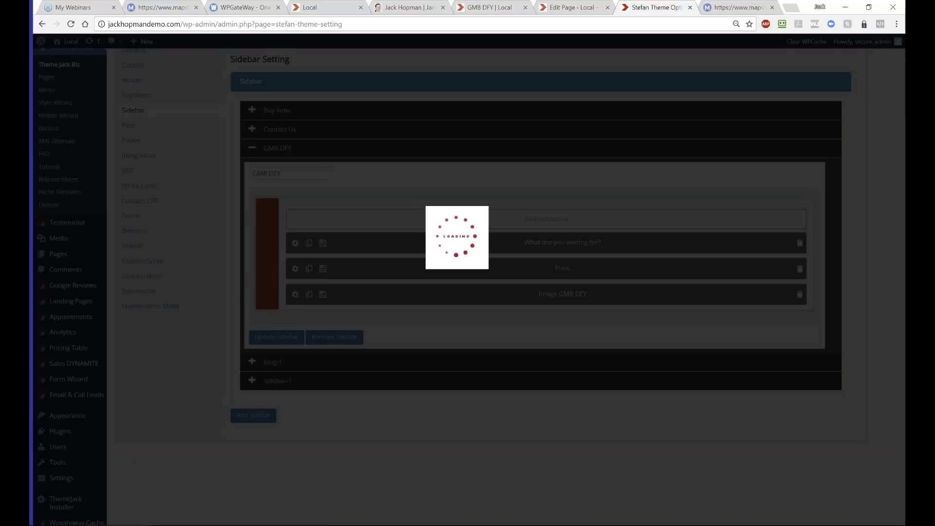
scroll(438, 301, down, 6)
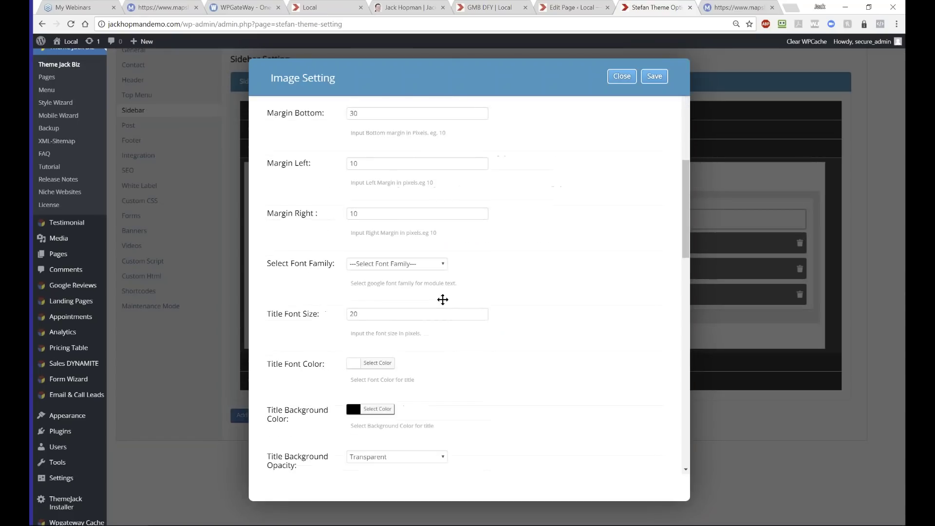
scroll(442, 300, down, 6)
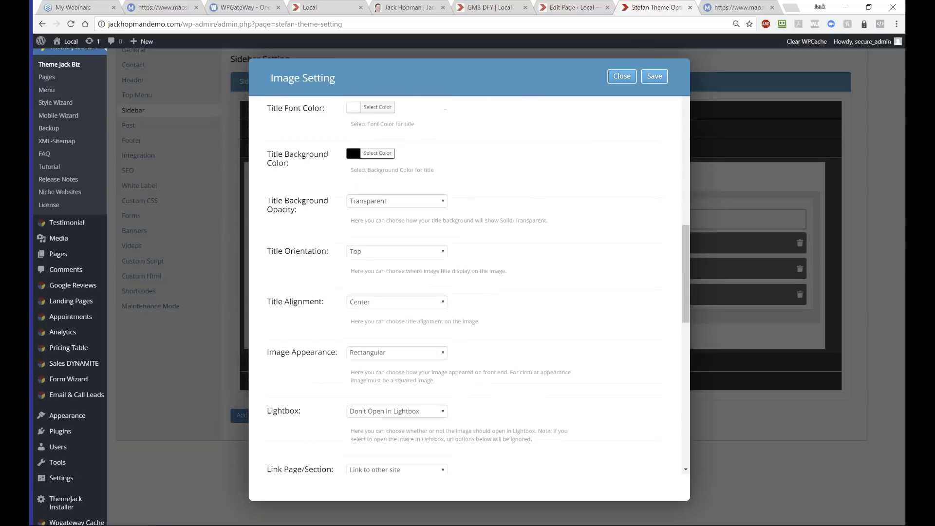
scroll(459, 282, down, 2)
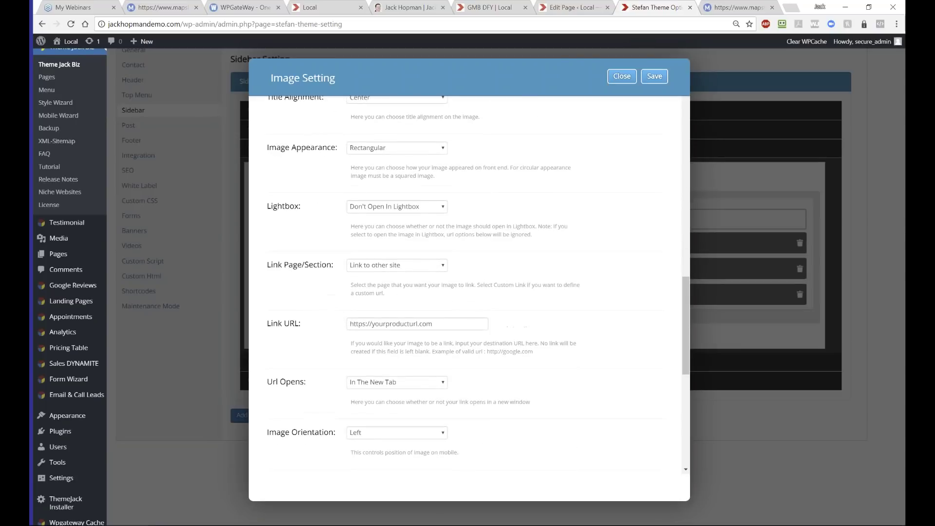
double_click(460, 329)
key(ctrl+a)
text(https://www.mapsbizpro.com/signup/1830491)
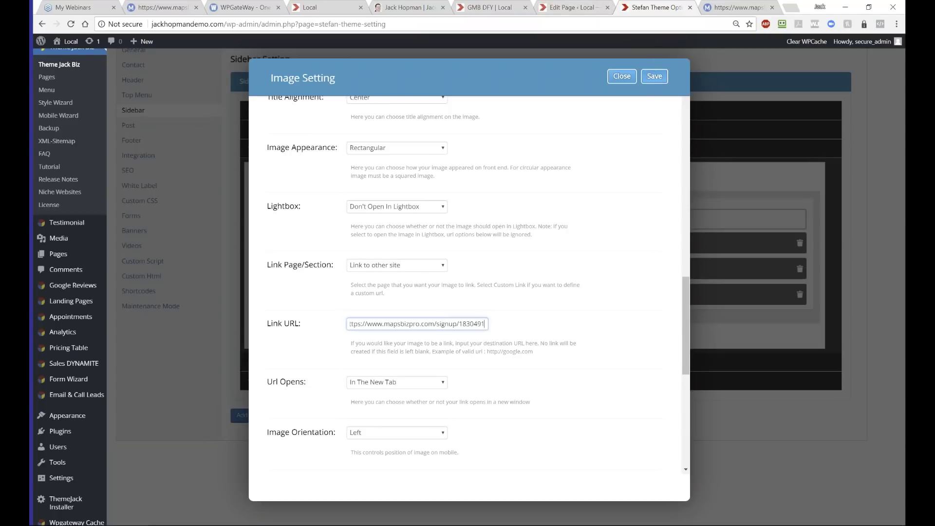
click(654, 76)
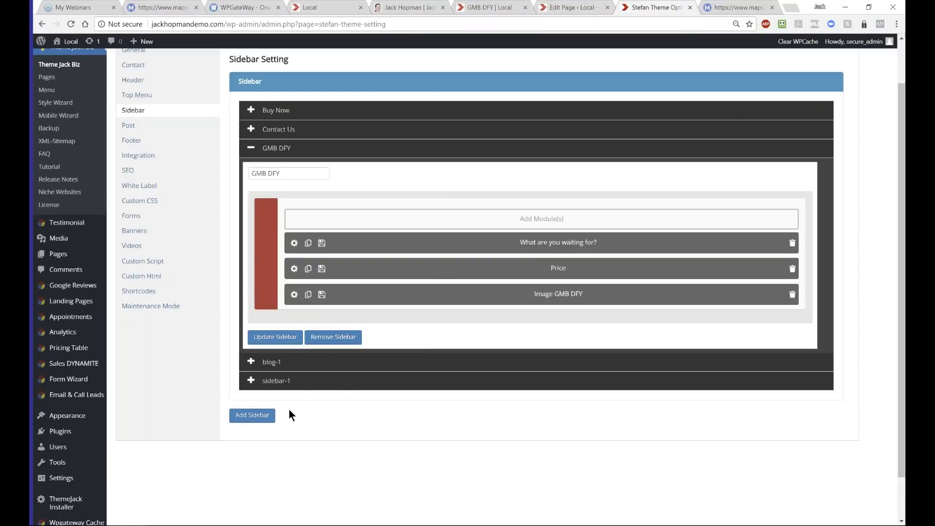
scroll(341, 393, up, 2)
scroll(265, 402, down, 2)
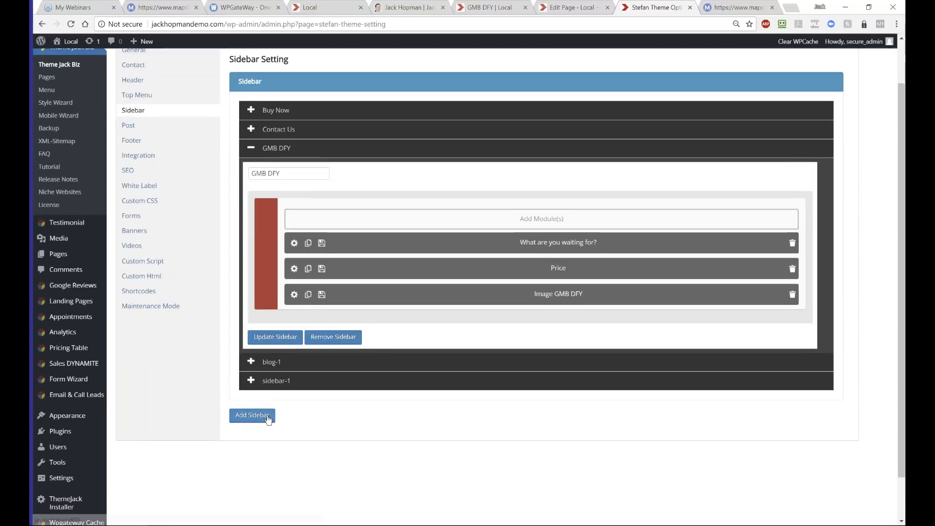
- Update the GMB DFY sidebar, then select the site domain and move the theme options tab last
click(276, 338)
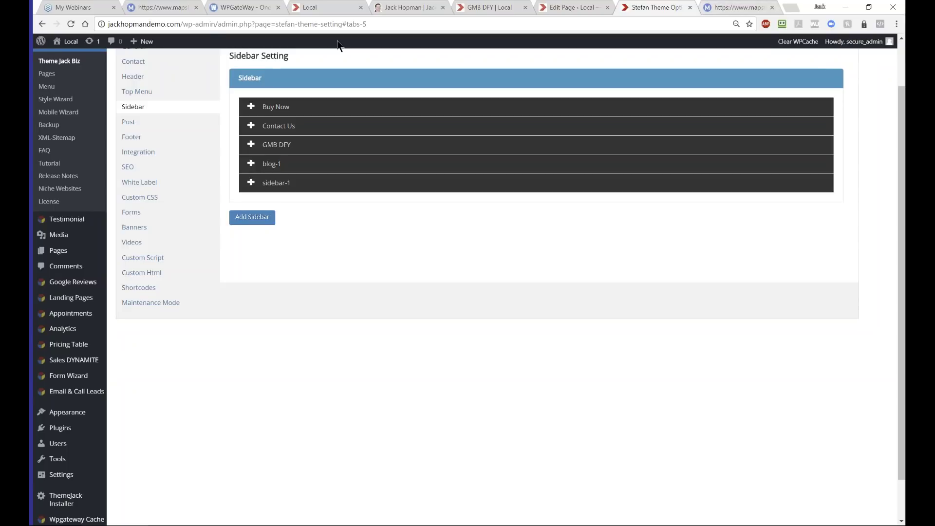
drag(180, 23, 97, 22)
key(ctrl+c)
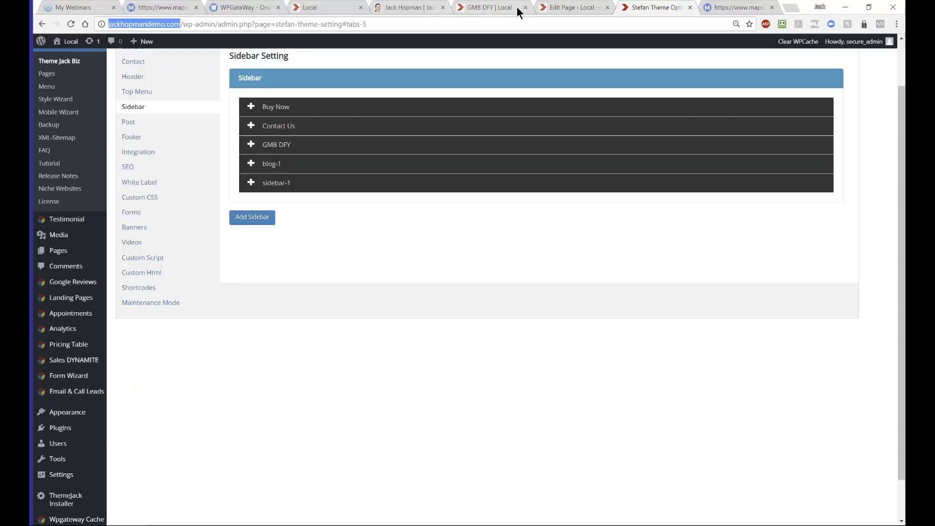
drag(644, 8, 716, 15)
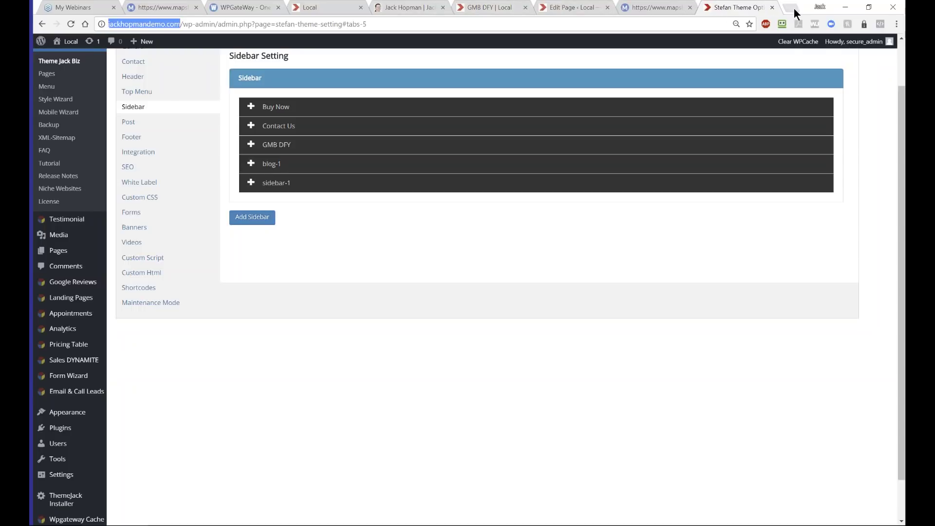
- Load jackhopmandemo.com in a new tab and follow the GMB DFY page's checkout image to the $197.00 signup form
click(793, 8)
key(ctrl+v)
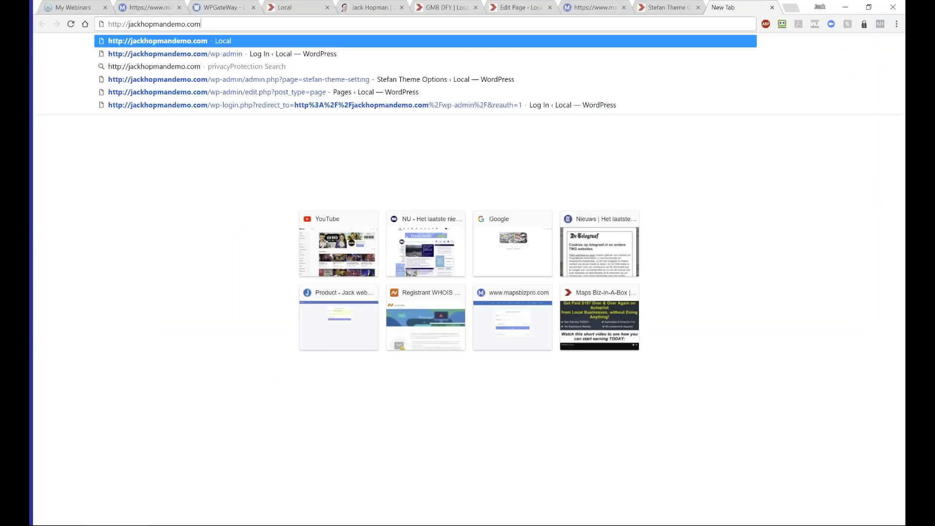
key(Return)
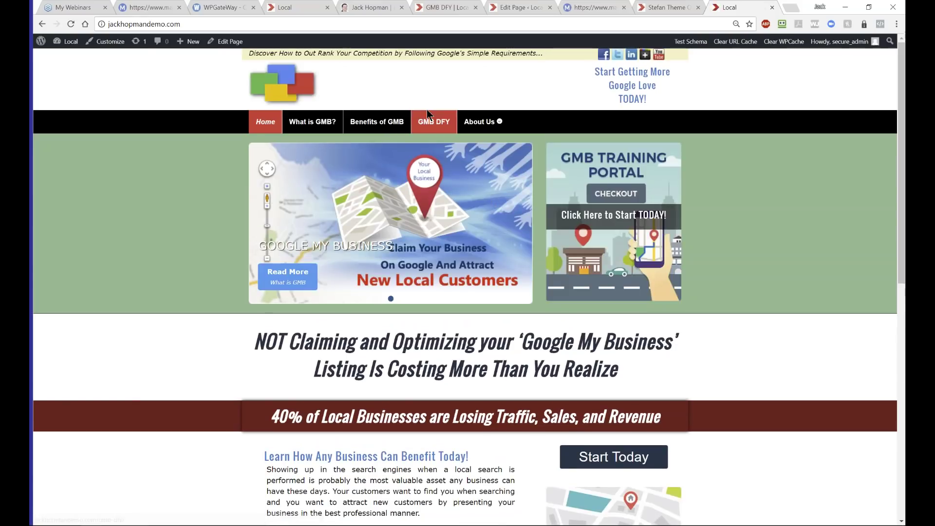
click(431, 121)
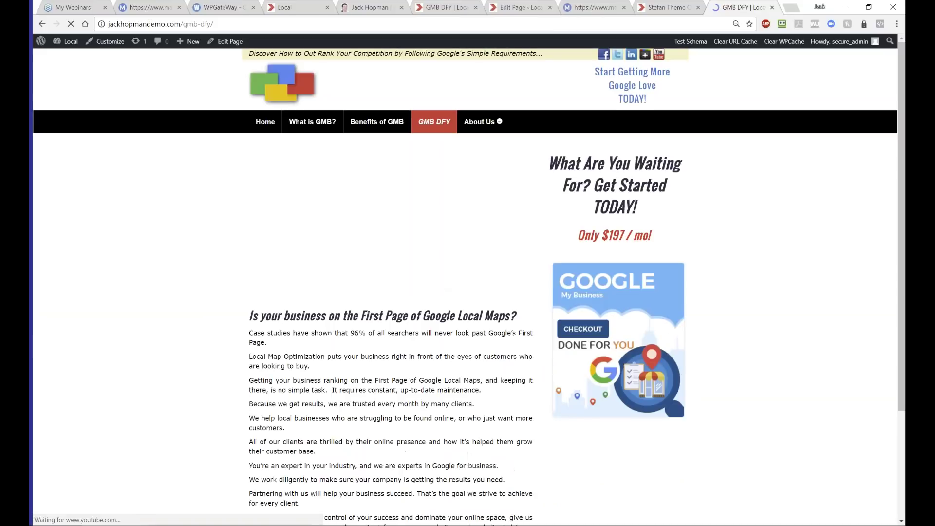
click(423, 320)
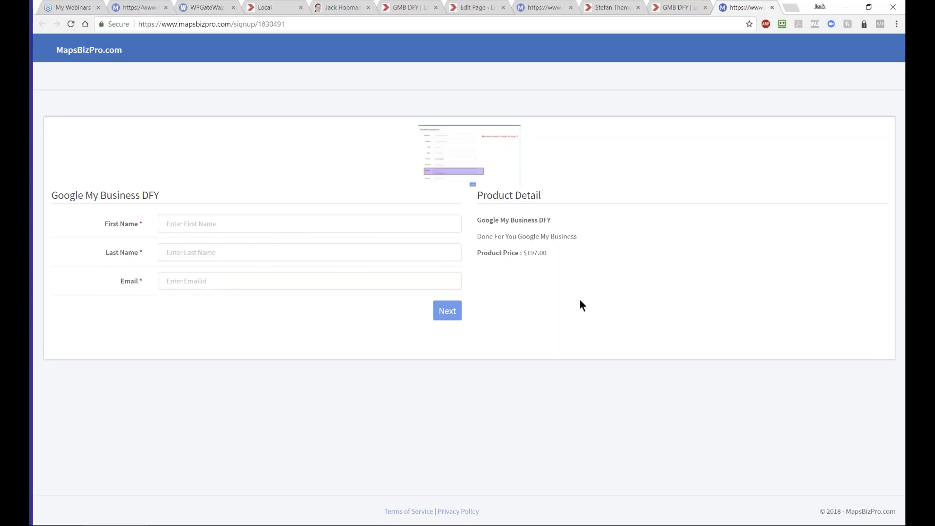
- From the Products list, use Client Login on the Google My Business DFY product
click(130, 7)
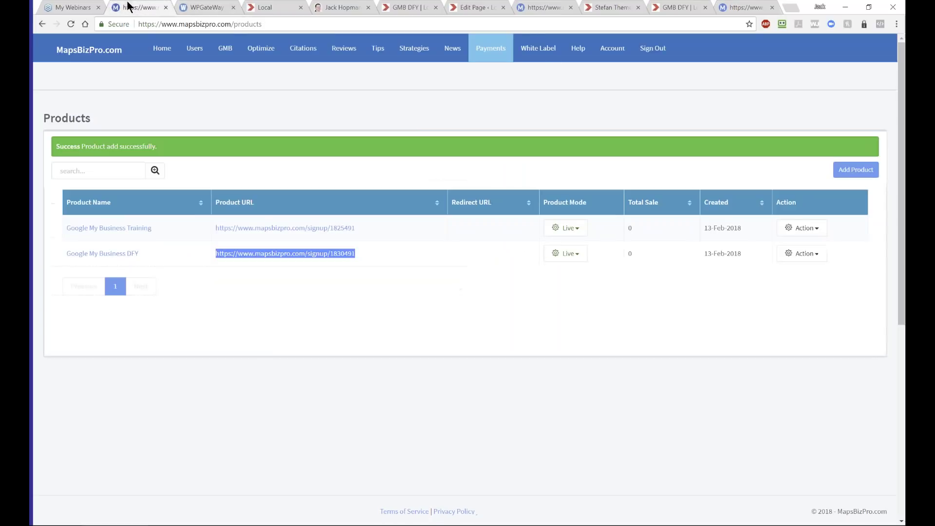
click(508, 306)
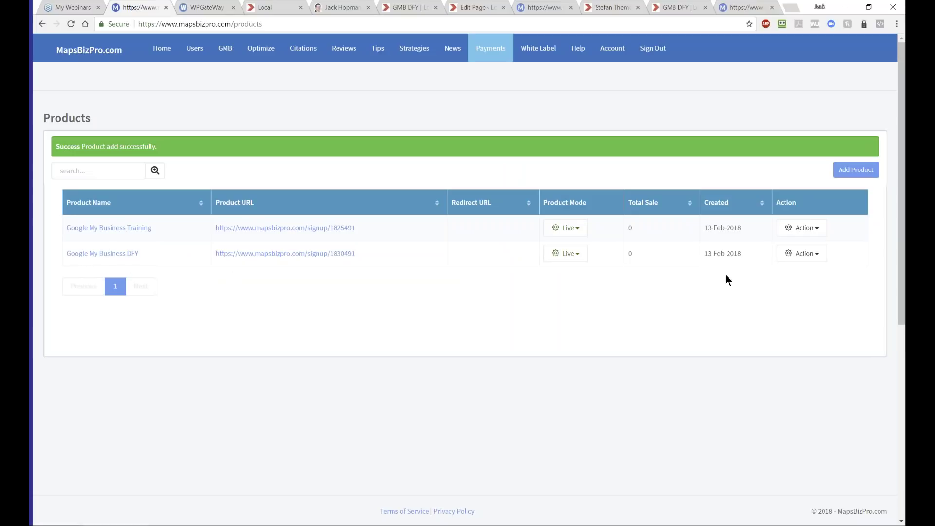
click(802, 253)
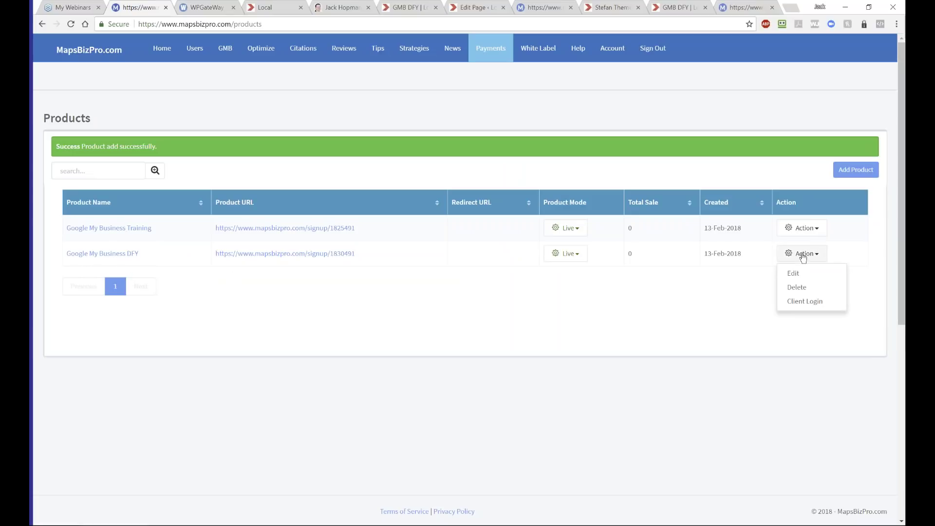
click(799, 302)
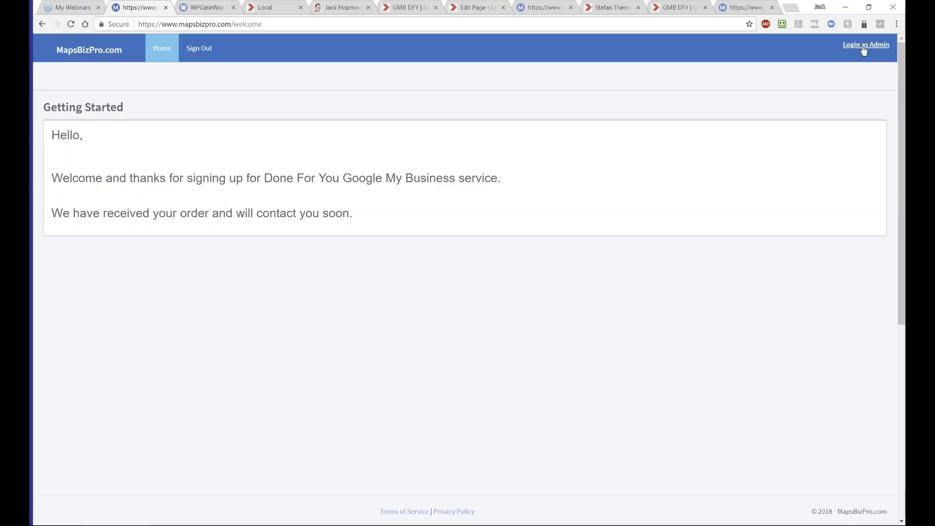
- Log back in as admin from the client portal
click(865, 45)
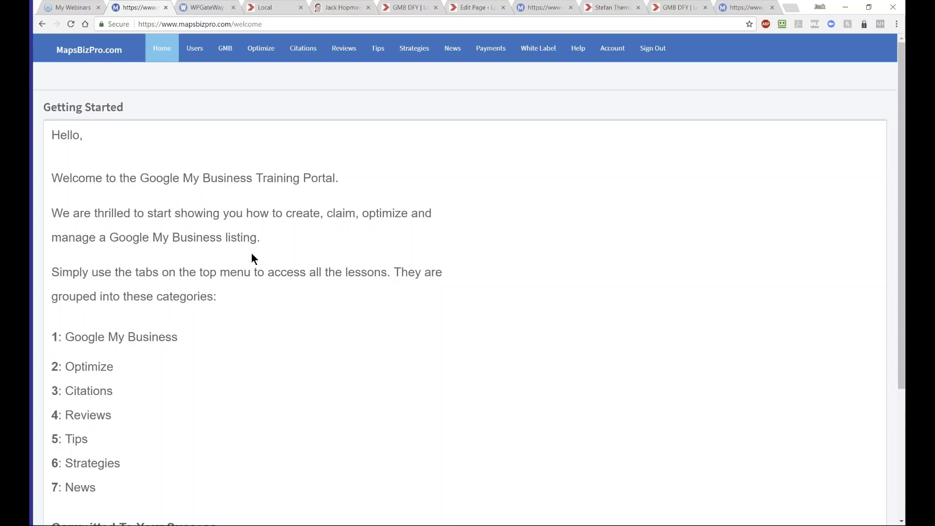
- Open Users > Getting Started and collapse the 'Steps to install' theme section
mouse_move(195, 49)
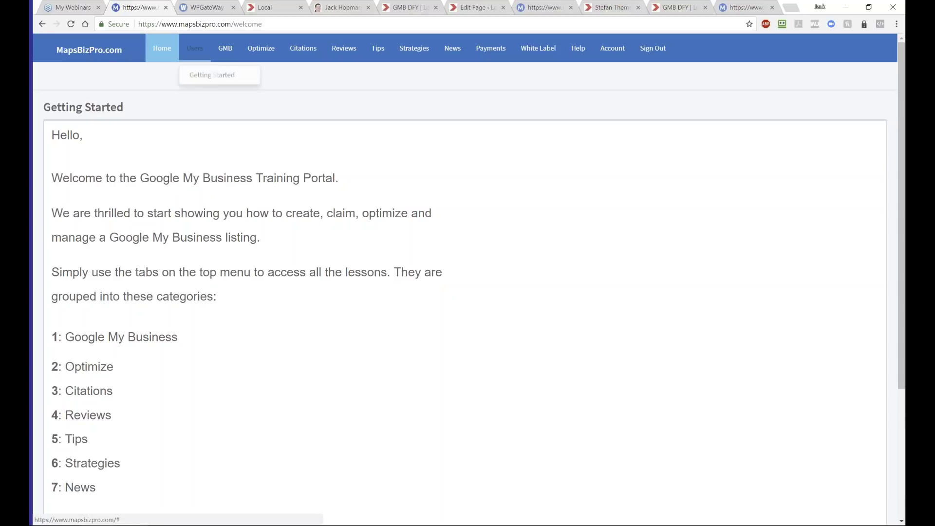
click(209, 72)
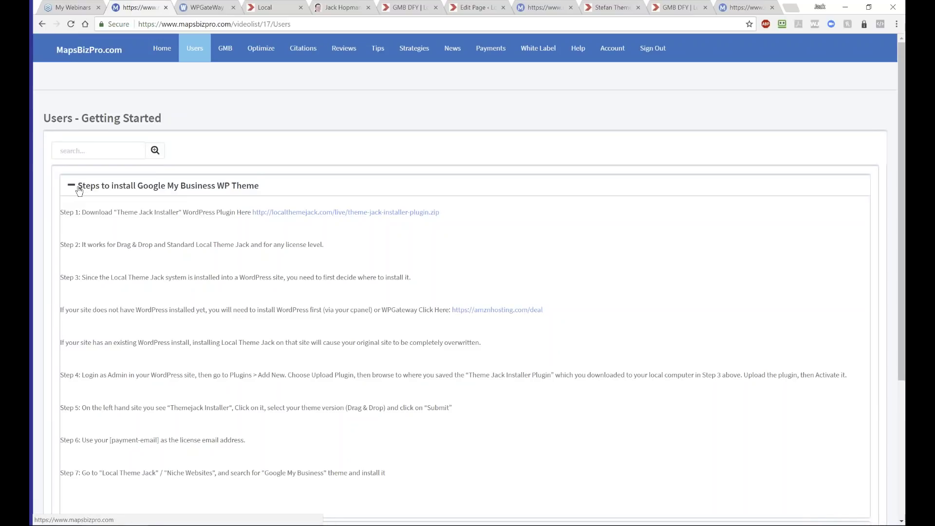
click(80, 185)
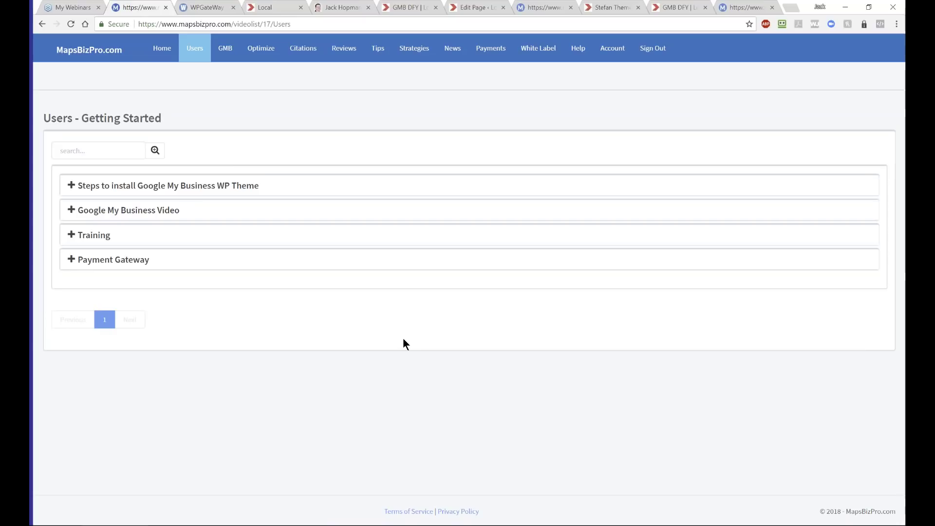
click(195, 8)
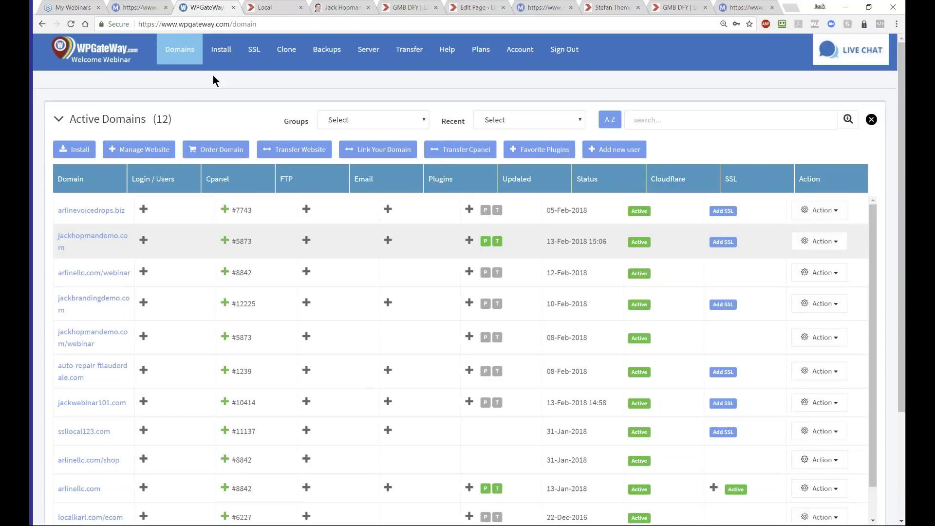
click(225, 70)
click(174, 56)
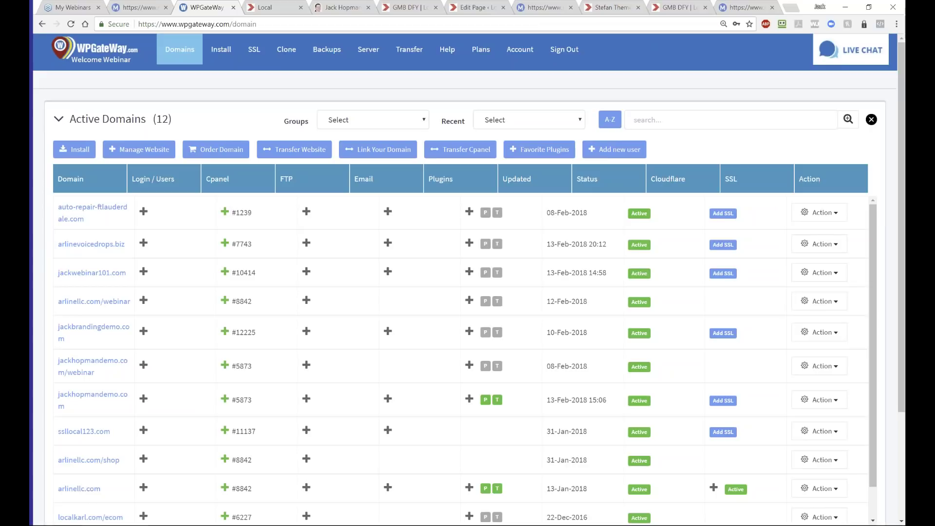
click(139, 10)
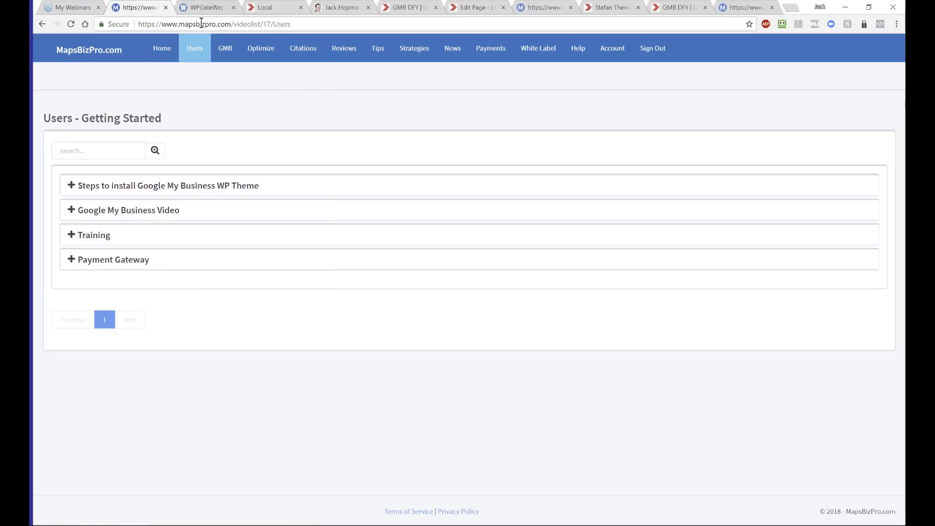
click(228, 24)
drag(231, 24, 138, 23)
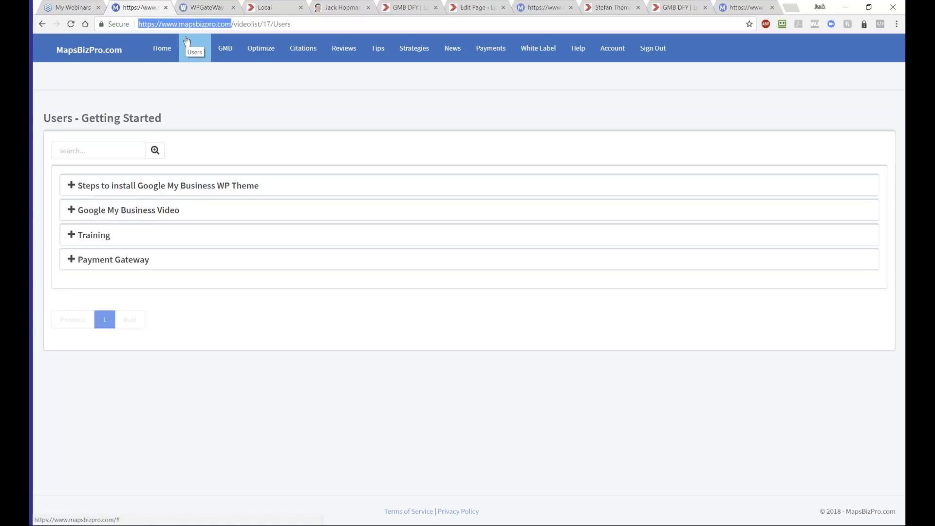
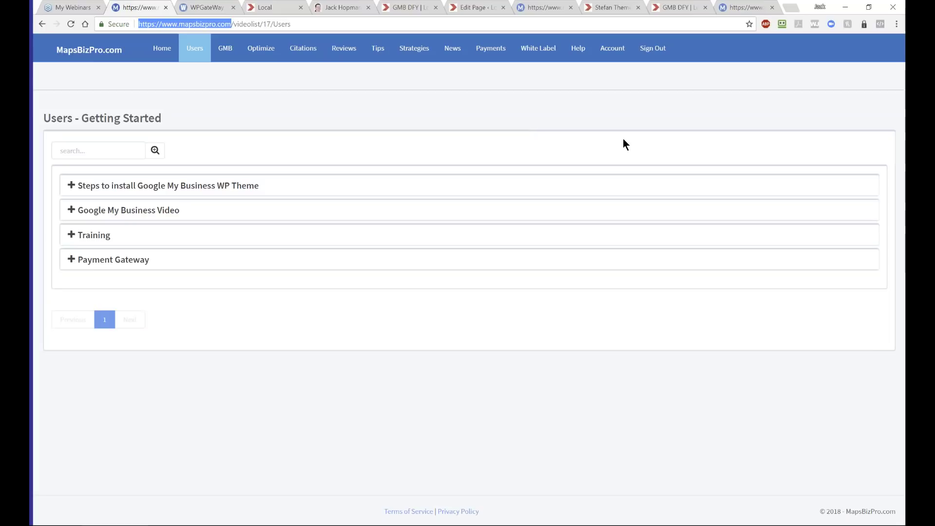
- View the White Label domain ordering page, then go back to the portal's Home welcome page
click(541, 48)
click(541, 77)
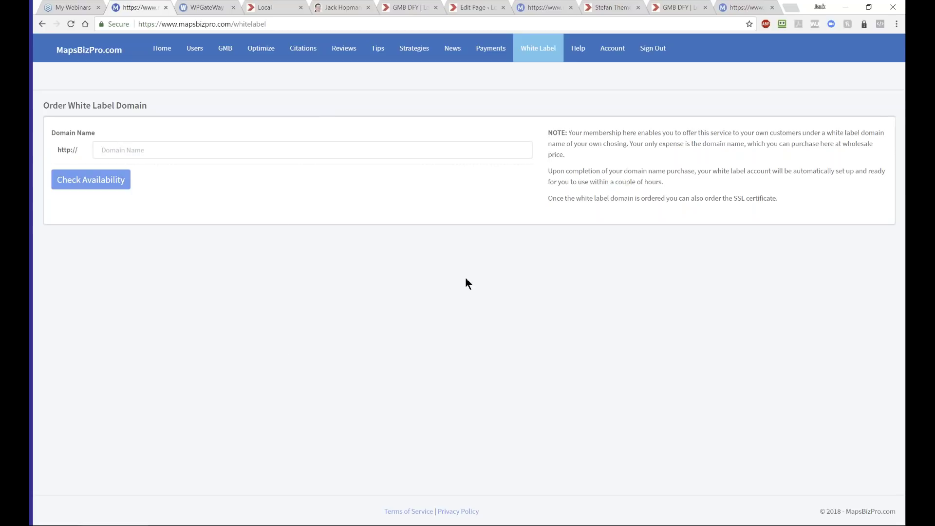
click(162, 49)
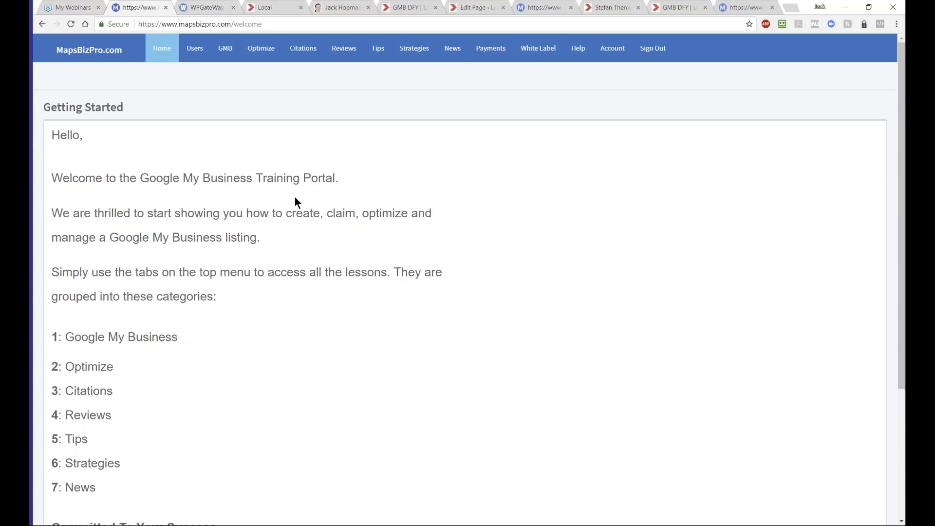
- Switch to the 'GMB DFY | Local' demo site and reload its home page with F5
click(687, 10)
key(F5)
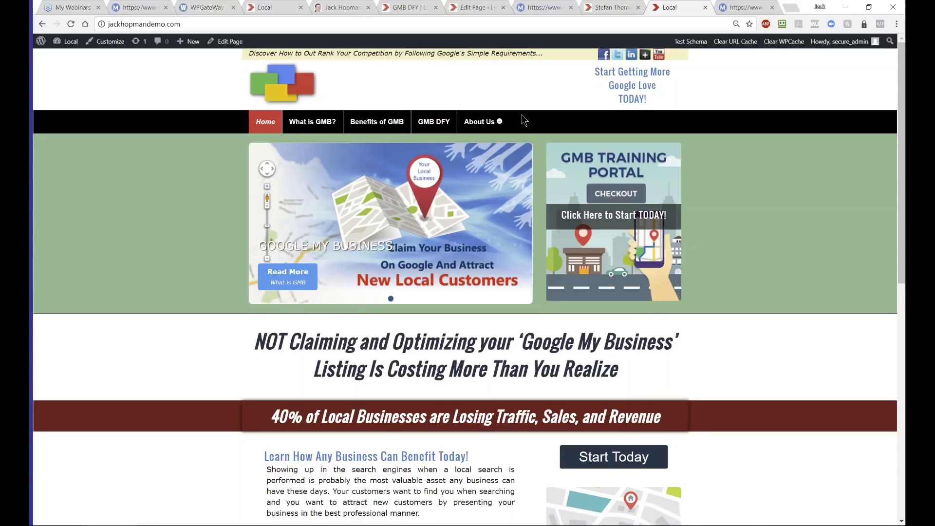
- Switch to the WPGateWay tab holding the Active Domains table
click(189, 7)
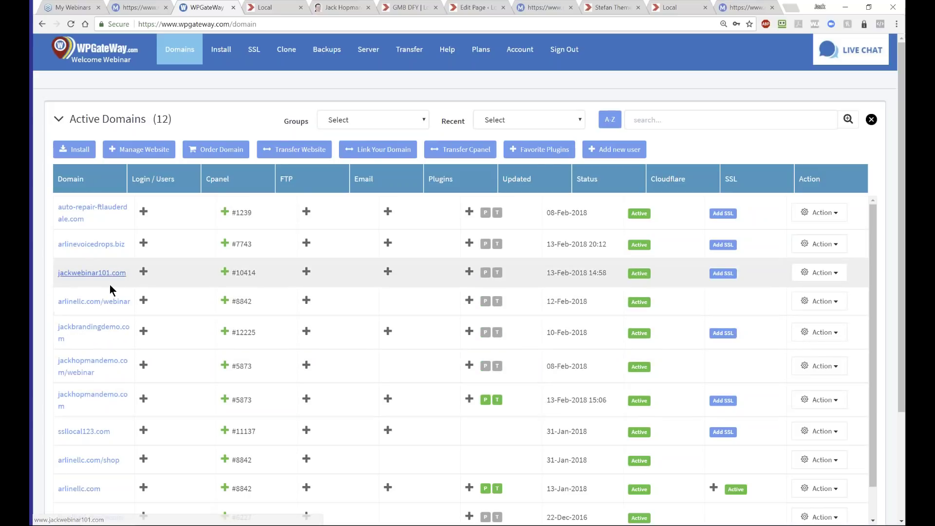
- Choose Install from the Action menu on the jackwebinar101.com row
click(810, 275)
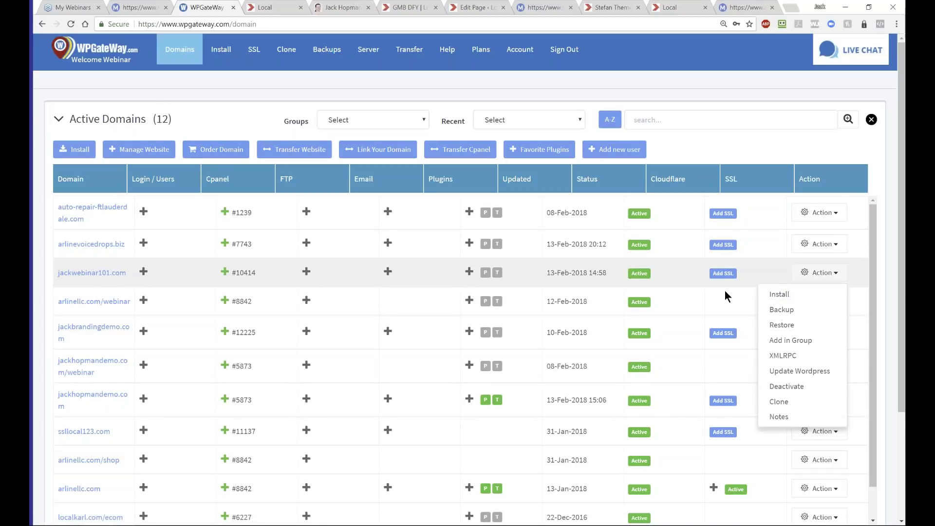
click(778, 295)
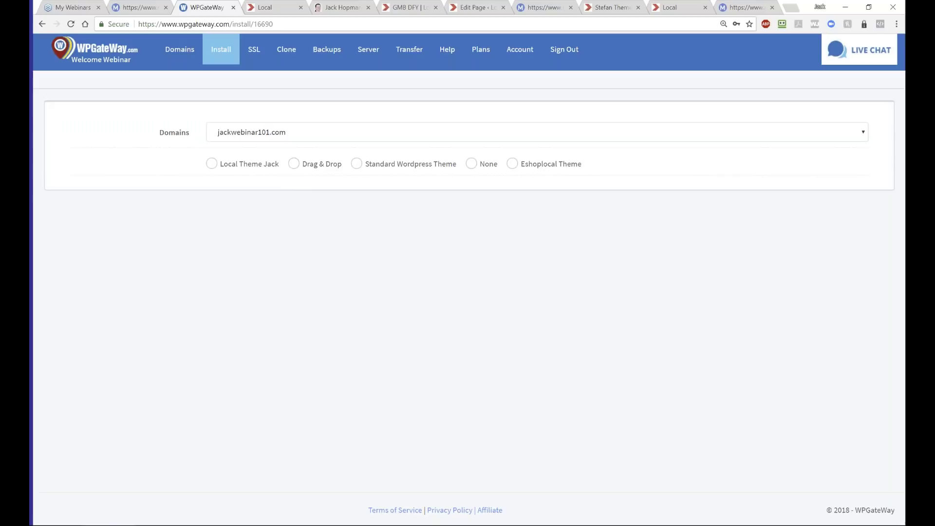
- Choose Drag & Drop, search niches for 'google', select Google My Business Training and install the theme
click(295, 164)
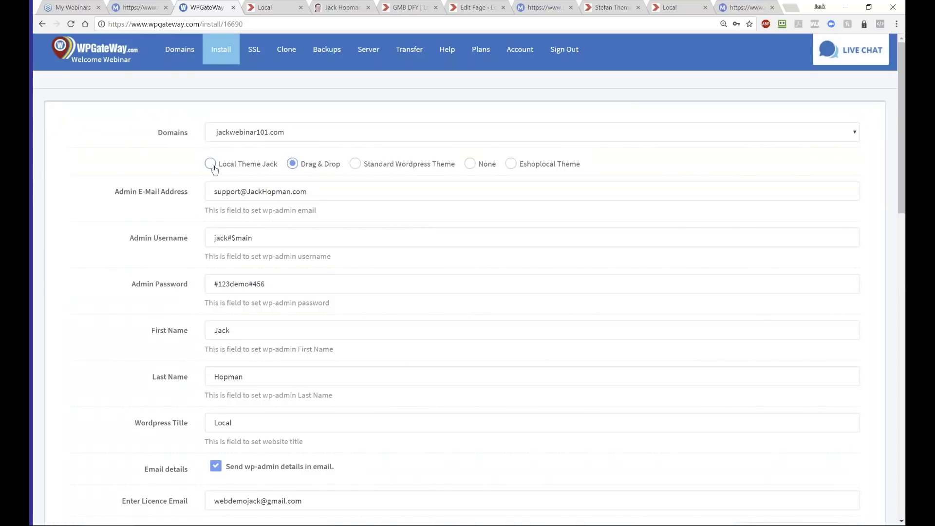
scroll(297, 173, down, 6)
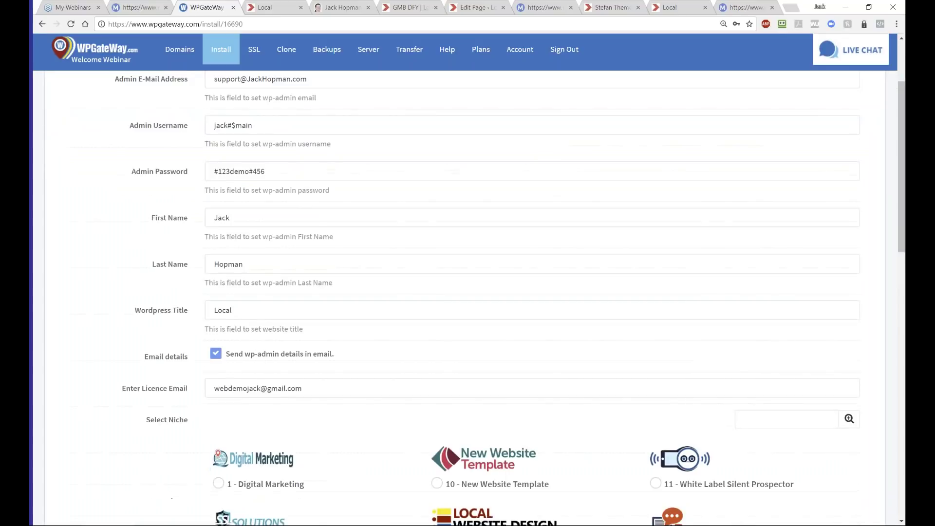
scroll(193, 221, down, 1)
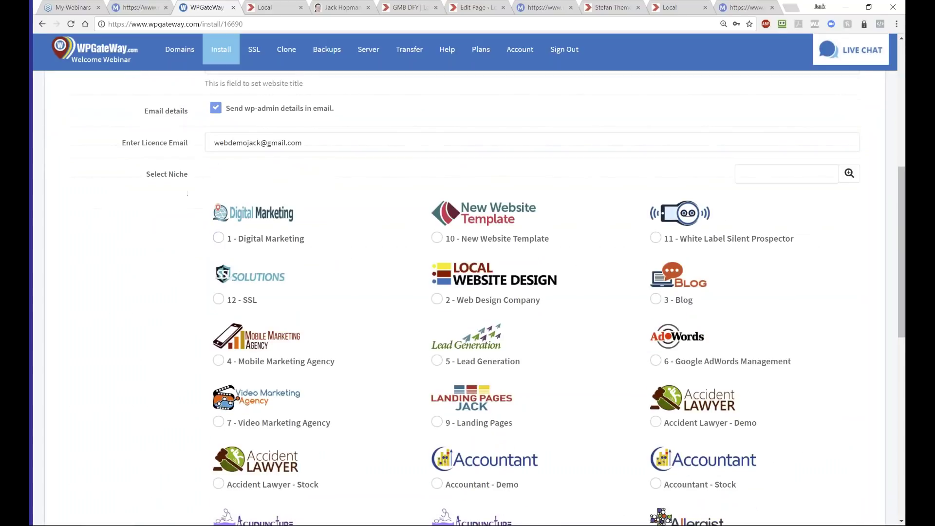
click(742, 172)
text(google)
click(848, 174)
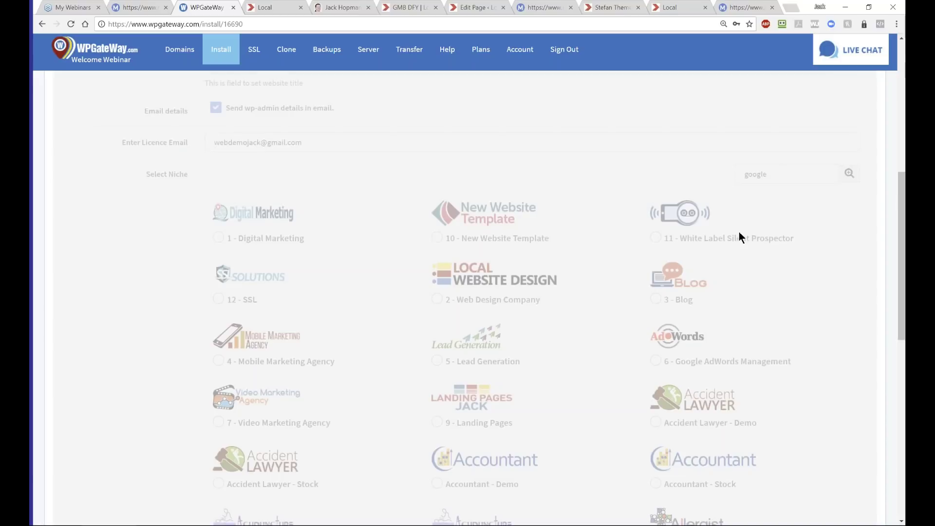
click(436, 237)
click(244, 334)
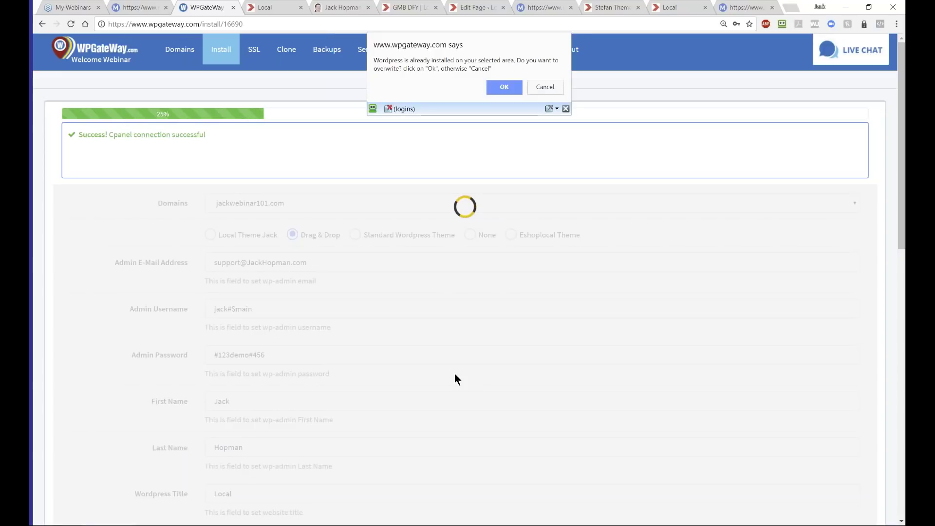
- Confirm overwriting the existing WordPress on jackwebinar101.com, then switch to the marketing website
click(501, 84)
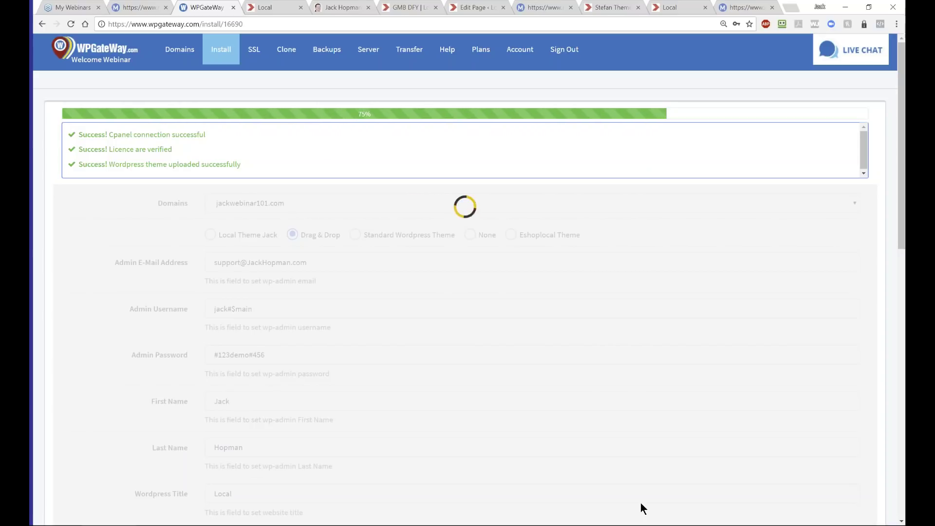
click(338, 8)
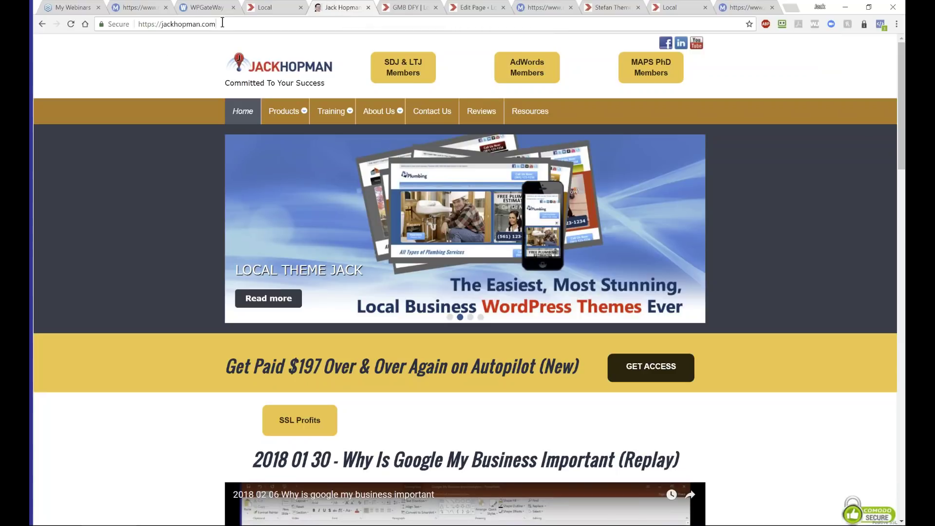
- Select the marketing site's web address, then return to the WPGateWay install progress page
click(98, 20)
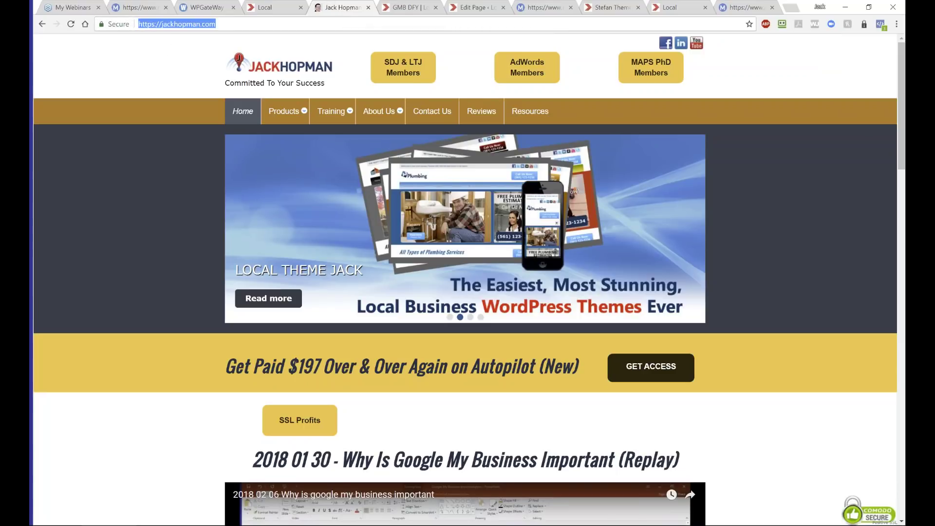
key(alt+Tab)
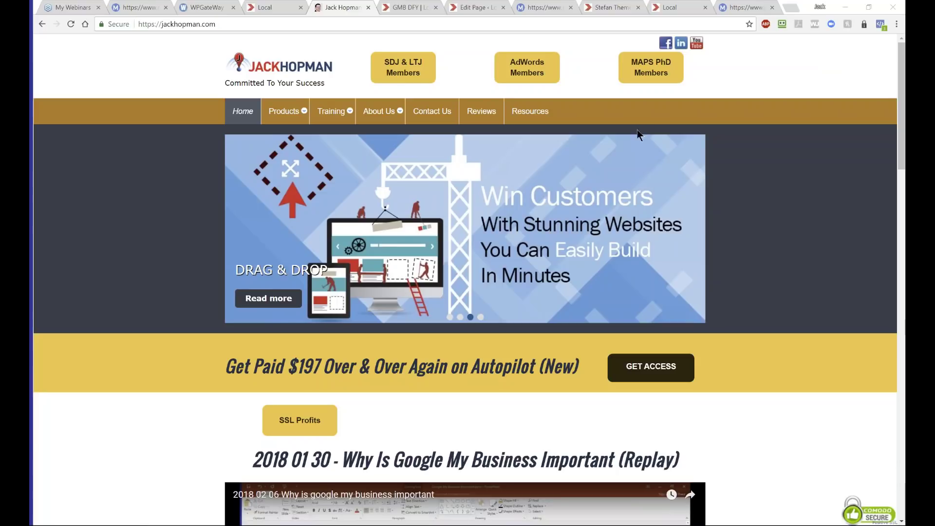
click(197, 7)
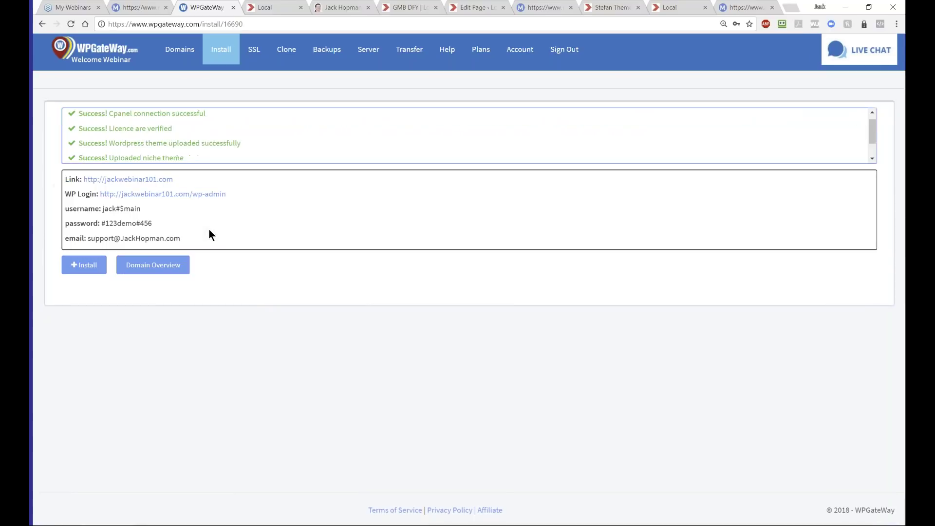
click(158, 180)
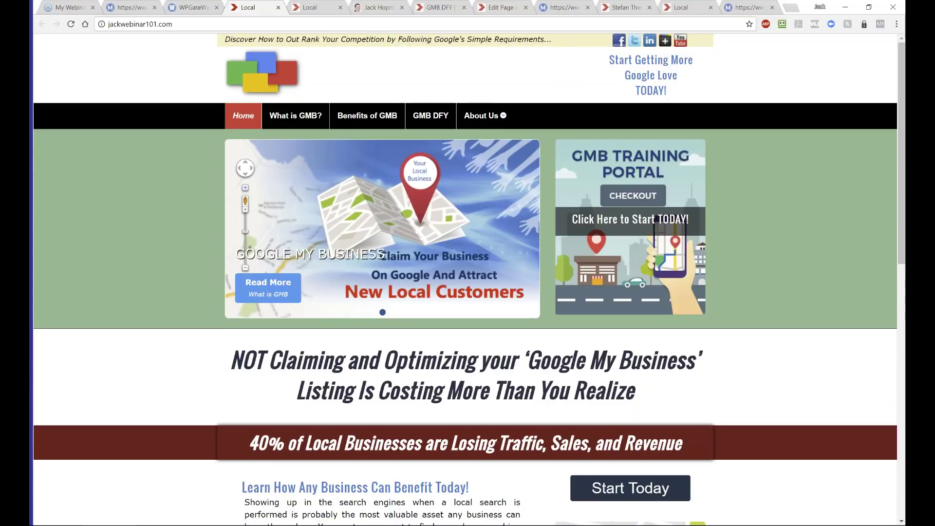
- Switch to the MapsBizPro training portal and scroll through the Getting Started welcome text
click(126, 8)
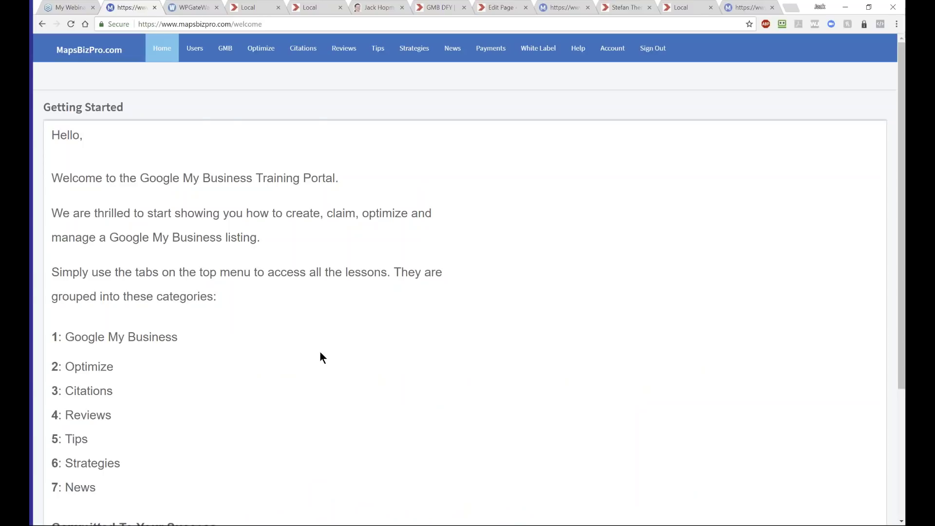
scroll(319, 357, down, 2)
scroll(320, 356, up, 3)
- From the Local tab, go to the WordPress dashboard and open the Theme Jack Biz settings
click(679, 6)
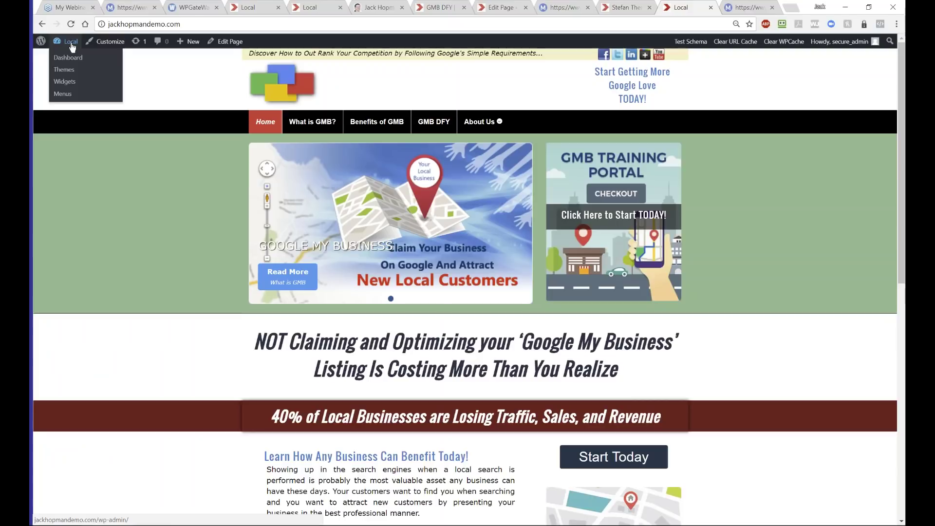
click(68, 58)
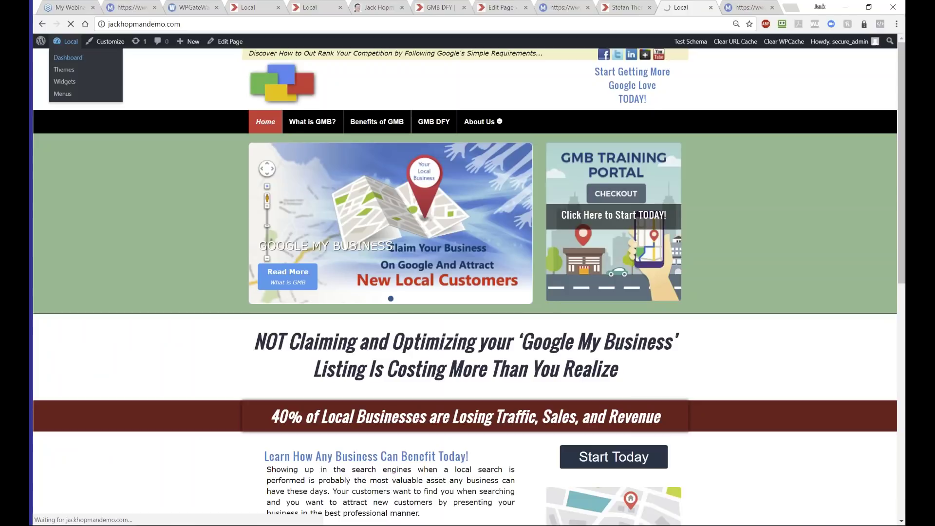
click(68, 58)
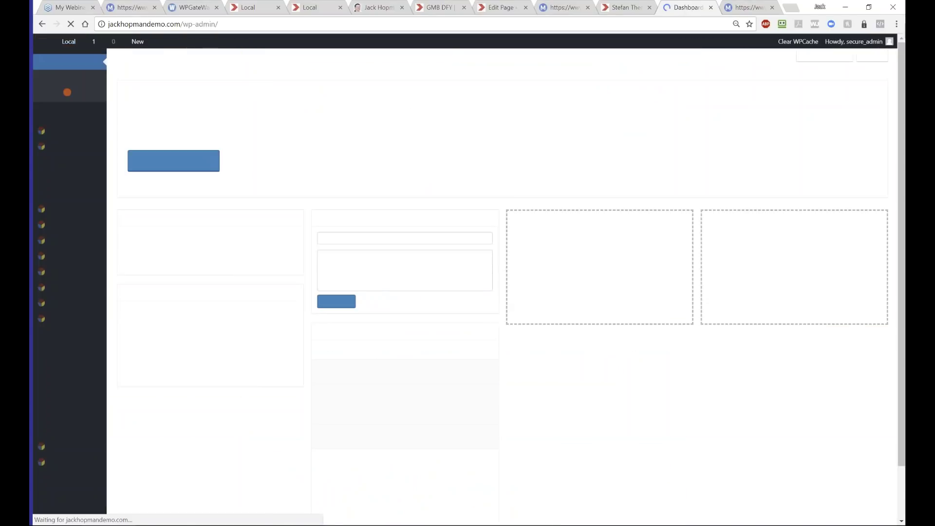
mouse_move(102, 179)
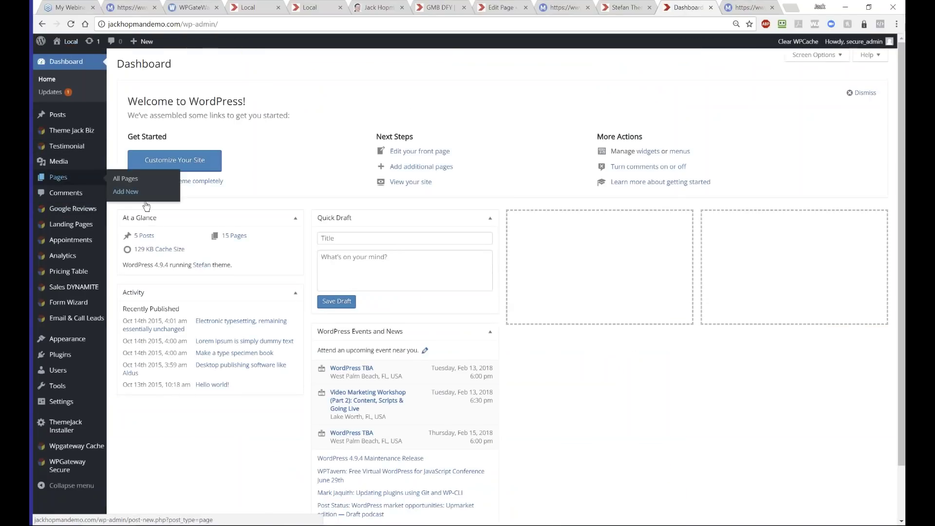
mouse_move(72, 131)
click(136, 132)
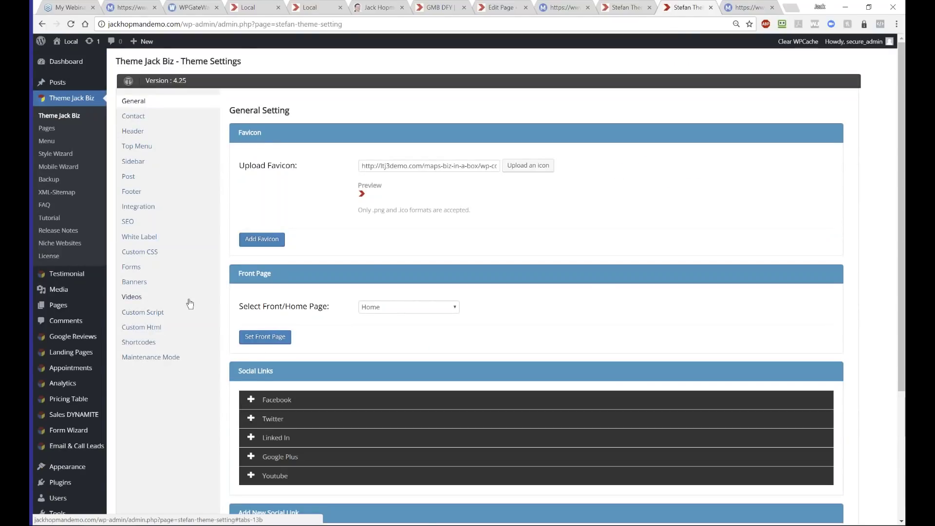
- Review the theme's Contact email and address fields, then return to the Jack Hopman homepage
click(127, 117)
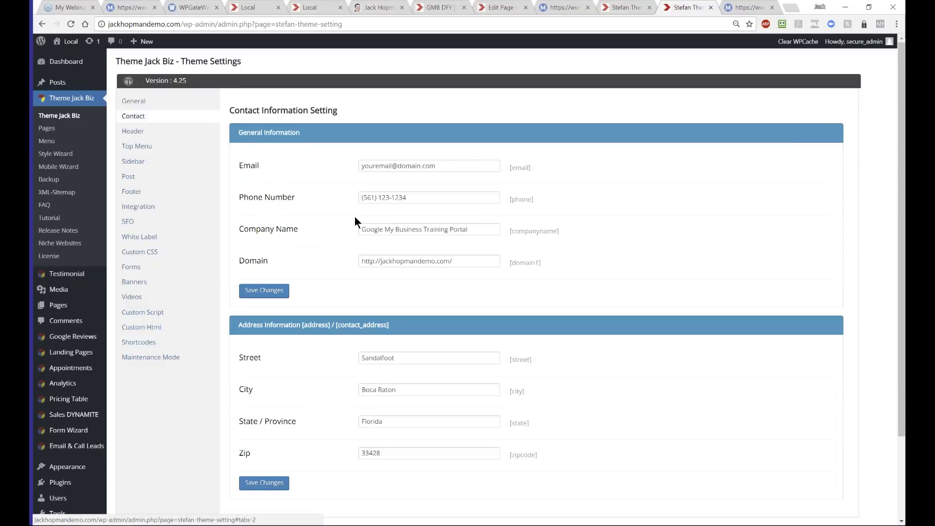
triple_click(363, 166)
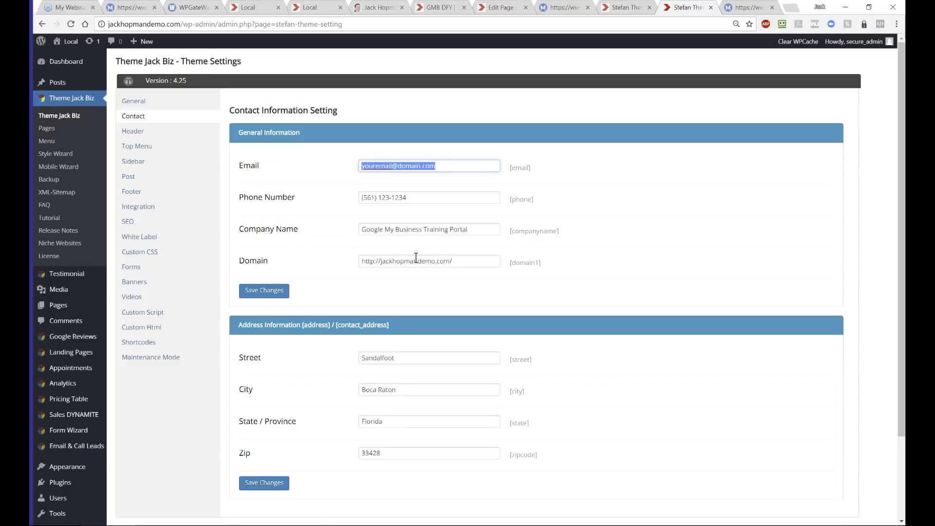
scroll(370, 270, down, 2)
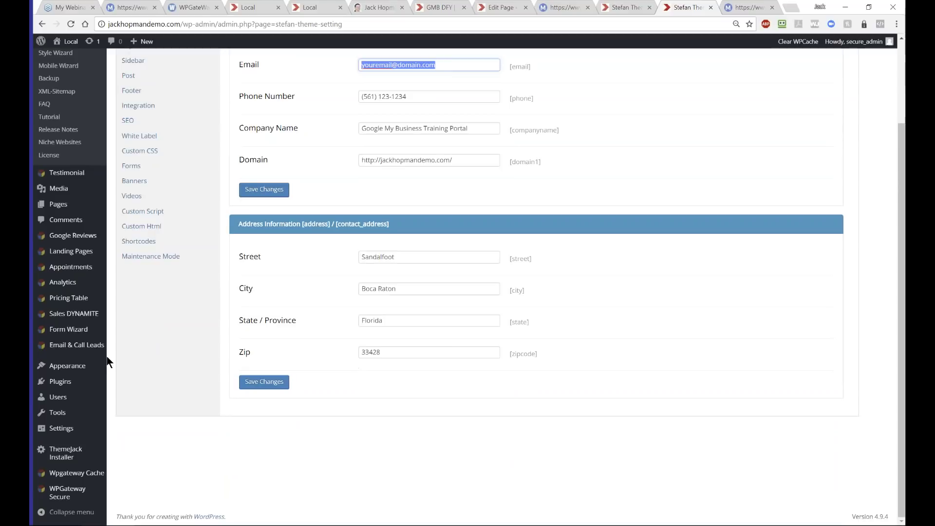
scroll(133, 322, up, 2)
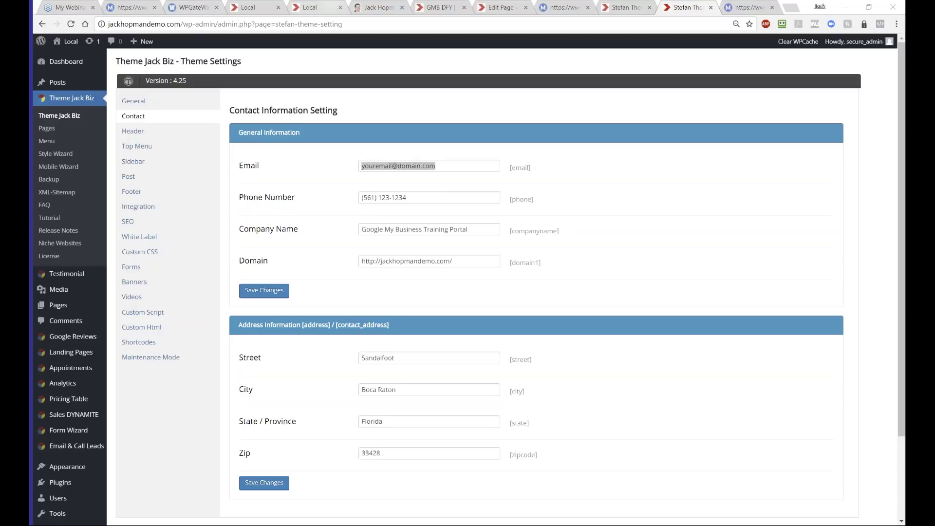
click(373, 6)
- Scroll the Jack Hopman homepage, then go to the YouTube channel's playlists page
scroll(465, 292, down, 6)
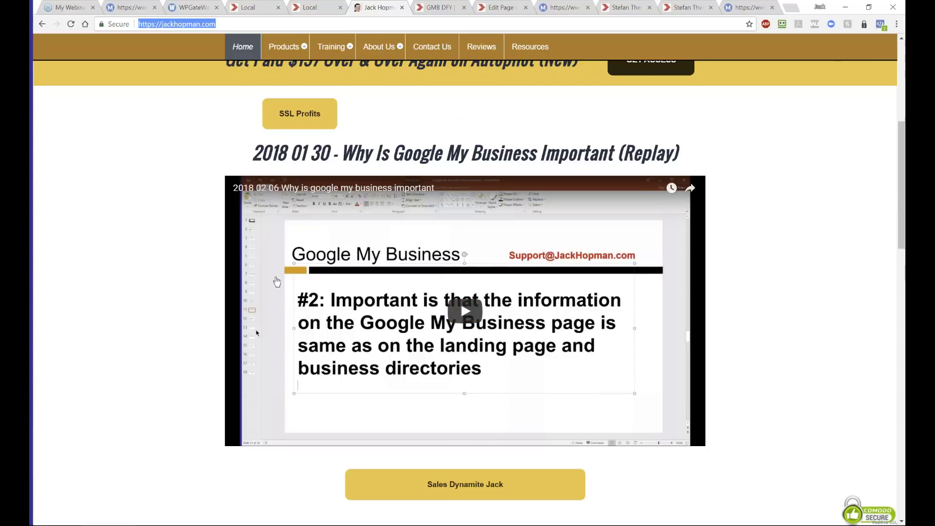
scroll(487, 273, up, 6)
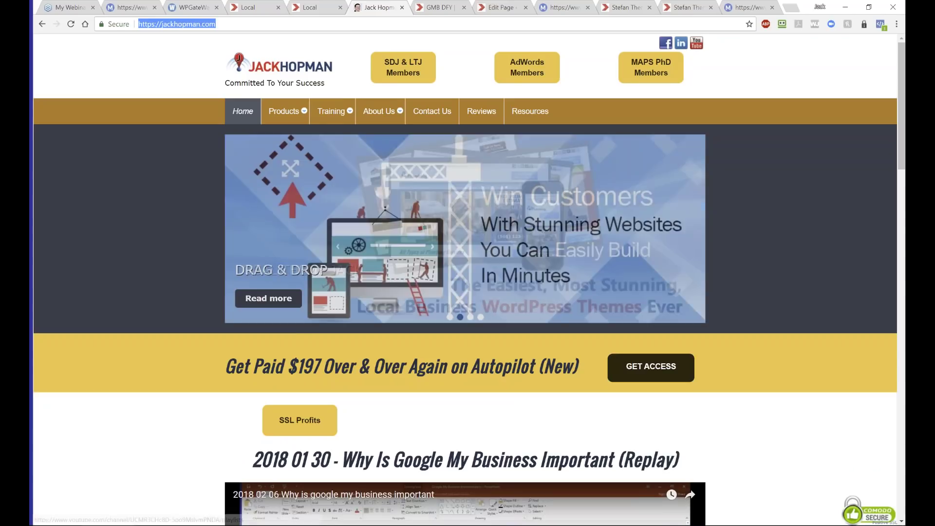
click(697, 43)
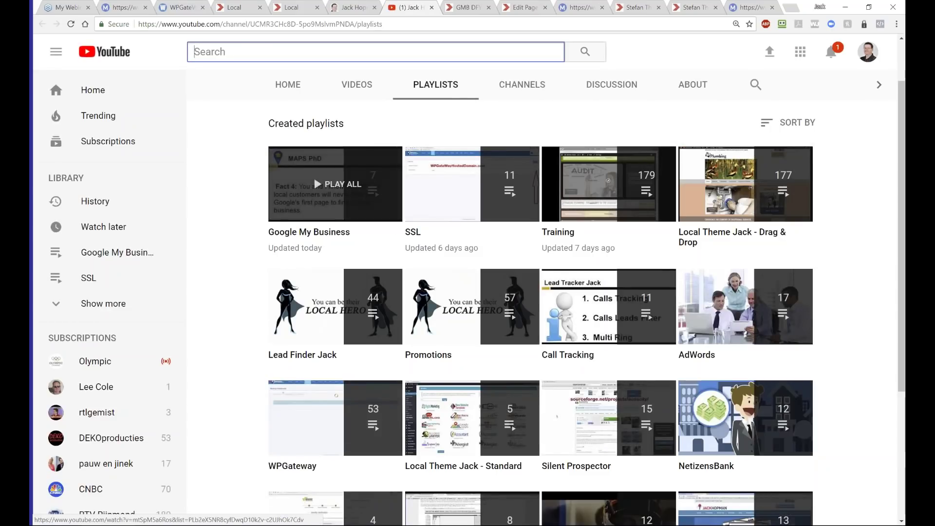
scroll(246, 291, down, 4)
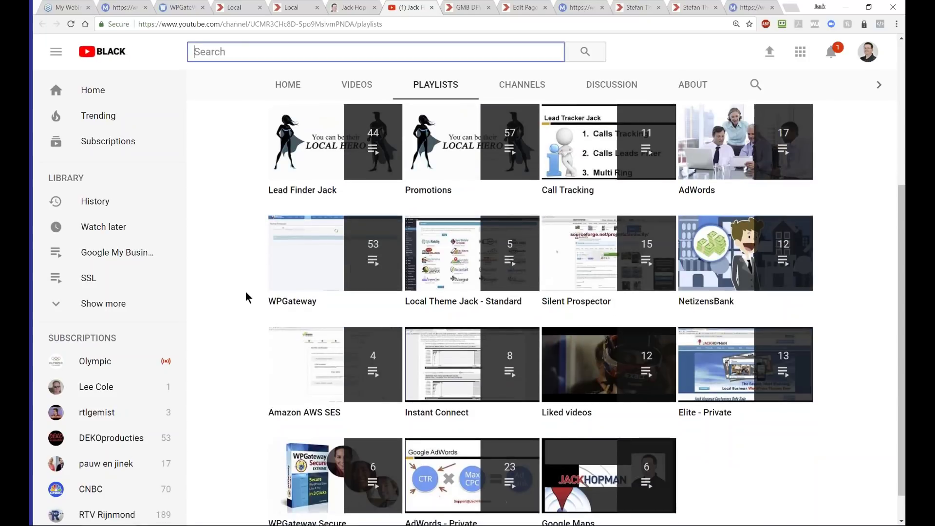
scroll(246, 291, up, 3)
scroll(241, 291, up, 1)
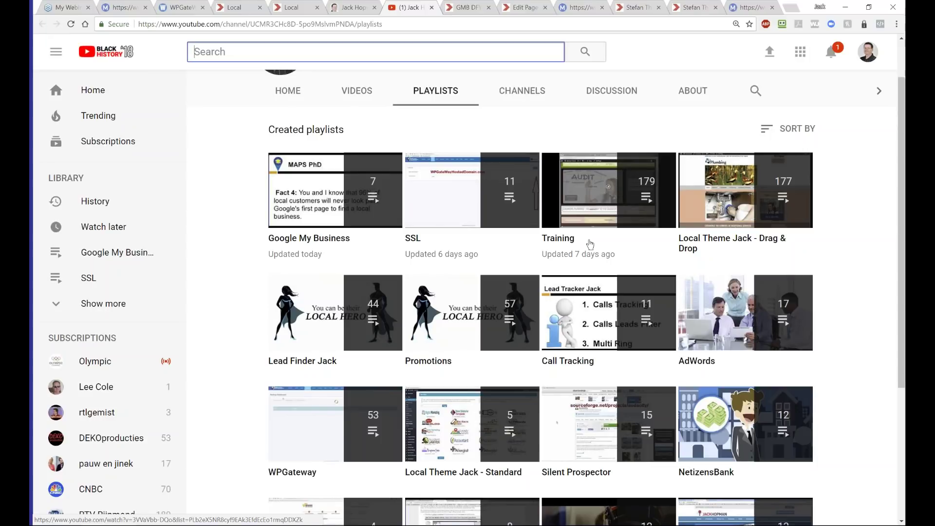
- Close the MapsBizPro training signup tab and go to the portal's White Label domain ordering page
click(576, 8)
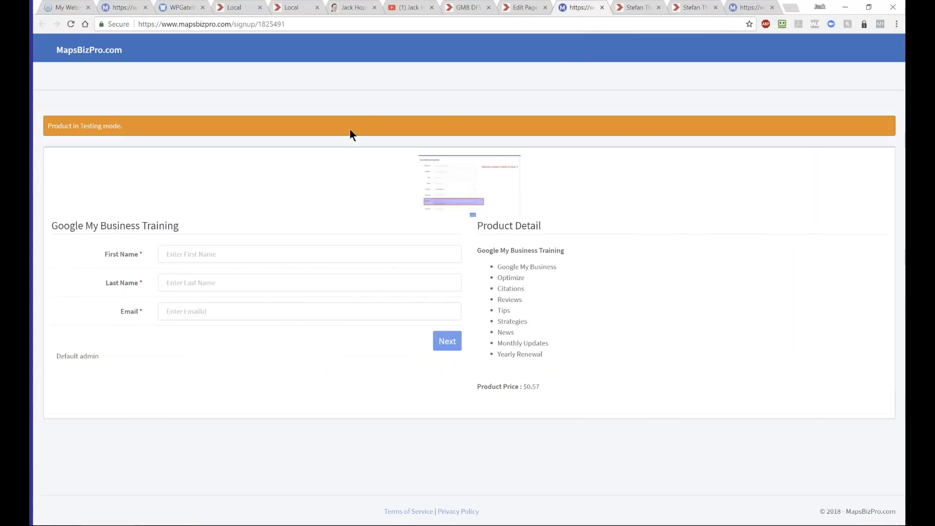
click(601, 8)
click(123, 7)
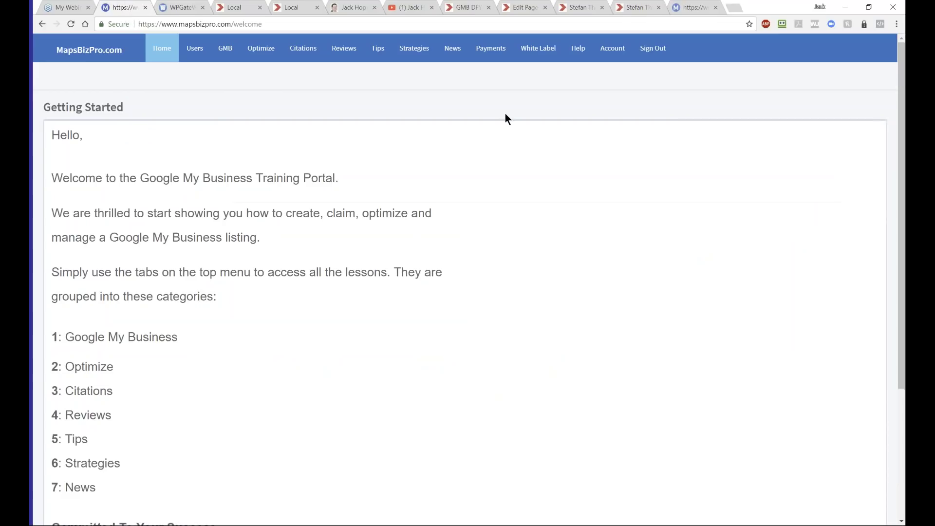
mouse_move(539, 49)
click(529, 73)
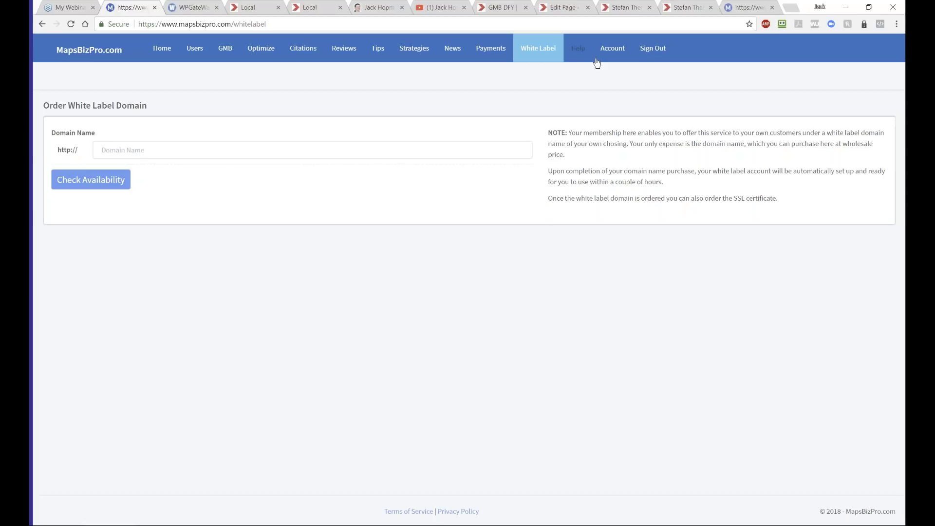
- Check the Payments > Client list and its Action menu, then switch back to WPGateWay
click(487, 55)
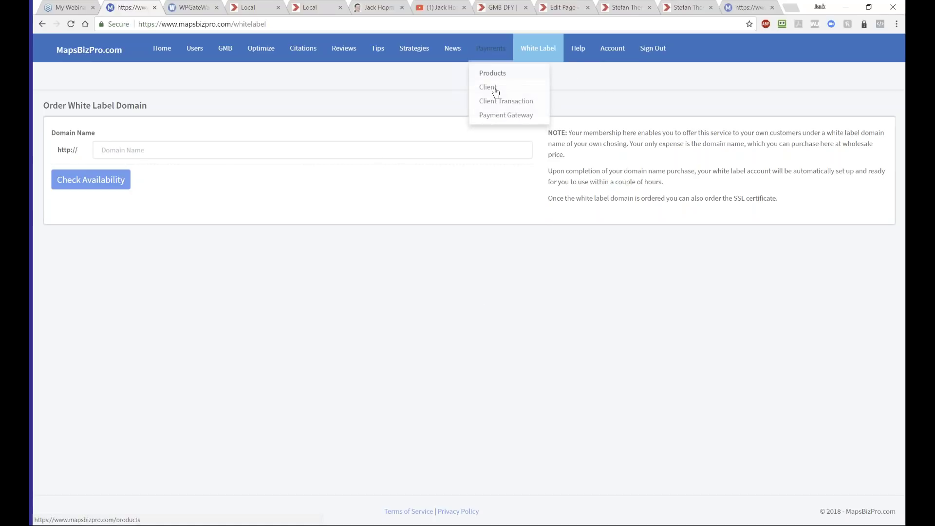
click(486, 88)
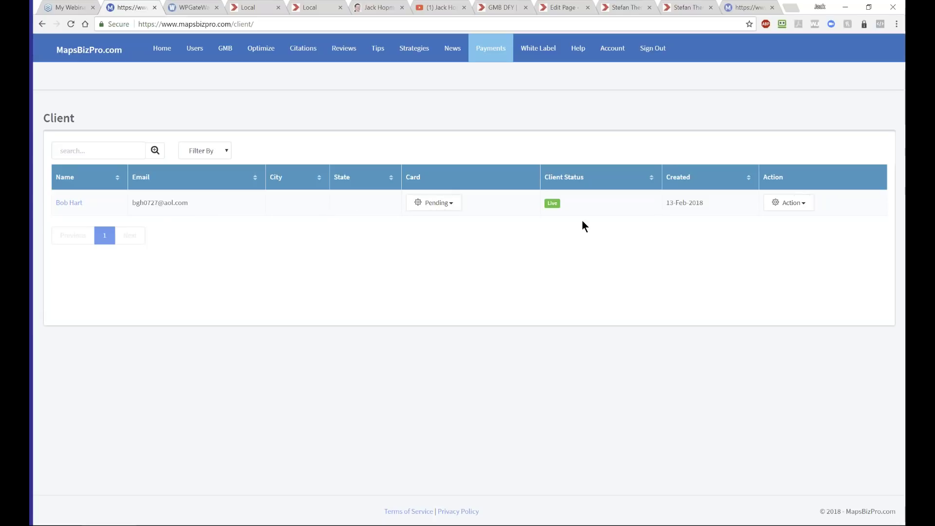
click(802, 203)
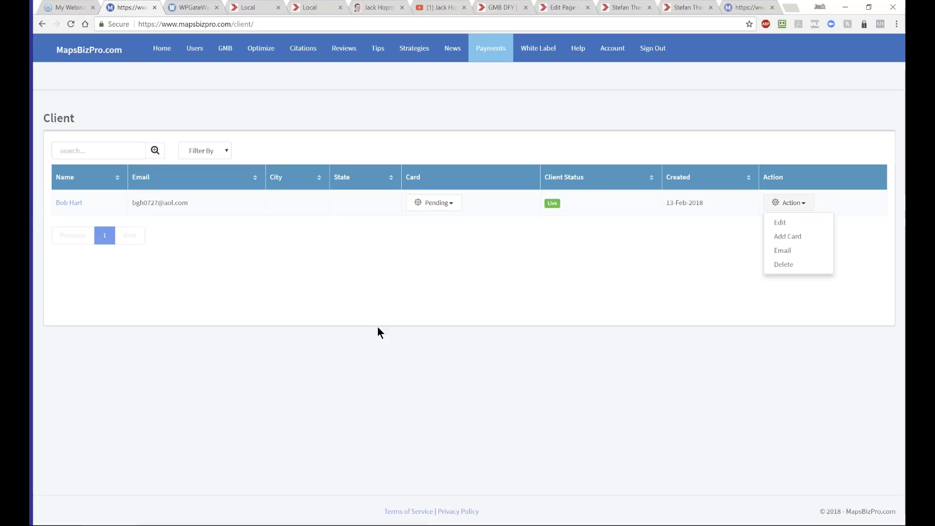
click(217, 252)
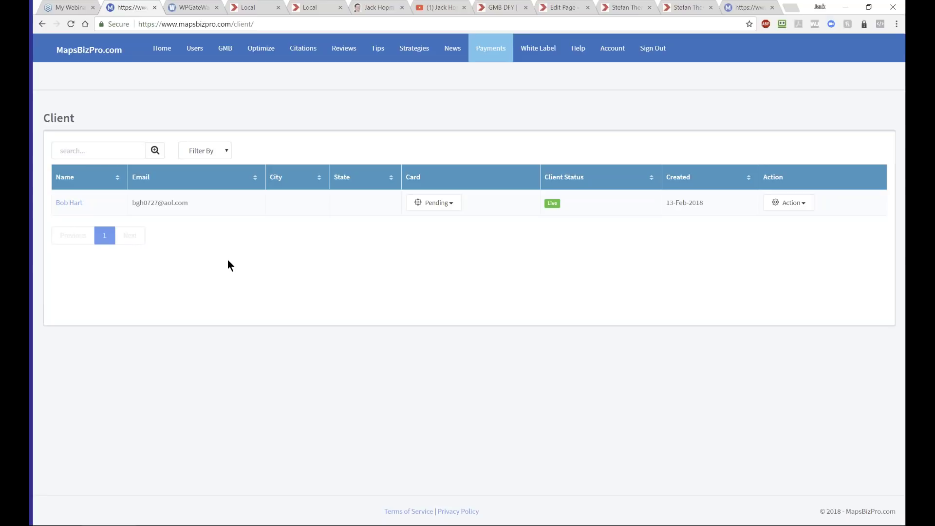
click(181, 8)
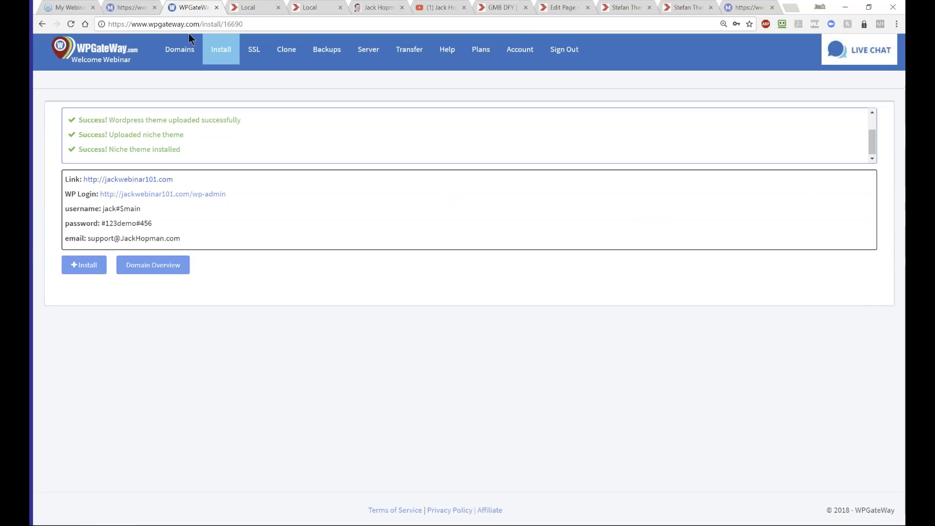
- Show the Domains page listing all 12 active domains, including jackwebinar101.com
click(184, 55)
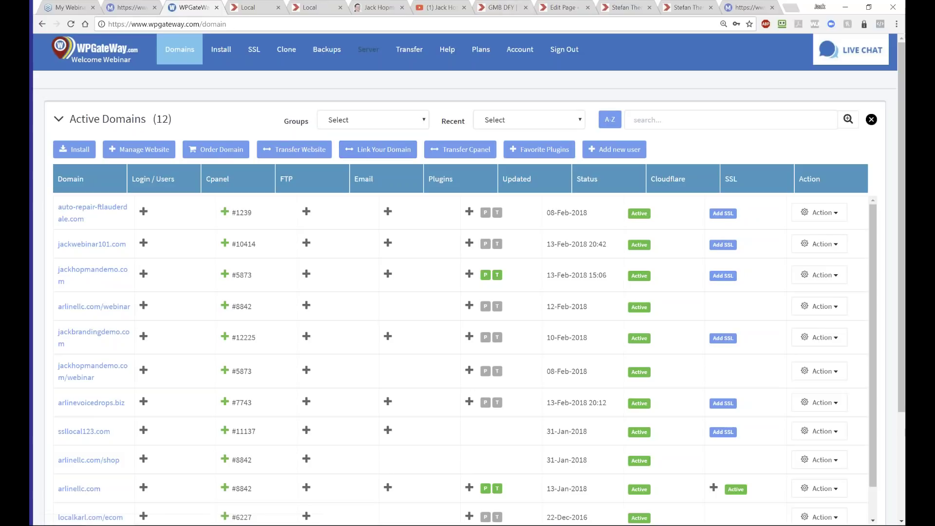
- On the MapsBizPro tab, select the page URL and go to Payments > Products
click(131, 8)
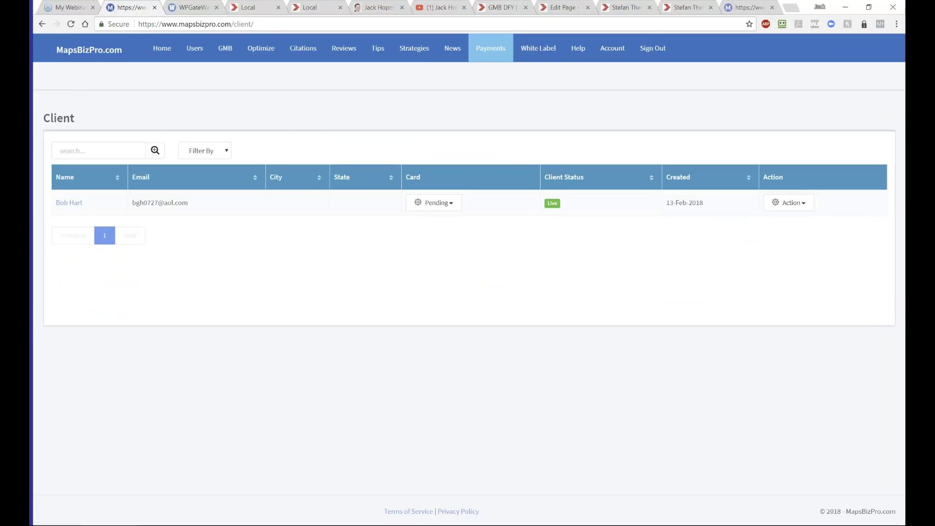
drag(257, 22, 132, 21)
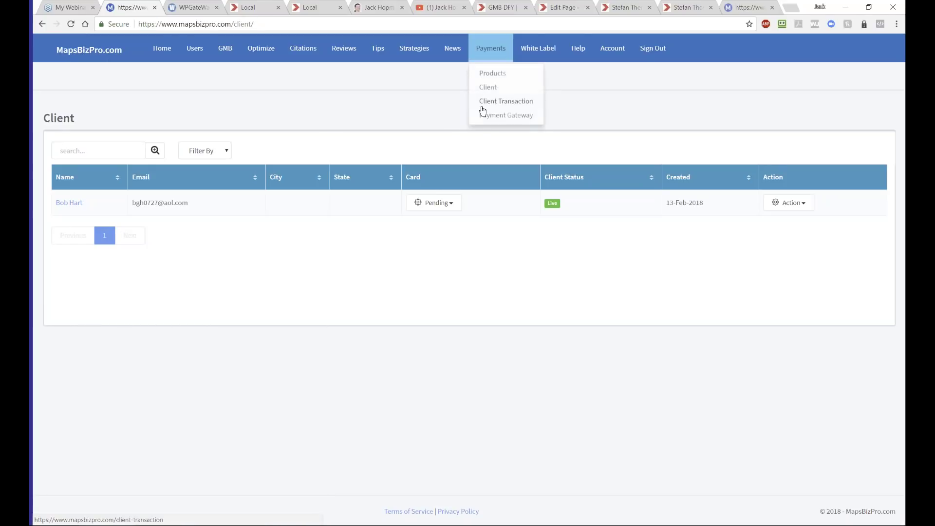
click(490, 71)
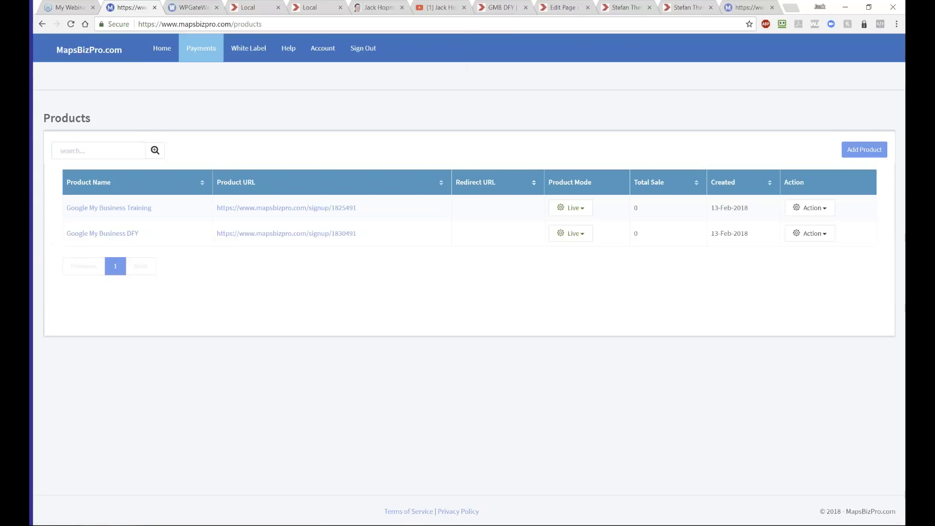